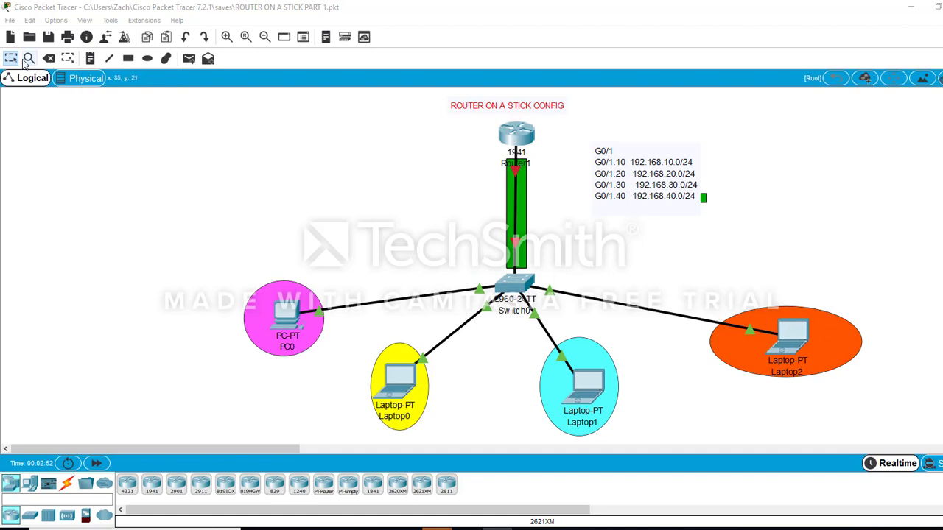
# Step: Add a text note reading "VLAN 10" in the empty workspace area above PC0
pyautogui.click(89, 60)
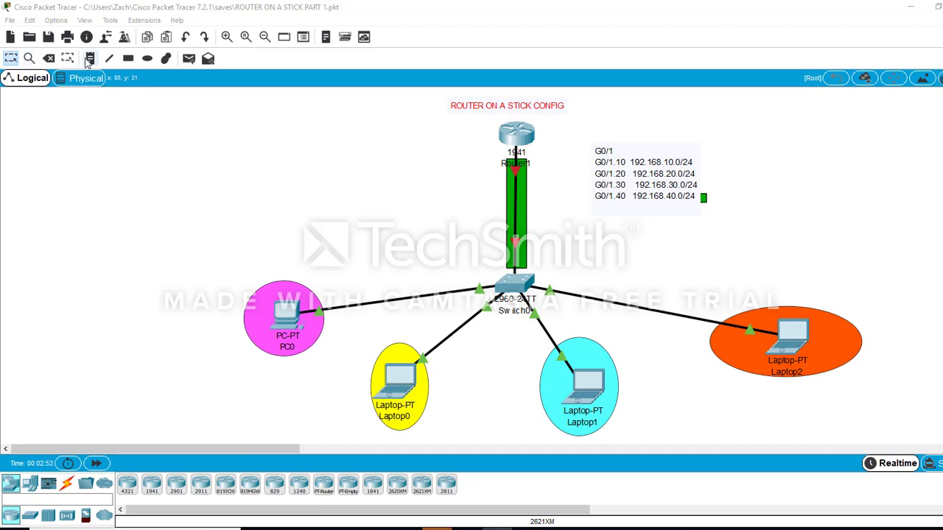
pyautogui.click(198, 195)
pyautogui.write('VLAN')
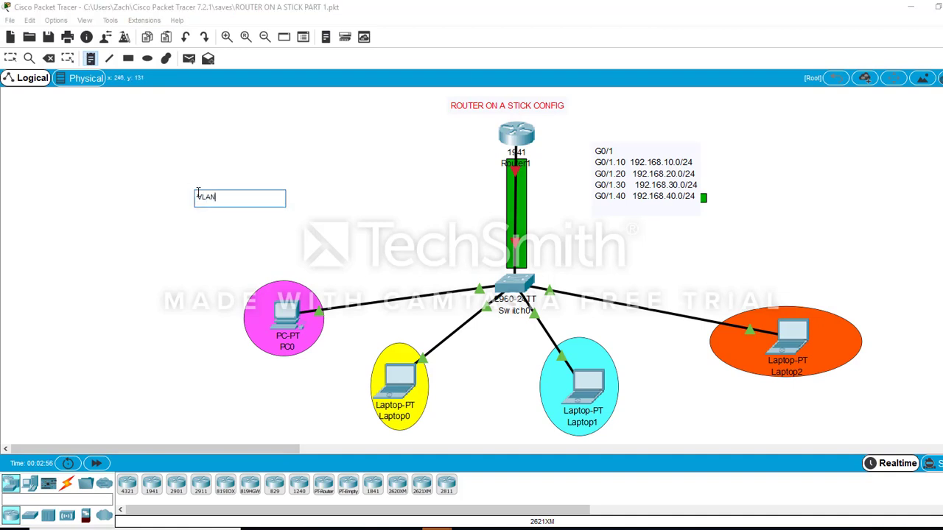
pyautogui.write(' 10')
pyautogui.press('Return')
pyautogui.press('Escape')
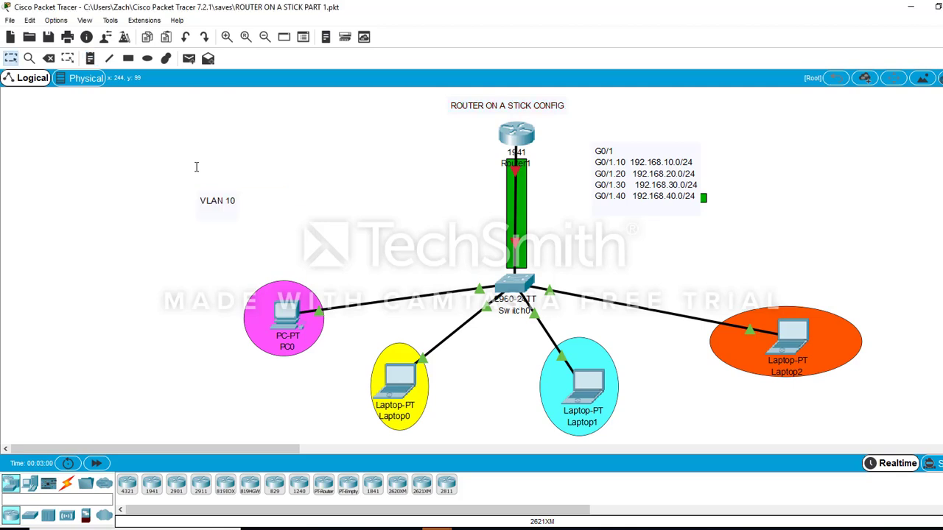
# Step: Add a text note reading "VLAN 20" just above the VLAN 10 note
pyautogui.press('n')
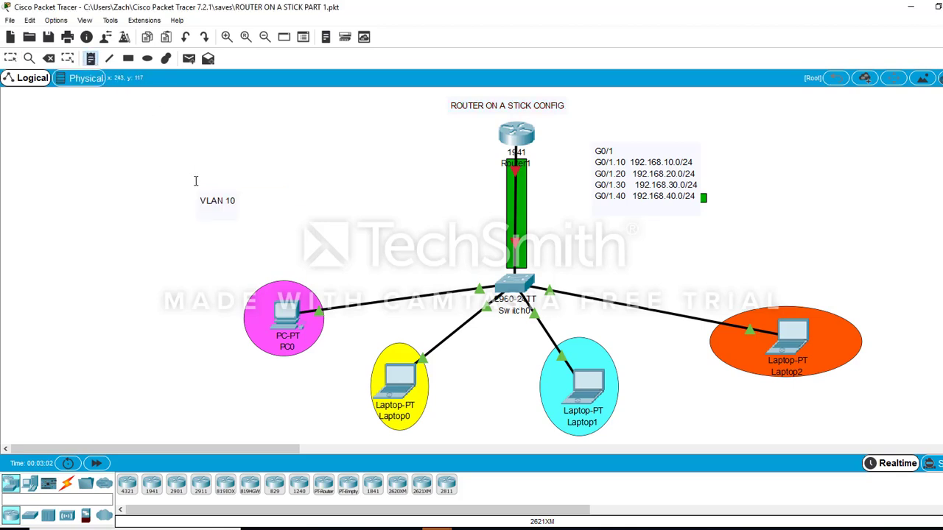
pyautogui.click(195, 181)
pyautogui.write('VLAN')
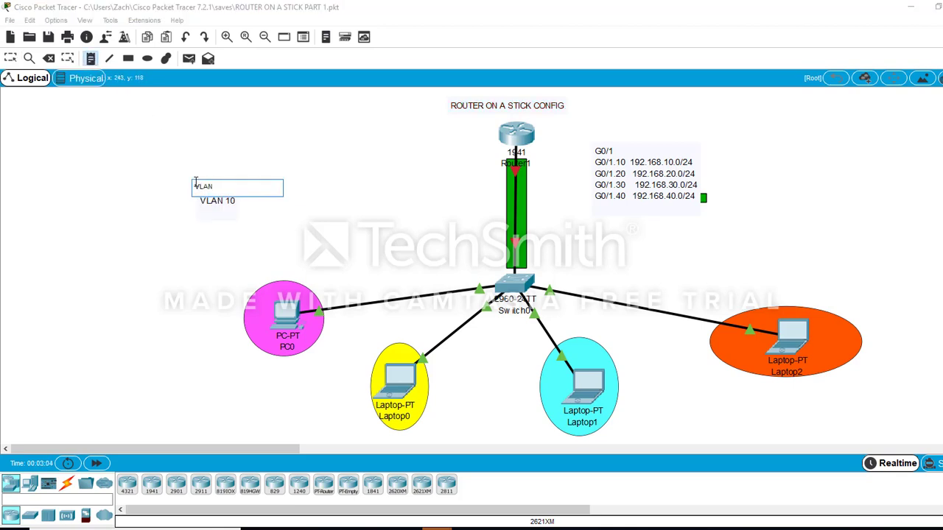
pyautogui.write(' 20')
pyautogui.click(96, 150)
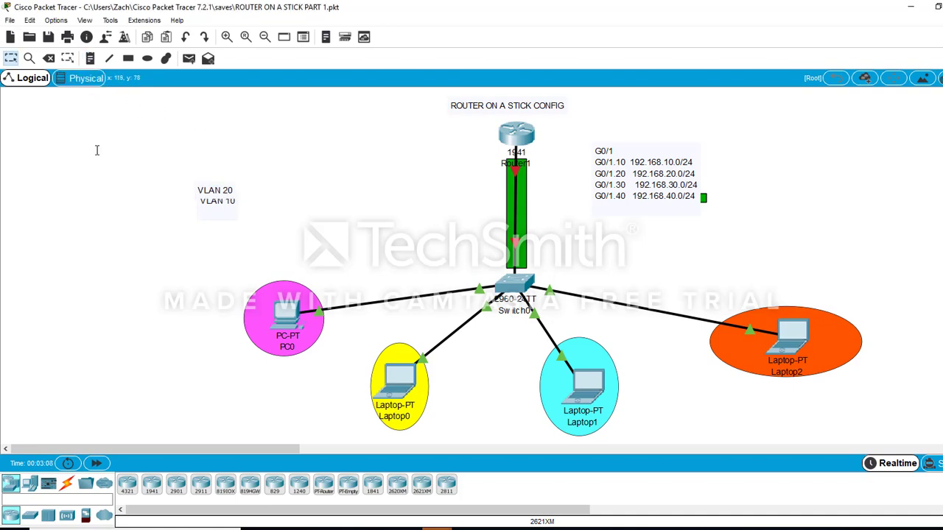
# Step: Add a text note reading "VLAN 30" above the VLAN 20 note
pyautogui.click(89, 60)
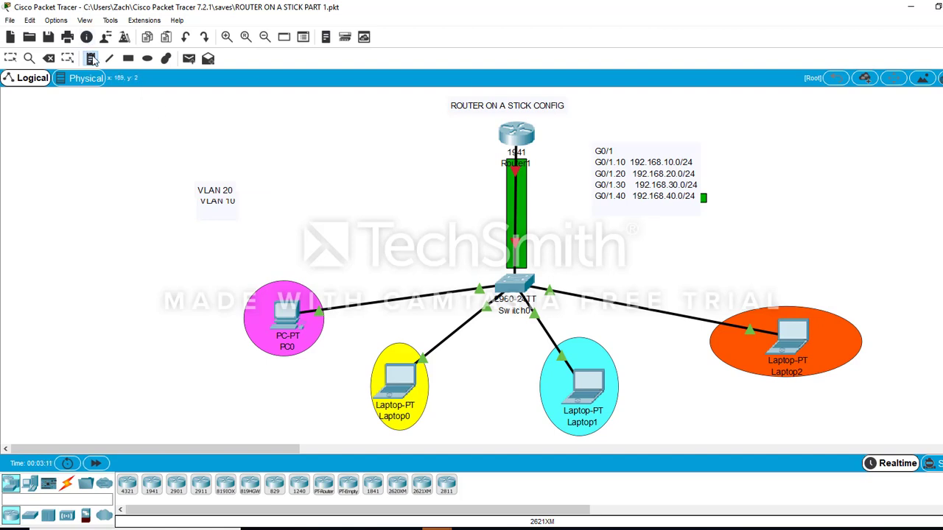
pyautogui.click(200, 151)
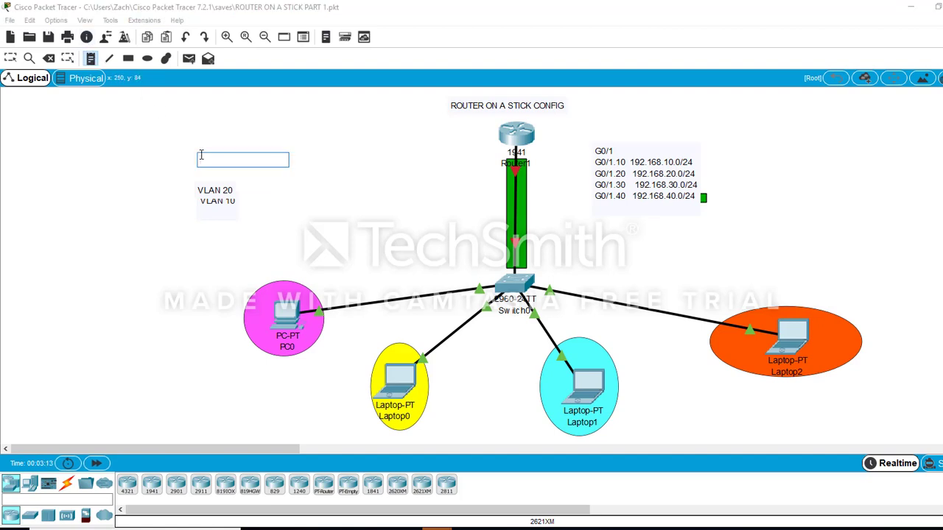
pyautogui.write('VLAN')
pyautogui.click(175, 124)
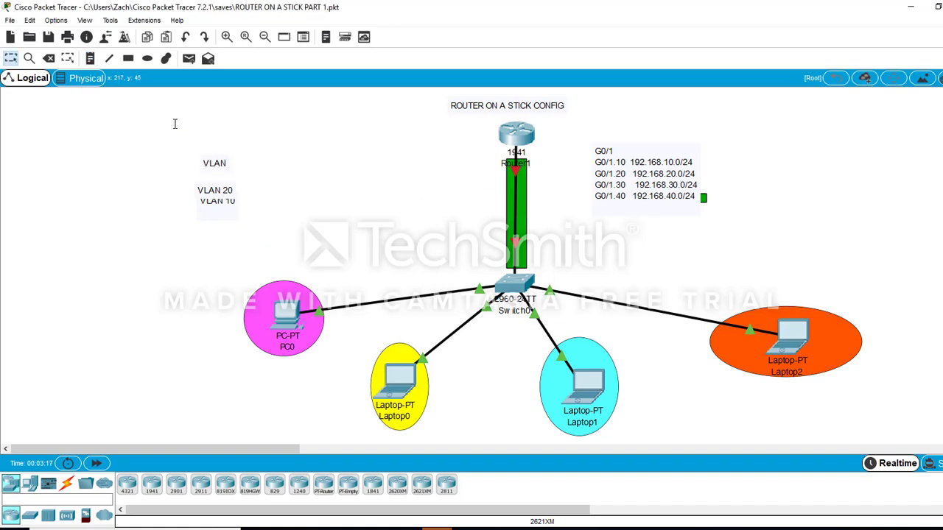
pyautogui.click(219, 163)
pyautogui.click(220, 163)
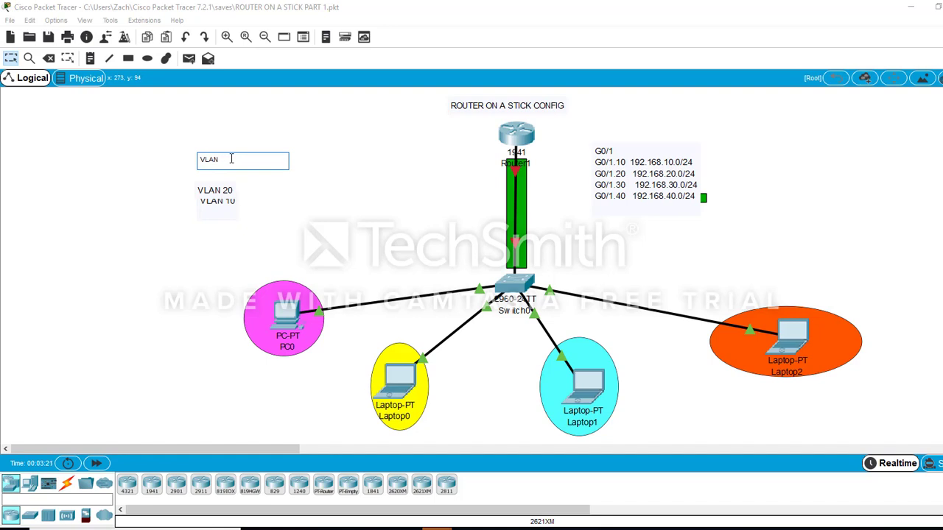
pyautogui.write('30')
pyautogui.click(89, 129)
# Step: Add a text note reading "VLAN 40" in the empty workspace beside the other VLAN notes
pyautogui.click(91, 59)
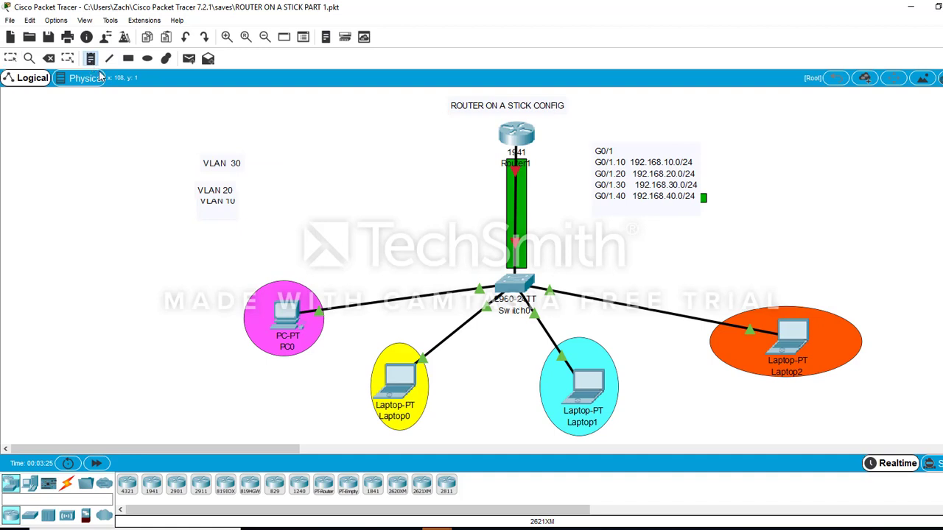
pyautogui.click(122, 172)
pyautogui.write('VLA')
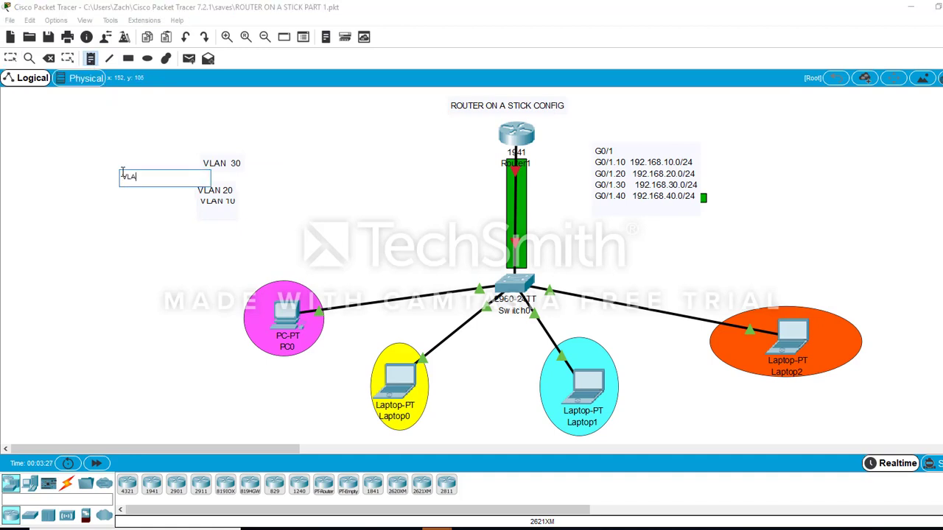
pyautogui.write('N 40')
pyautogui.click(198, 295)
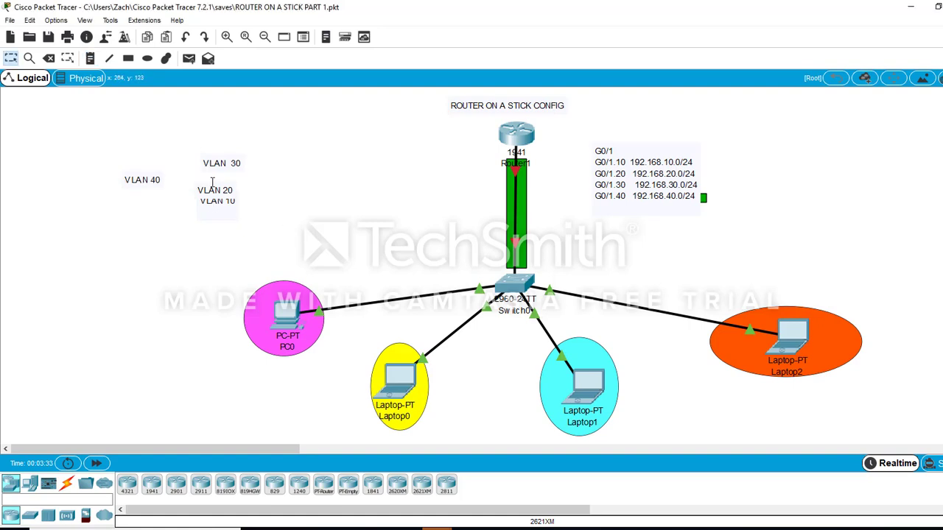
# Step: Move the VLAN notes onto their devices: VLAN 30 on Laptop1, VLAN 40 on Laptop2, VLAN 20 on Laptop0 and VLAN 10 on PC0
pyautogui.moveTo(220, 167); pyautogui.dragTo(576, 376)
pyautogui.moveTo(140, 180); pyautogui.dragTo(806, 329)
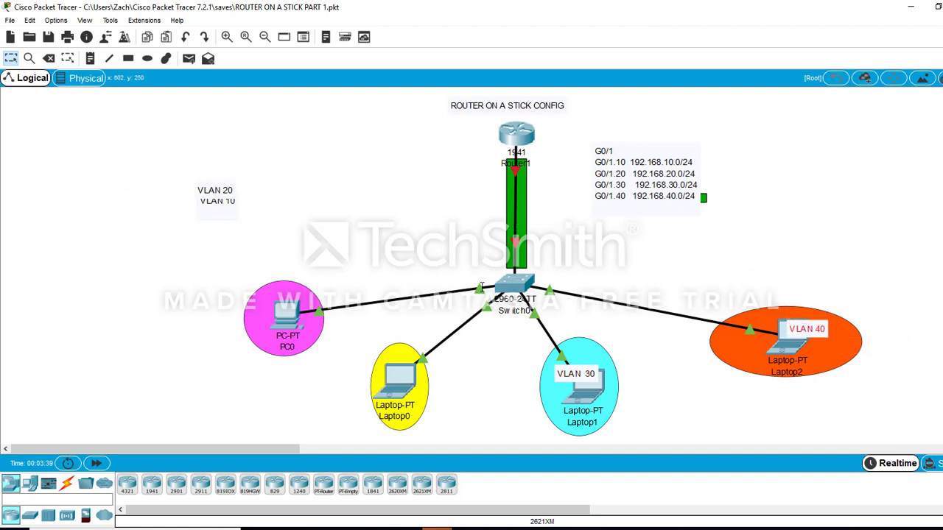
pyautogui.moveTo(222, 190); pyautogui.dragTo(407, 381)
pyautogui.moveTo(213, 201); pyautogui.dragTo(279, 305)
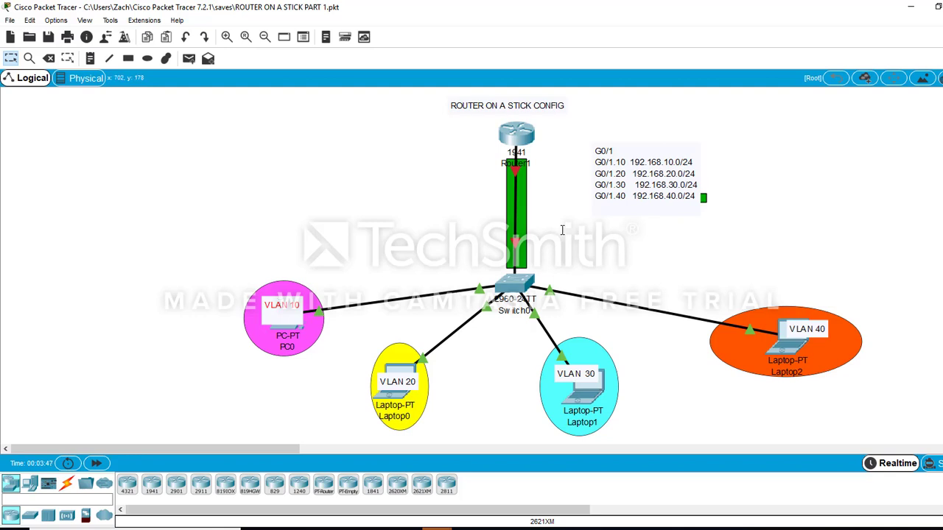
# Step: Extend the diagram's title note to read "ROUTER ON A STICK CONFIG PART 1"
pyautogui.moveTo(514, 168)
pyautogui.moveTo(536, 297)
pyautogui.doubleClick(562, 105)
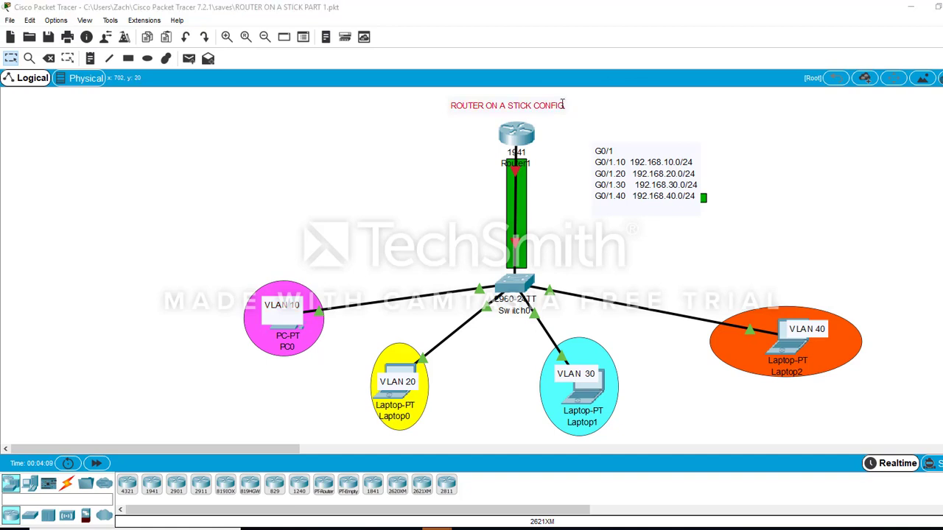
pyautogui.click(534, 103)
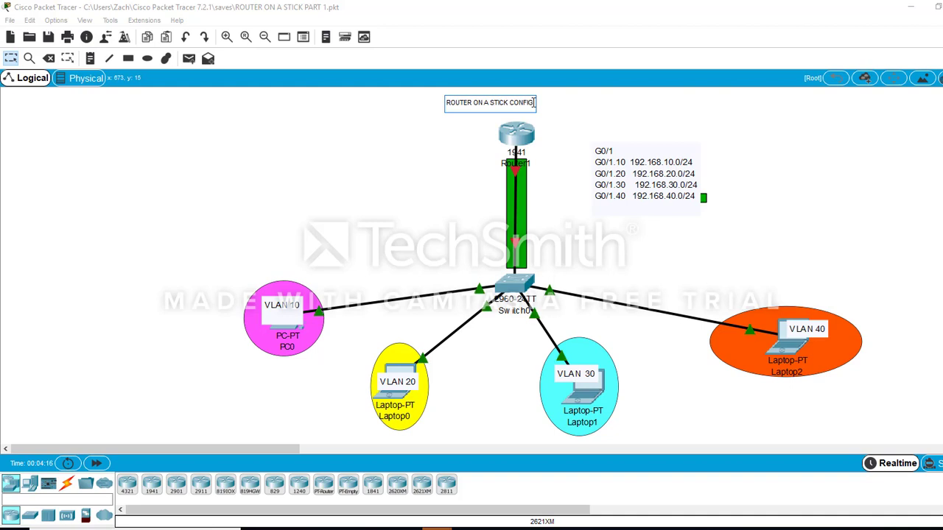
pyautogui.write('U')
pyautogui.press('BackSpace')
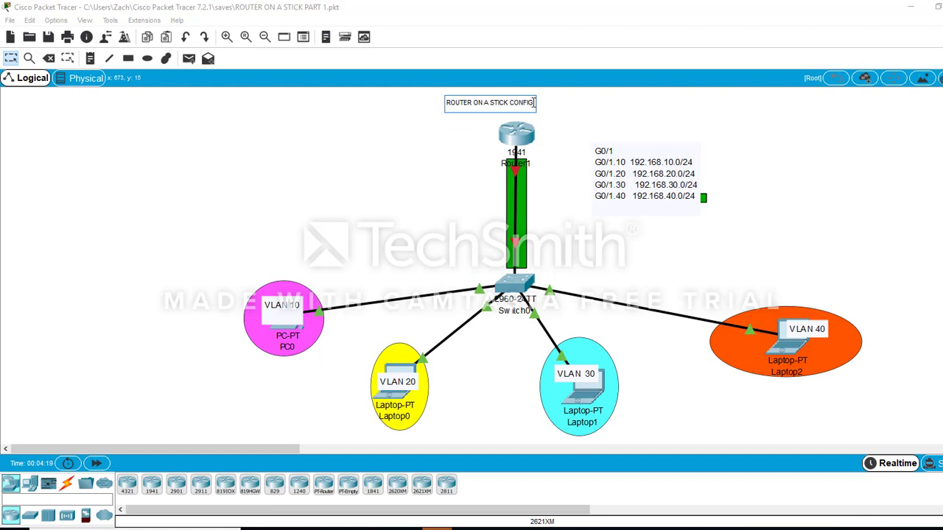
pyautogui.write('PART ')
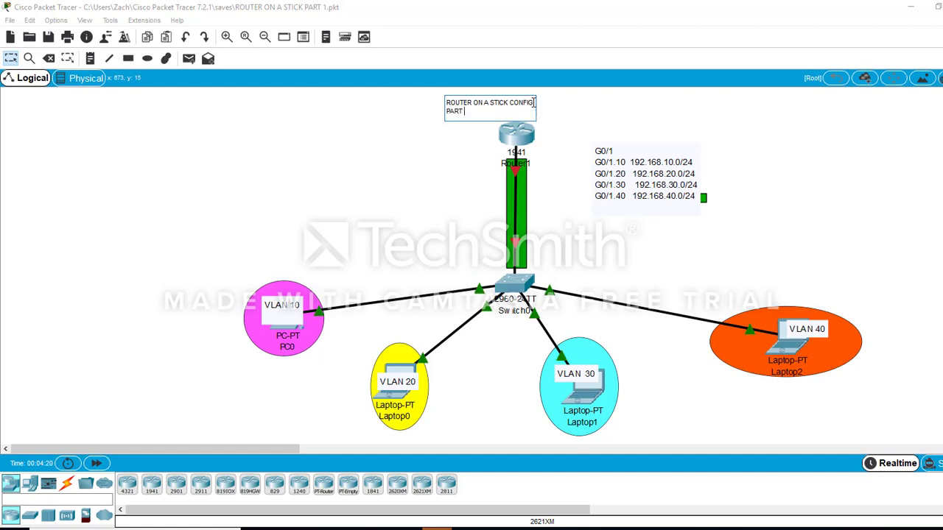
pyautogui.write('1')
pyautogui.click(591, 122)
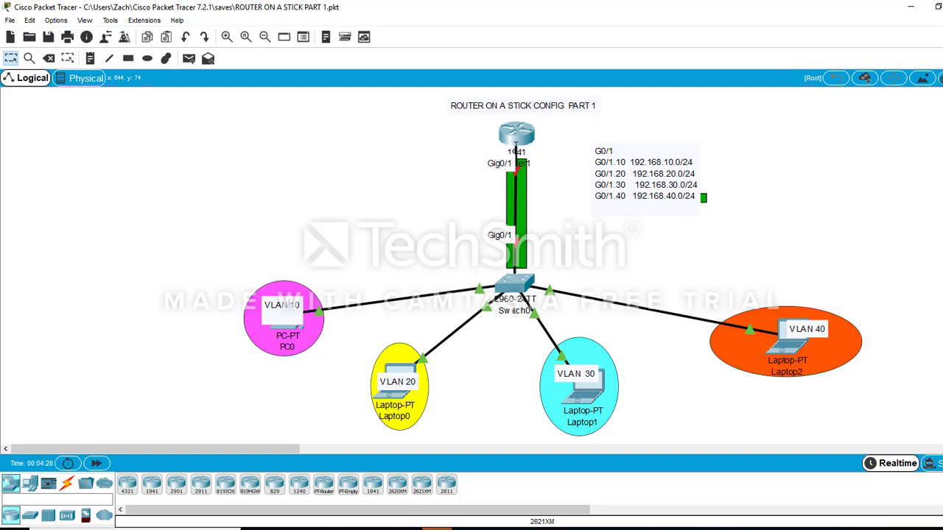
# Step: Open Router1's command line and enter global configuration mode with EN and conf t
pyautogui.click(516, 138)
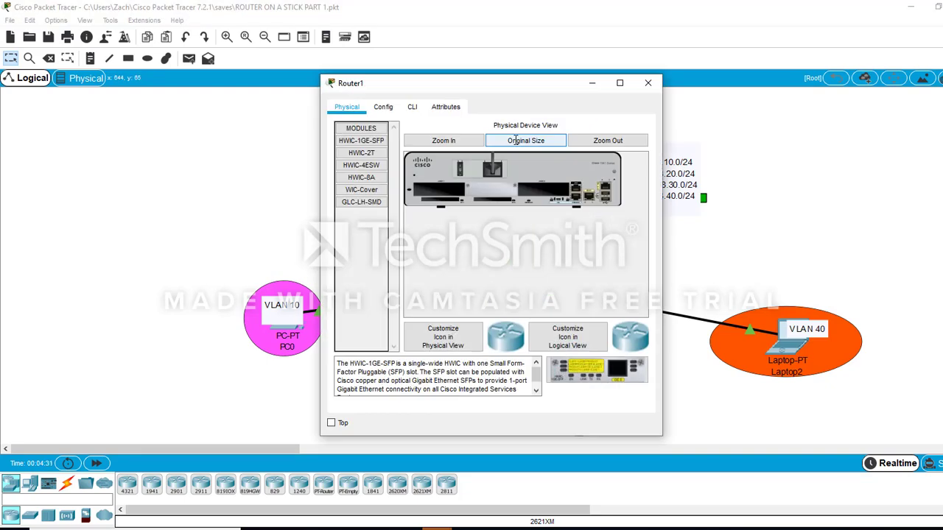
pyautogui.click(415, 108)
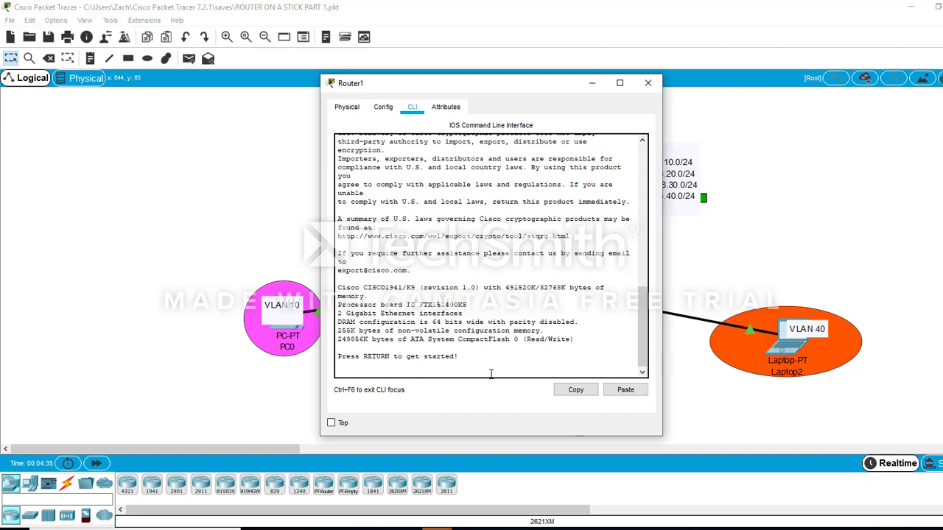
pyautogui.press('Return')
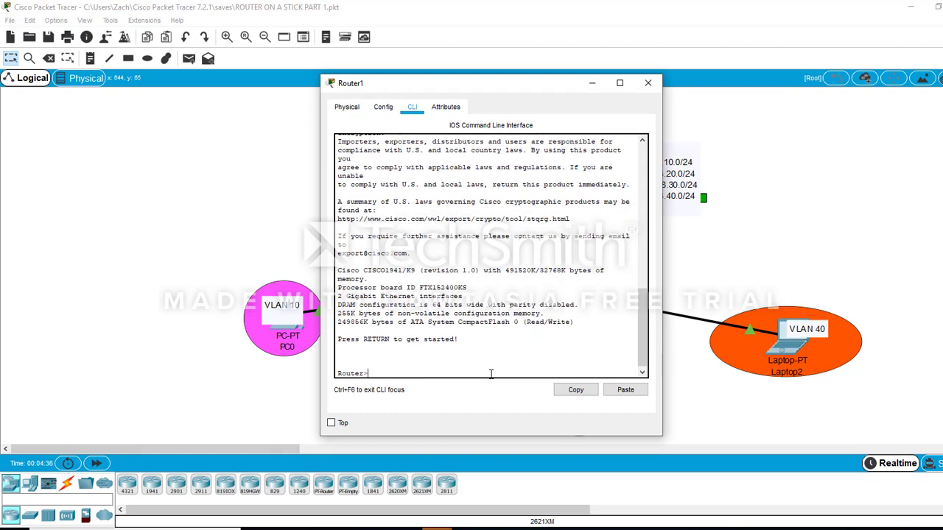
pyautogui.write('EN')
pyautogui.press('Return')
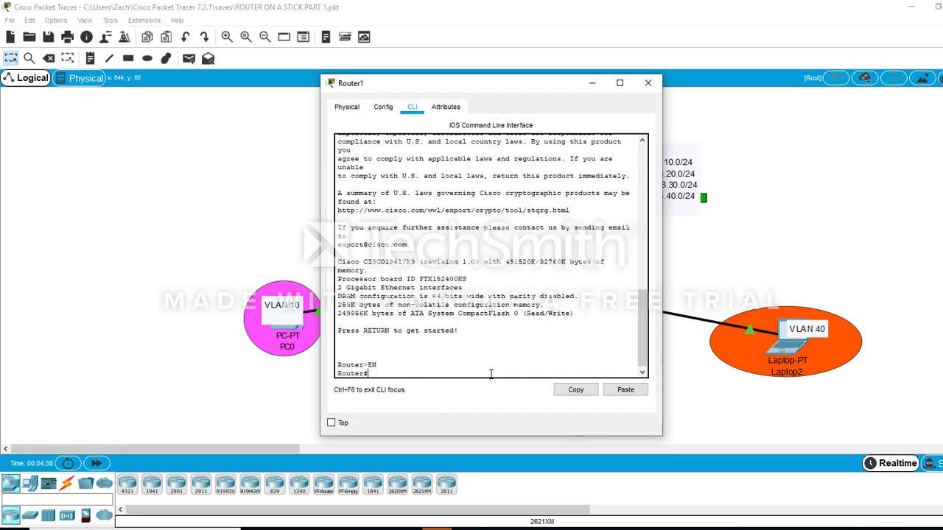
pyautogui.write('con')
pyautogui.press('BackSpace')
pyautogui.press('BackSpace')
pyautogui.write('f t')
pyautogui.press('Return')
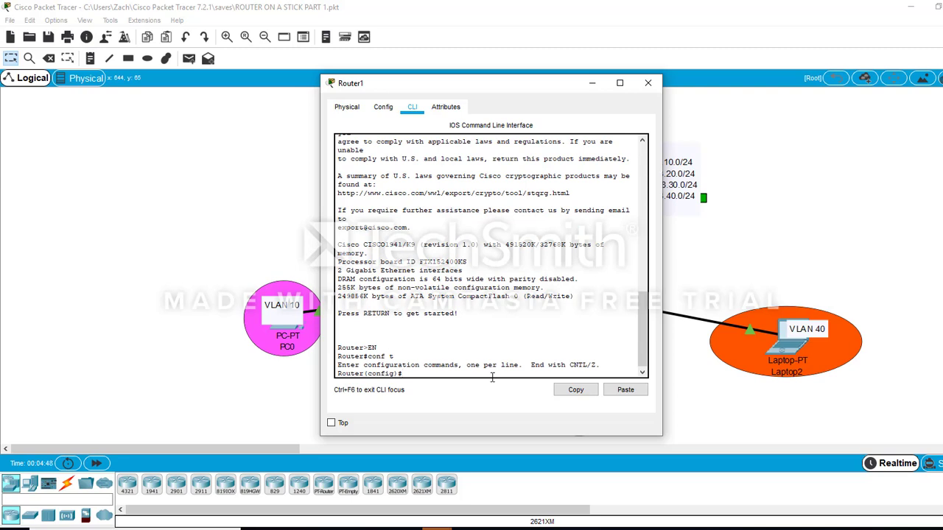
# Step: Set the router's hostname to R1 with the command HOSTNAME R1
pyautogui.write('R1')
pyautogui.press('Return')
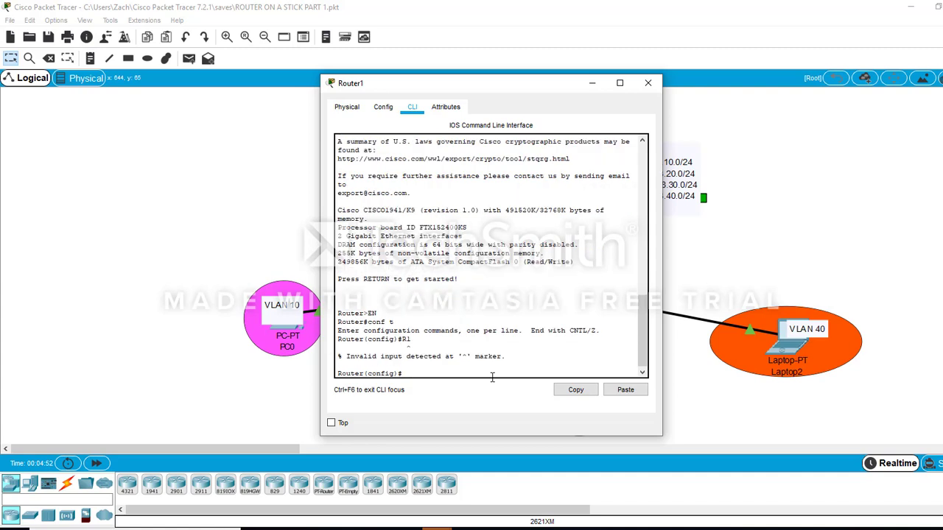
pyautogui.press('BackSpace')
pyautogui.write('HOSTNAME R1')
pyautogui.press('Return')
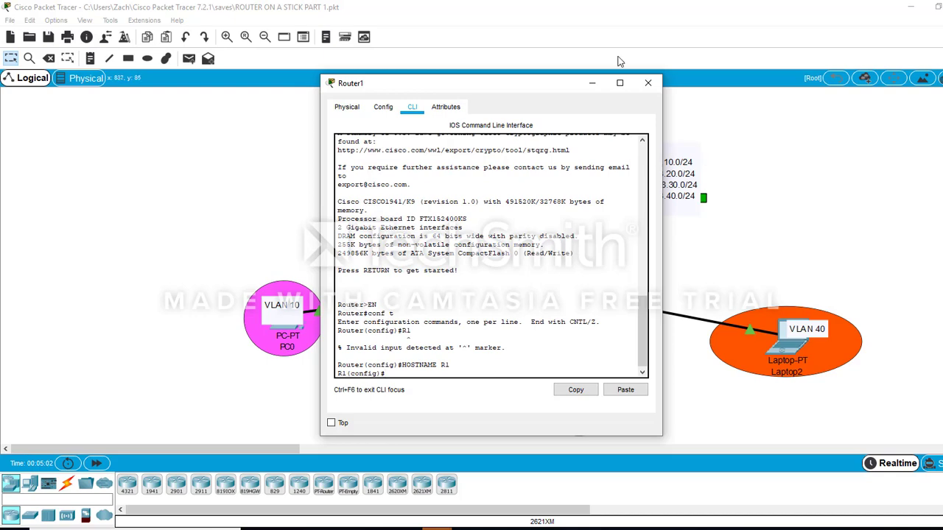
# Step: Check the router's port to the switch, and enable that interface with INT G0/1 and NO SHUT
pyautogui.click(590, 86)
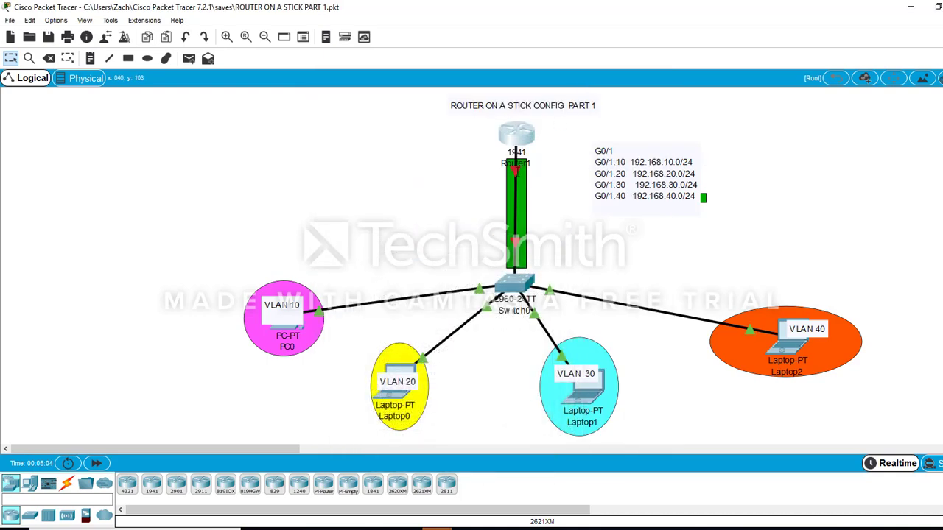
pyautogui.moveTo(517, 174)
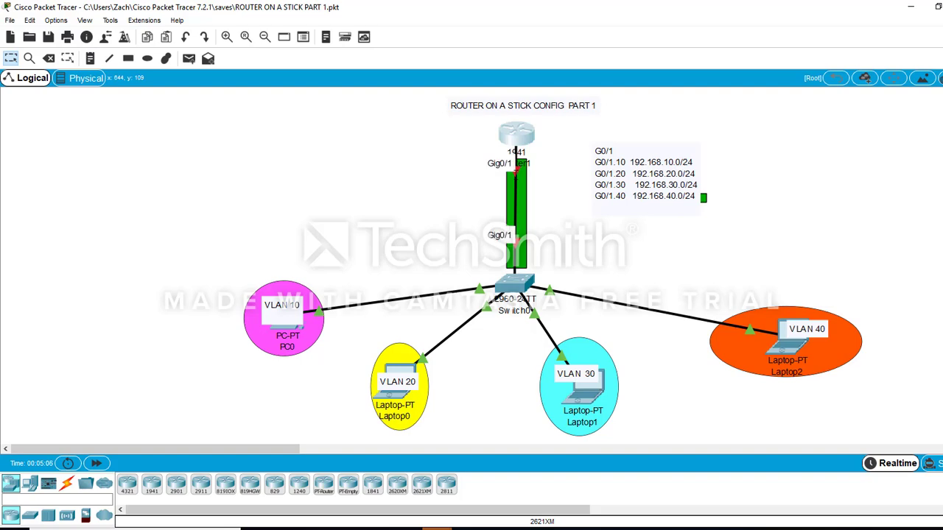
pyautogui.click(516, 137)
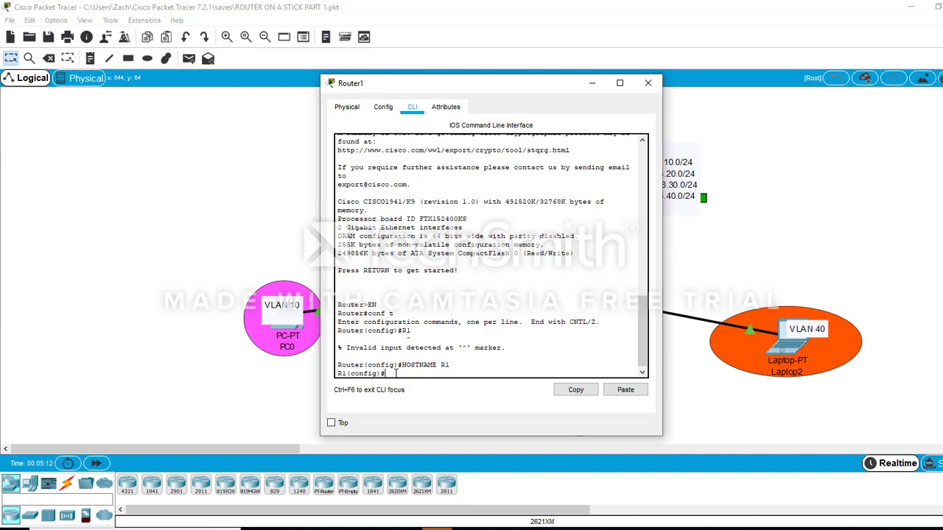
pyautogui.write('INT G0/1')
pyautogui.press('Return')
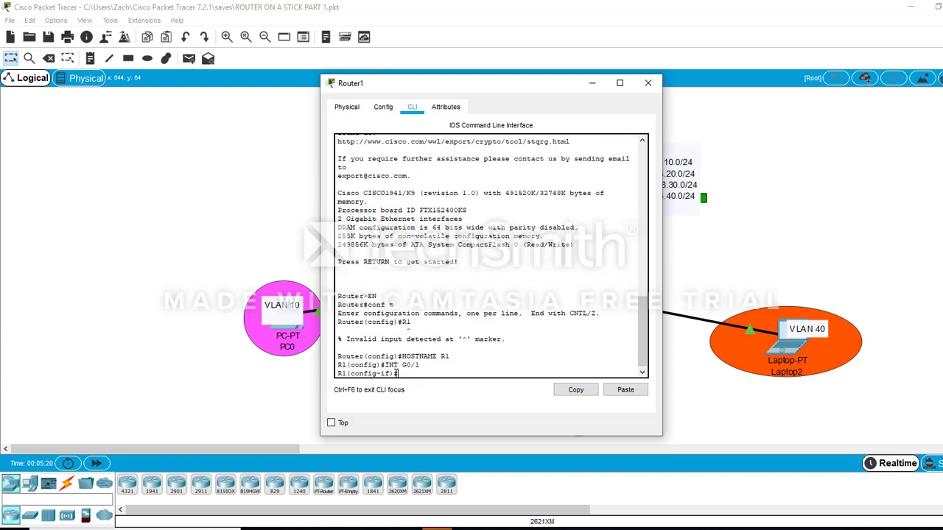
pyautogui.write('NO SHUT')
pyautogui.press('Return')
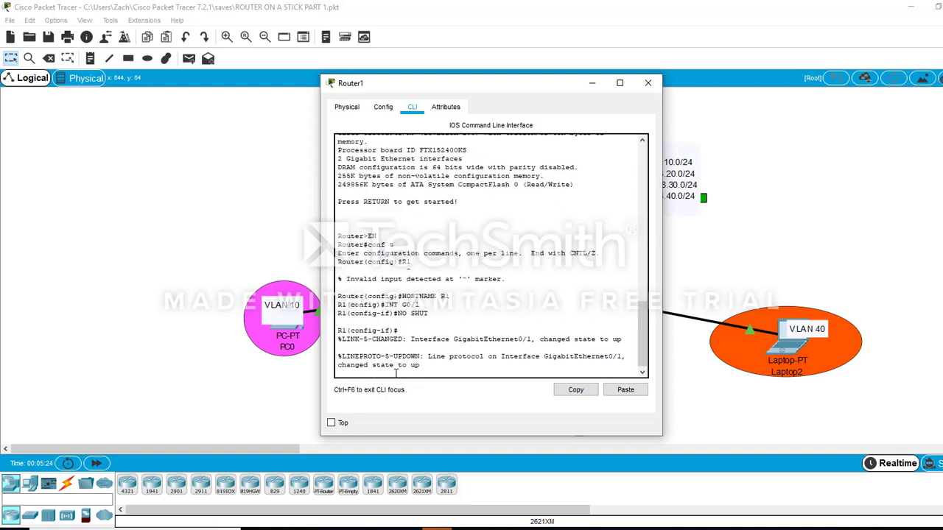
pyautogui.press('Return')
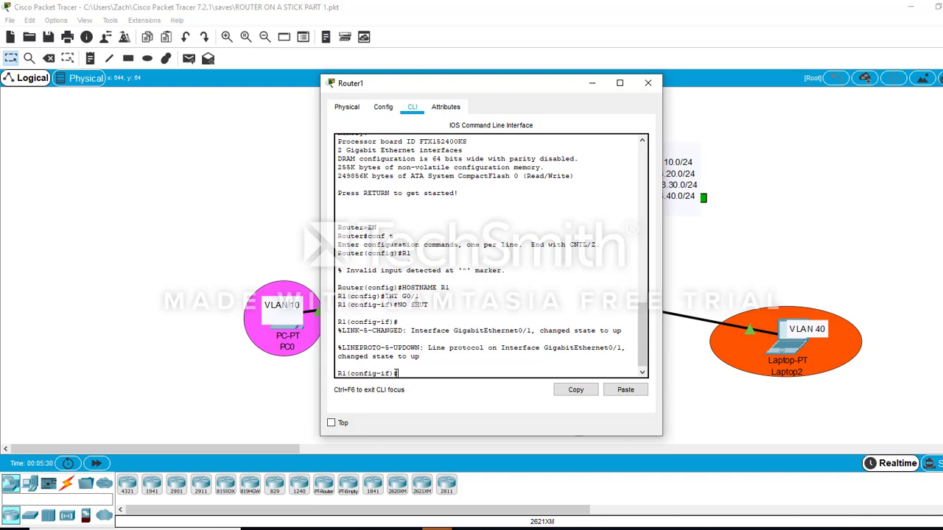
# Step: Create subinterface G0/1.10 on the router with the command INT G0/1.10
pyautogui.press('Up')
pyautogui.press('Up')
pyautogui.write('.10')
pyautogui.press('Return')
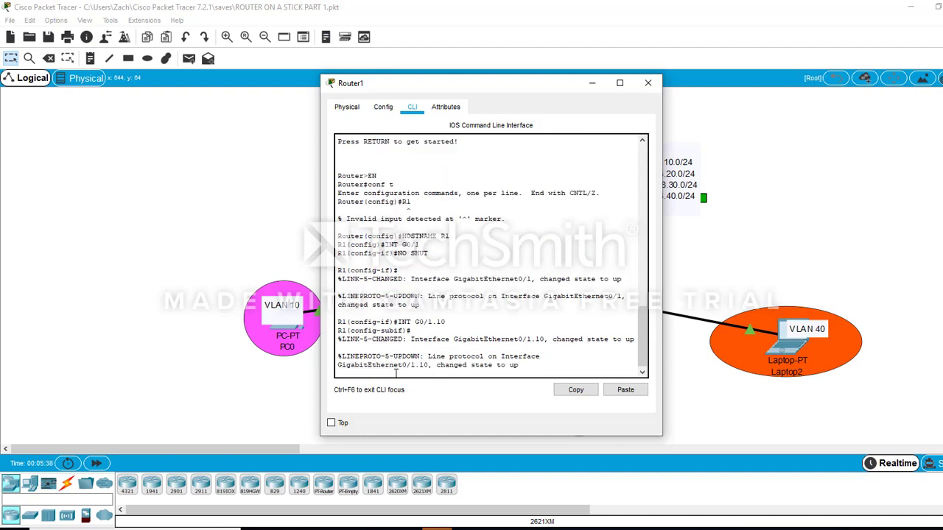
pyautogui.press('Return')
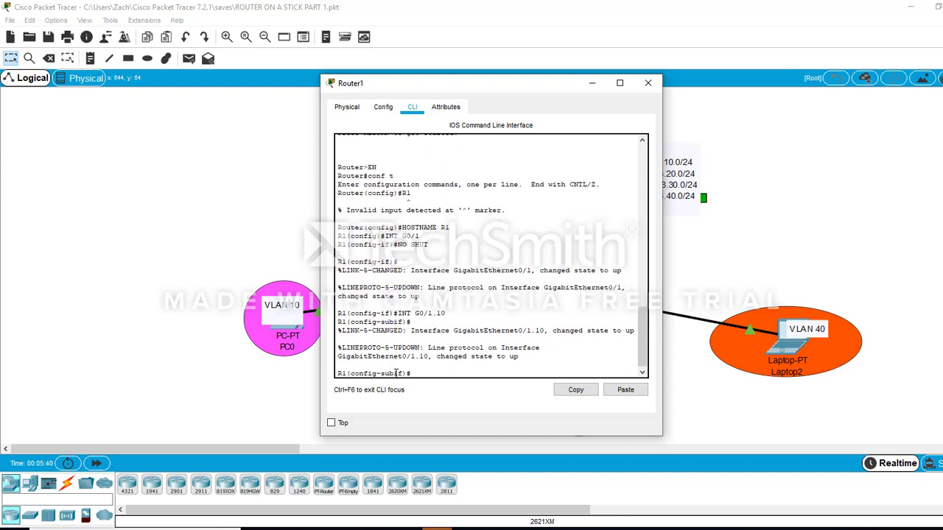
# Step: Create subinterface G0/1.20 on the router with the command INT G0/1.20
pyautogui.write('INT G0/1.10')
pyautogui.press('BackSpace')
pyautogui.write('20')
pyautogui.press('Right')
pyautogui.press('Return')
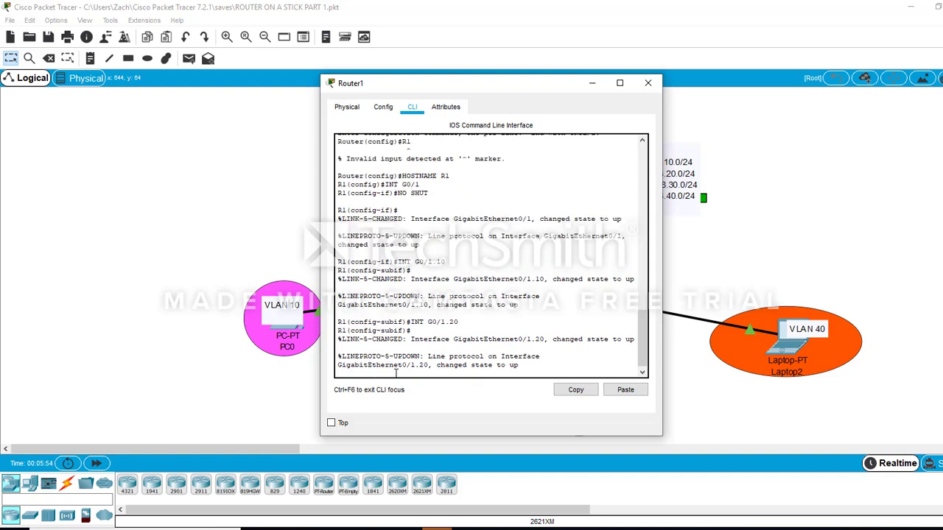
pyautogui.press('Up')
pyautogui.press('Return')
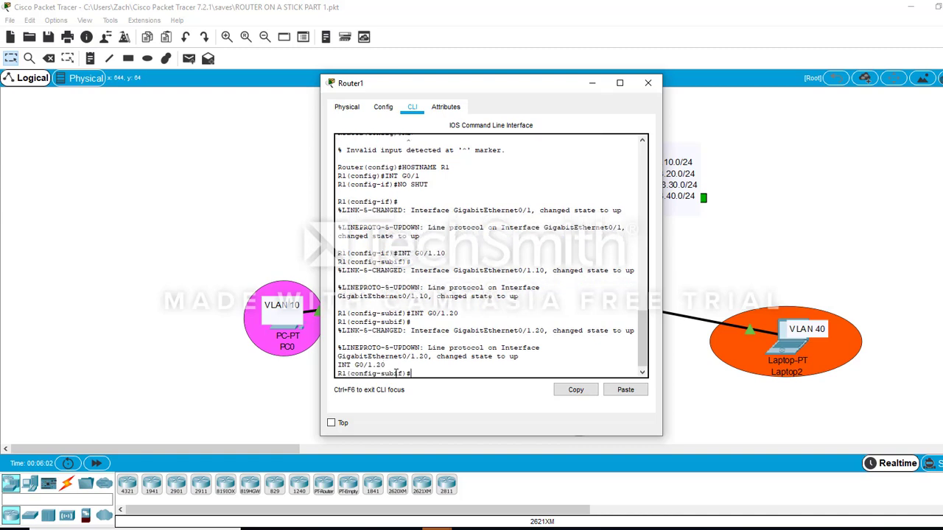
# Step: Create subinterface G0/1.30 on the router with the command INT G0/1.30
pyautogui.press('Up')
pyautogui.press('Down')
pyautogui.press('Left')
pyautogui.press('BackSpace')
pyautogui.press('BackSpace')
pyautogui.write('30')
pyautogui.press('Return')
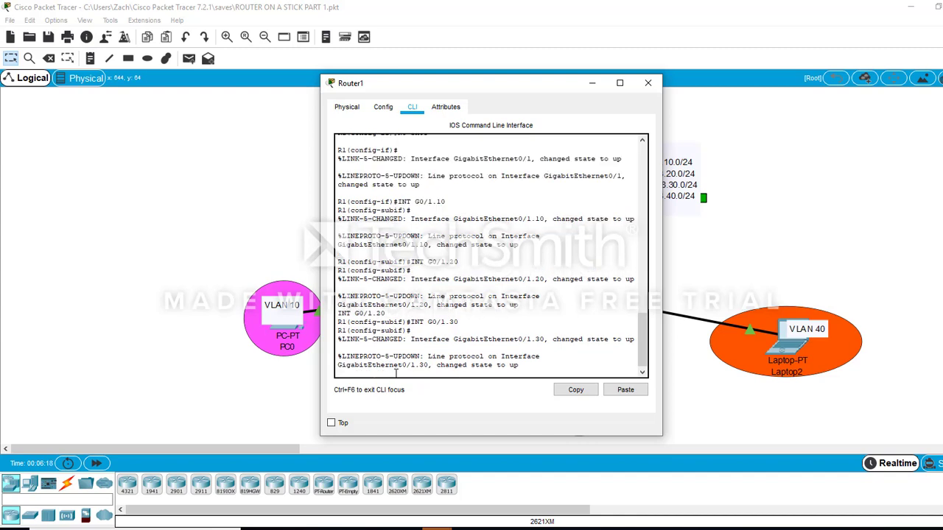
pyautogui.press('Return')
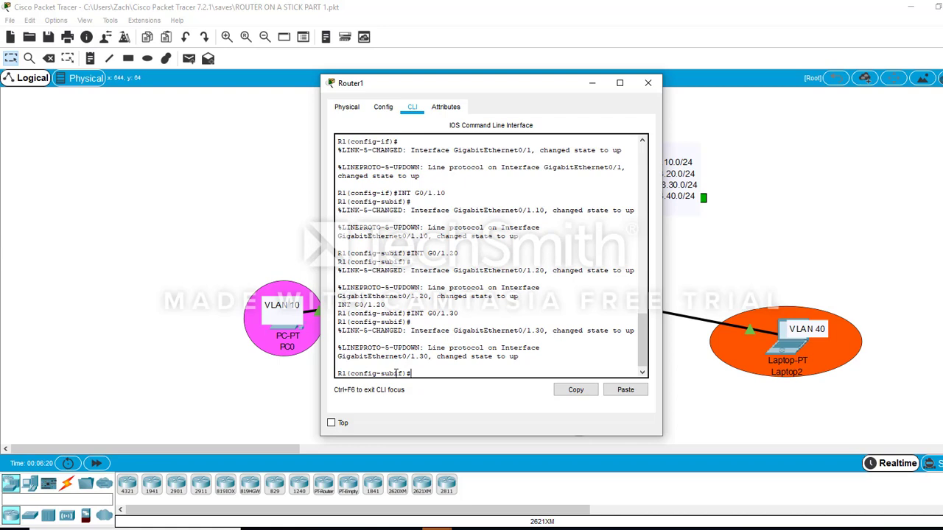
# Step: Create subinterface G0/1.40 on the router with the command INT G0/1.40
pyautogui.press('Up')
pyautogui.press('Left')
pyautogui.press('BackSpace')
pyautogui.write('4')
pyautogui.press('Return')
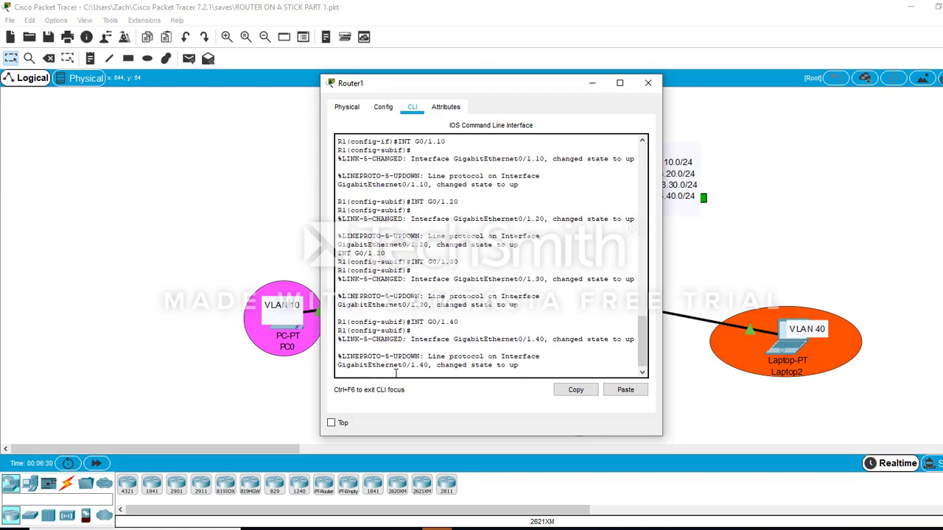
pyautogui.press('Return')
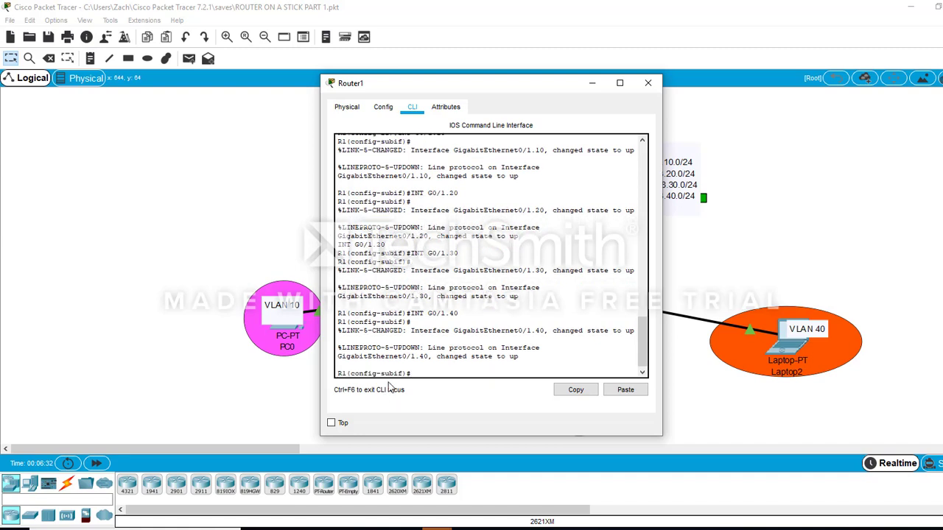
# Step: Try to assign IP address 192.168.40.1 with mask 255.255.255.0 to subinterface G0/1.40, moving the router window aside to uncover the topology
pyautogui.write('ip address 192.168.10')
pyautogui.press('BackSpace')
pyautogui.write('40.1')
pyautogui.moveTo(486, 84); pyautogui.dragTo(207, 77)
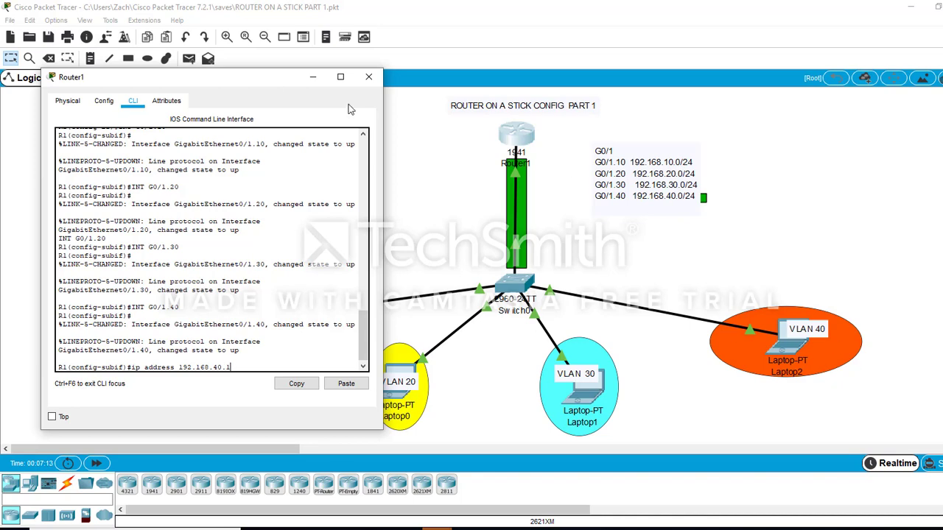
pyautogui.moveTo(219, 78); pyautogui.dragTo(247, 77)
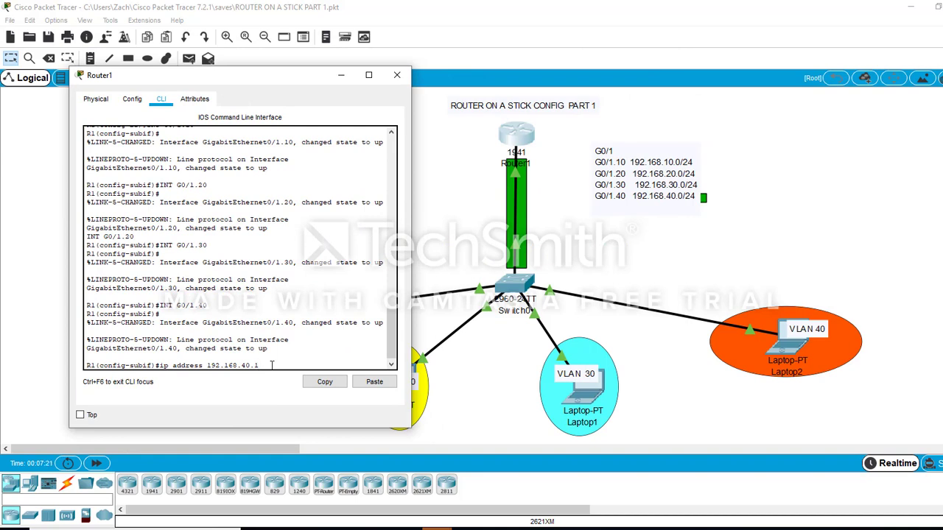
pyautogui.write('255.255.255.0')
pyautogui.press('Return')
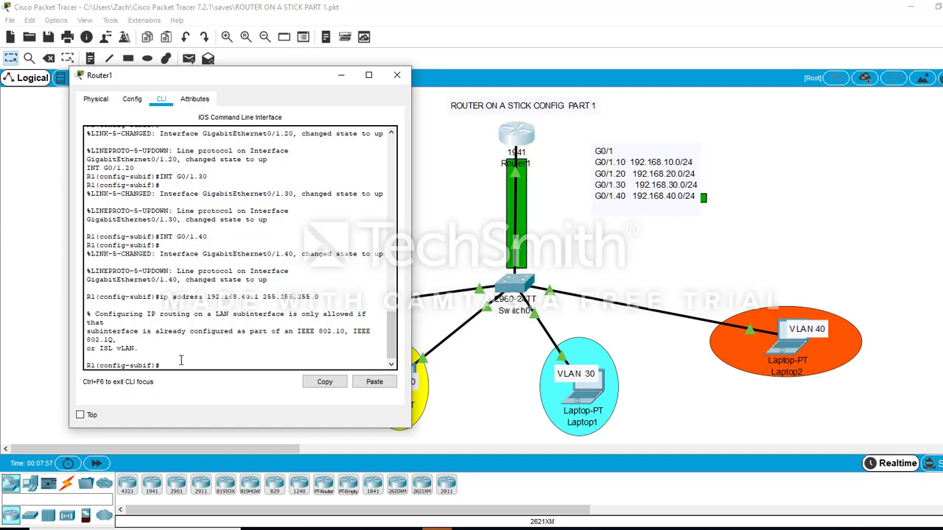
# Step: Set the encapsulation on subinterface G0/1.40 with encapsulation dot1q 10, and exit to global configuration mode
pyautogui.write('enca')
pyautogui.press('Tab')
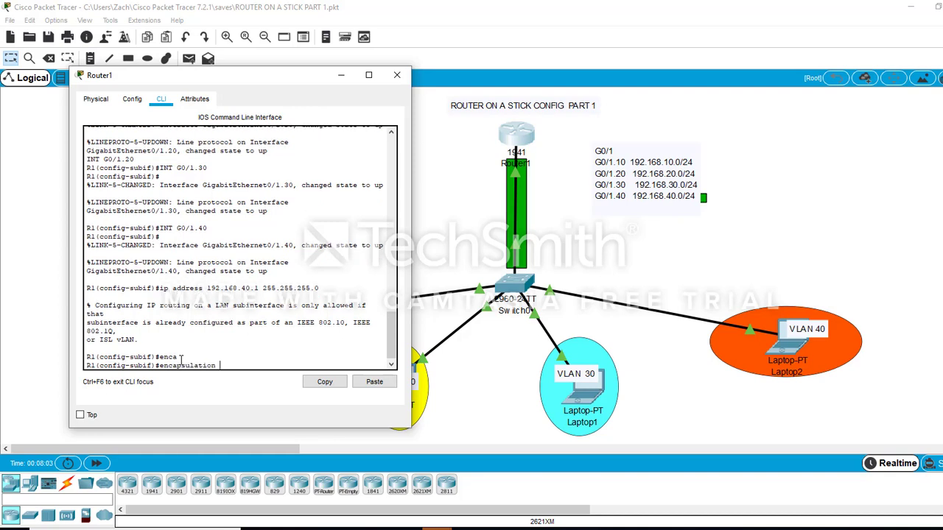
pyautogui.write('dot1q 10')
pyautogui.press('Return')
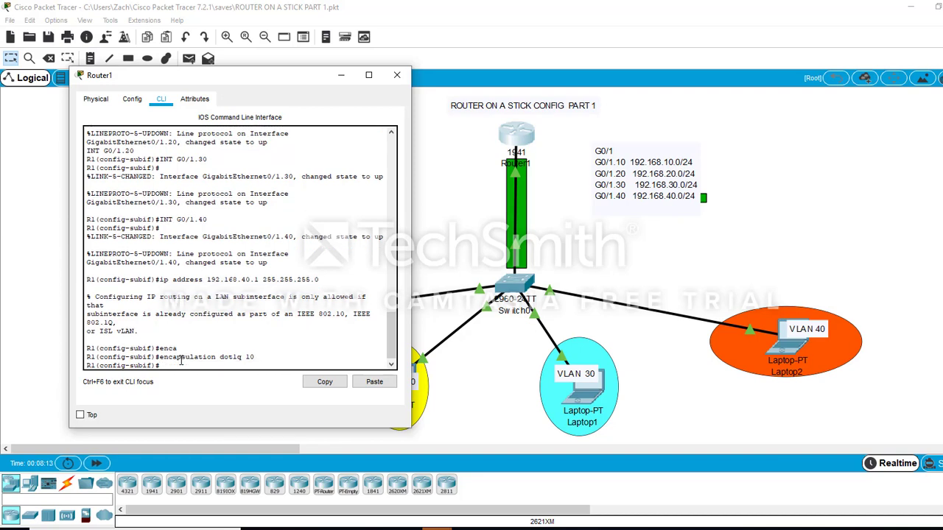
pyautogui.press('Return')
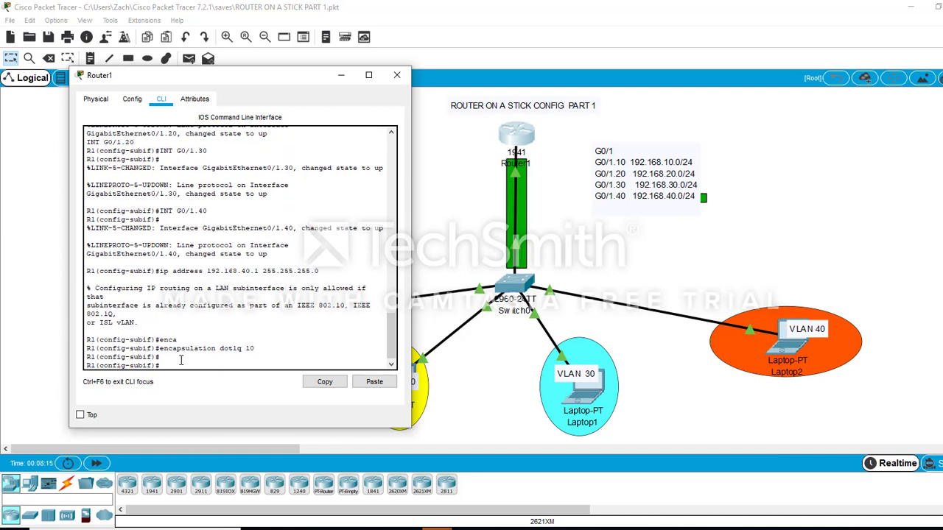
pyautogui.write('exit')
pyautogui.press('Return')
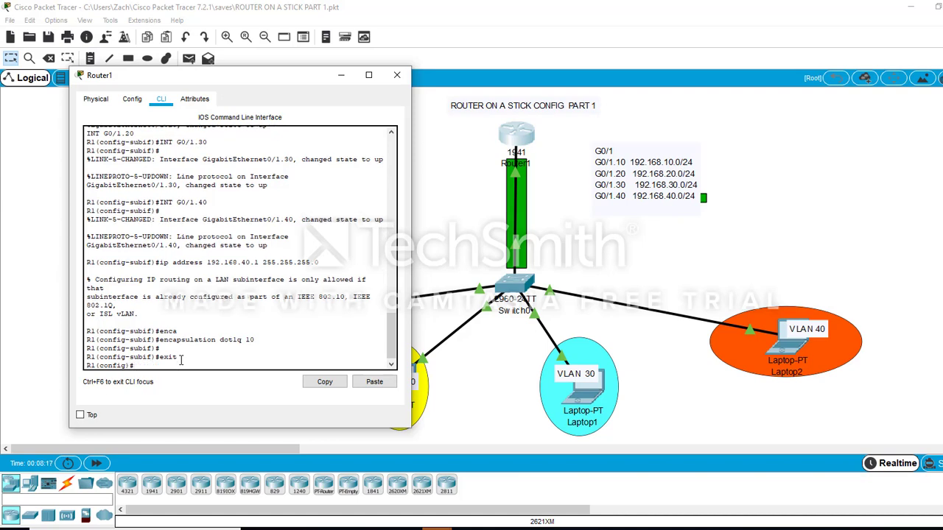
# Step: Enter subinterface g0/1.30 and set its VLAN tagging with encapsulation dot1q 30
pyautogui.write('int g0/1.30')
pyautogui.press('Return')
pyautogui.write('e')
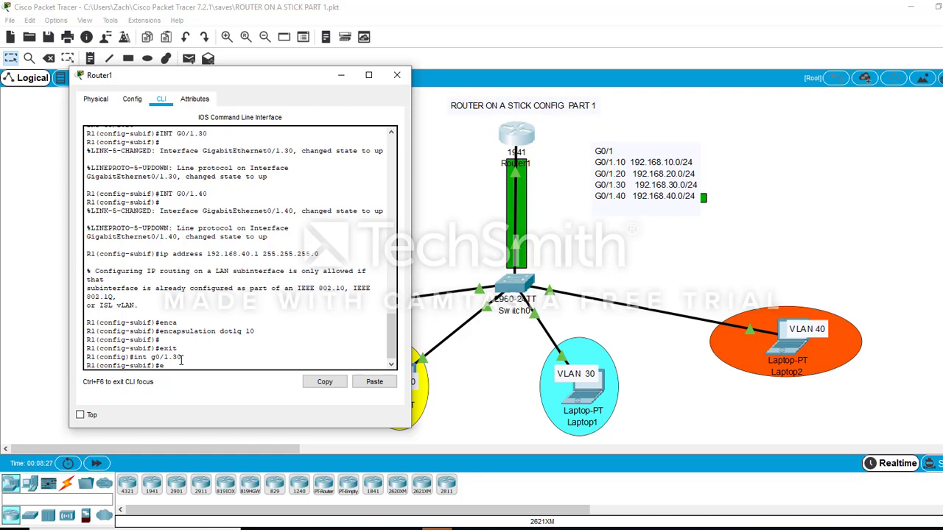
pyautogui.write('n')
pyautogui.press('Tab')
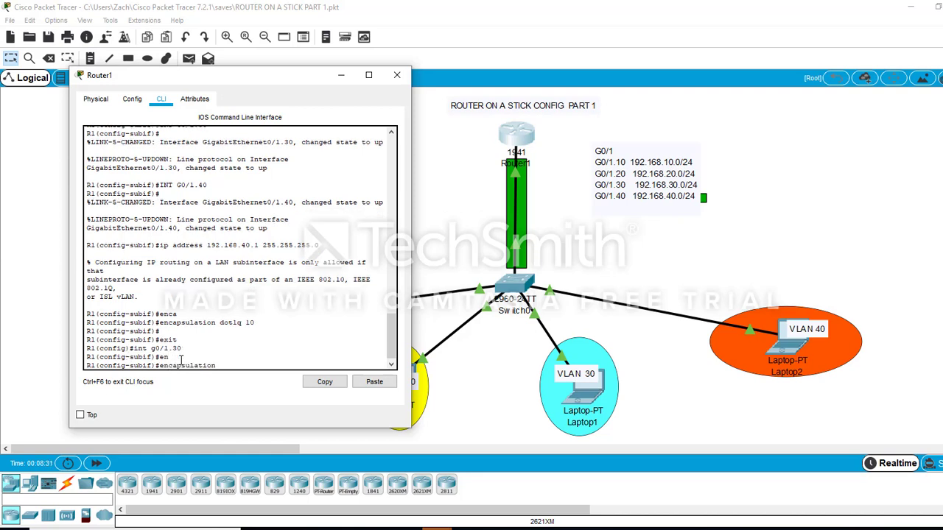
pyautogui.press('BackSpace')
pyautogui.press('BackSpace')
pyautogui.press('Up')
pyautogui.press('Up')
pyautogui.press('Down')
pyautogui.press('Up')
pyautogui.press('Up')
pyautogui.press('BackSpace')
pyautogui.press('BackSpace')
pyautogui.write('2')
pyautogui.write('30')
pyautogui.press('Return')
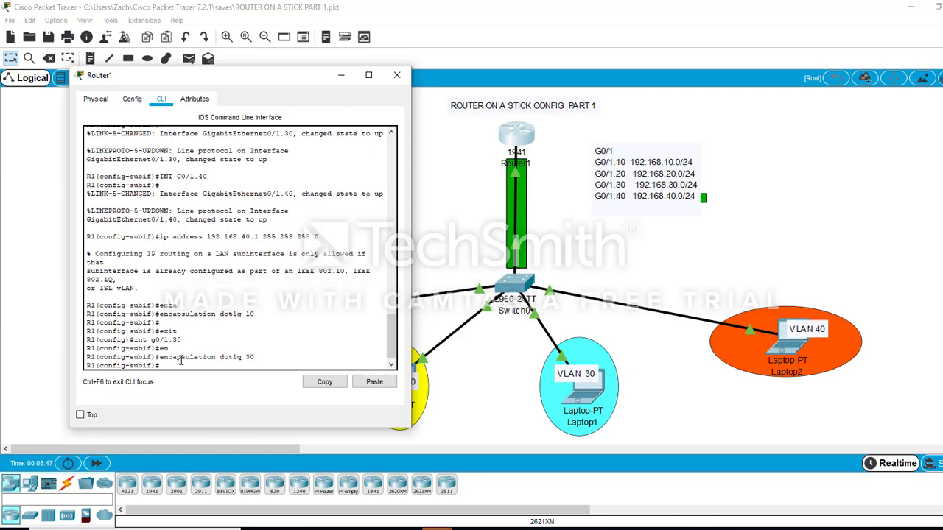
# Step: Switch to subinterface g0/1.20 and set its VLAN tagging with encapsulation dot1q 20
pyautogui.press('Up')
pyautogui.press('Up')
pyautogui.press('BackSpace')
pyautogui.press('BackSpace')
pyautogui.write('4')
pyautogui.write('20')
pyautogui.press('Return')
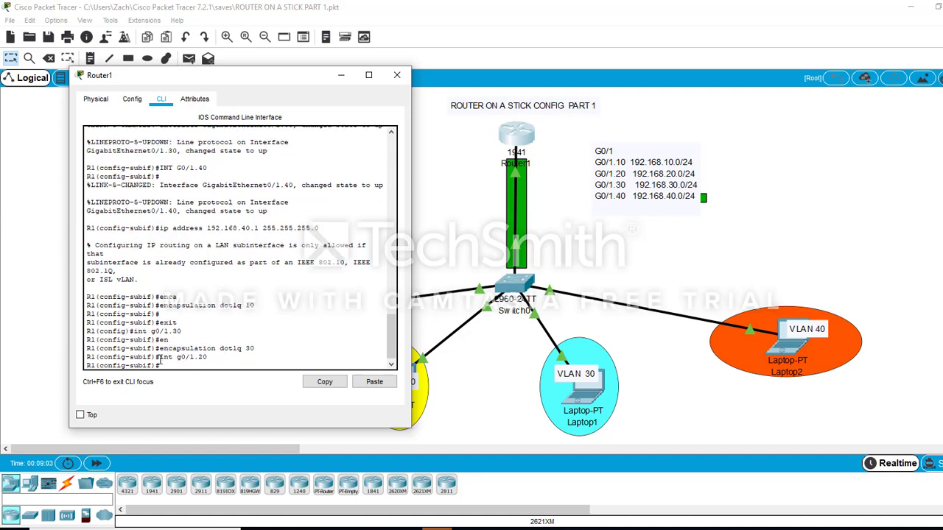
pyautogui.press('Up')
pyautogui.press('Up')
pyautogui.press('BackSpace')
pyautogui.write('2')
pyautogui.press('Return')
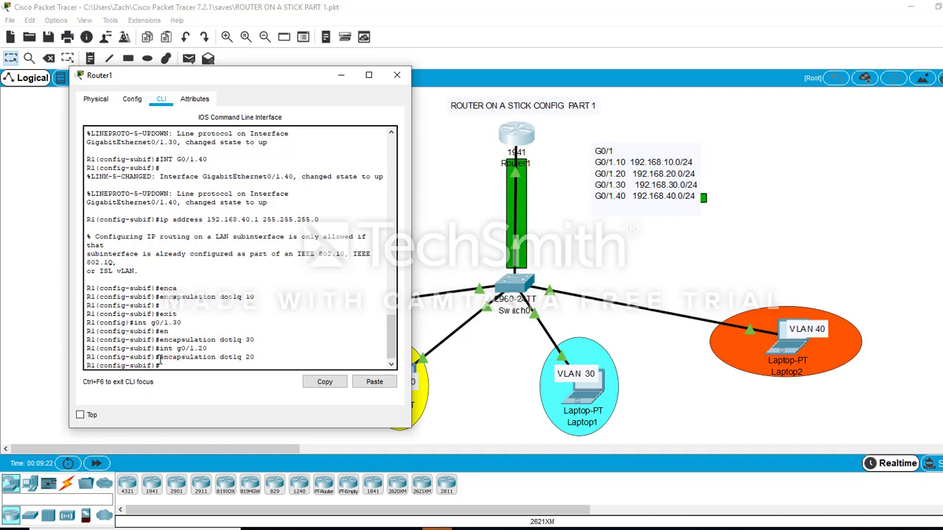
# Step: Switch to subinterface g0/1.10 and try to set its VLAN tagging with encapsulation dot1q 10
pyautogui.press('Up')
pyautogui.press('Up')
pyautogui.write('10')
pyautogui.press('Return')
pyautogui.press('Up')
pyautogui.press('Up')
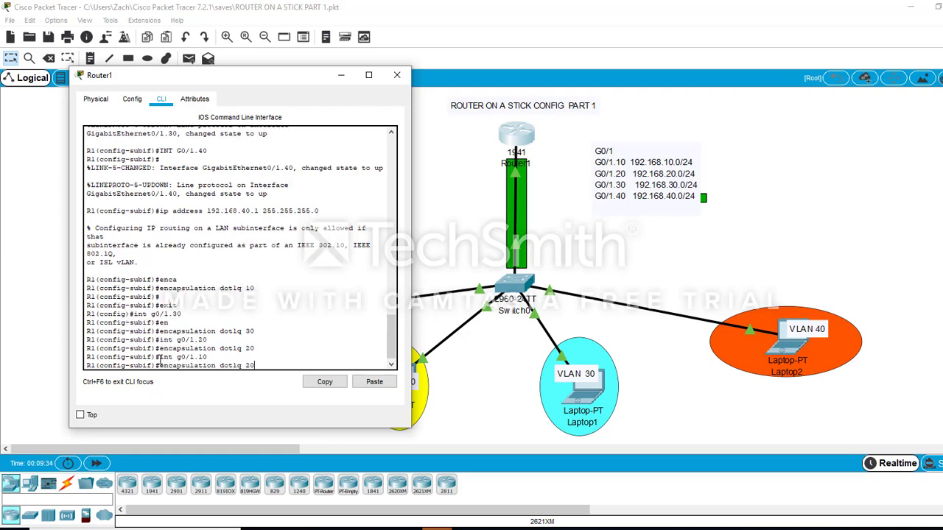
pyautogui.press('Left')
pyautogui.press('BackSpace')
pyautogui.write('1')
pyautogui.press('Return')
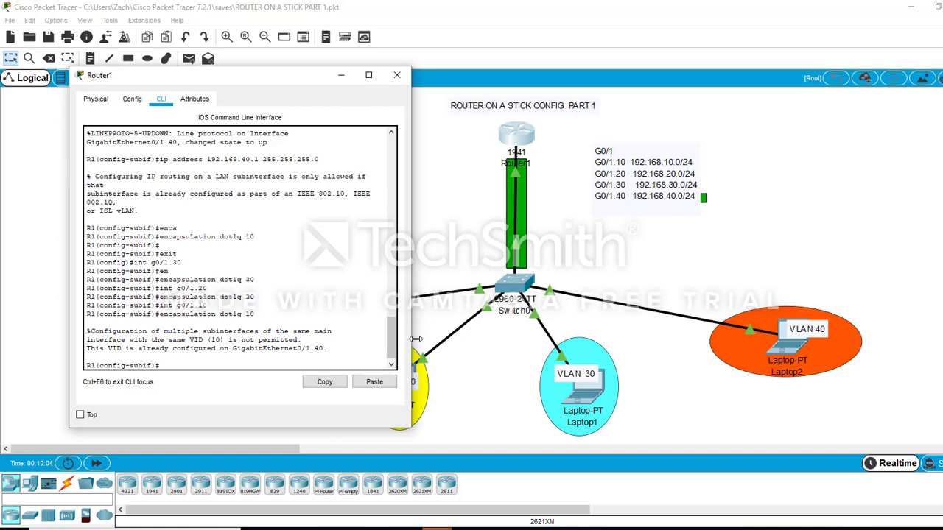
# Step: Review the earlier subinterface and encapsulation commands in the router's command-line history
pyautogui.moveTo(398, 338); pyautogui.dragTo(388, 307)
pyautogui.scroll(2, 389, 307)
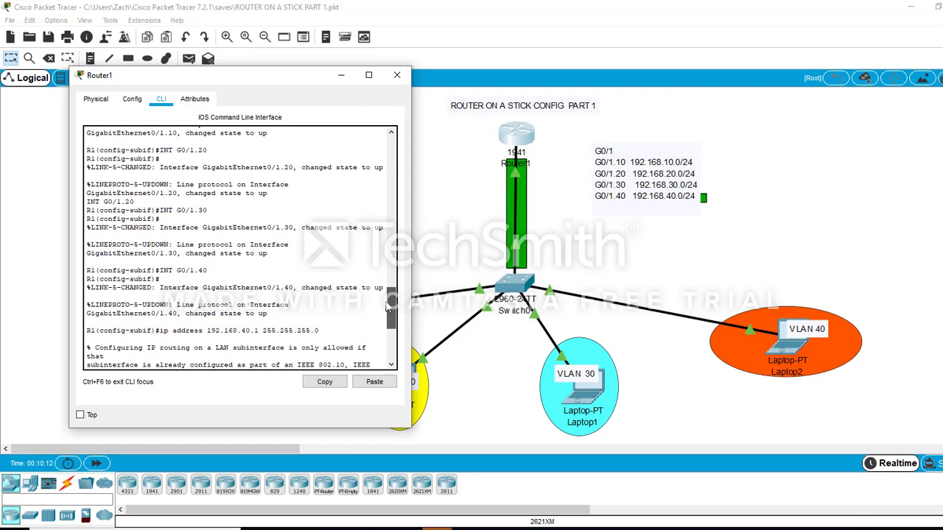
pyautogui.scroll(-7, 388, 308)
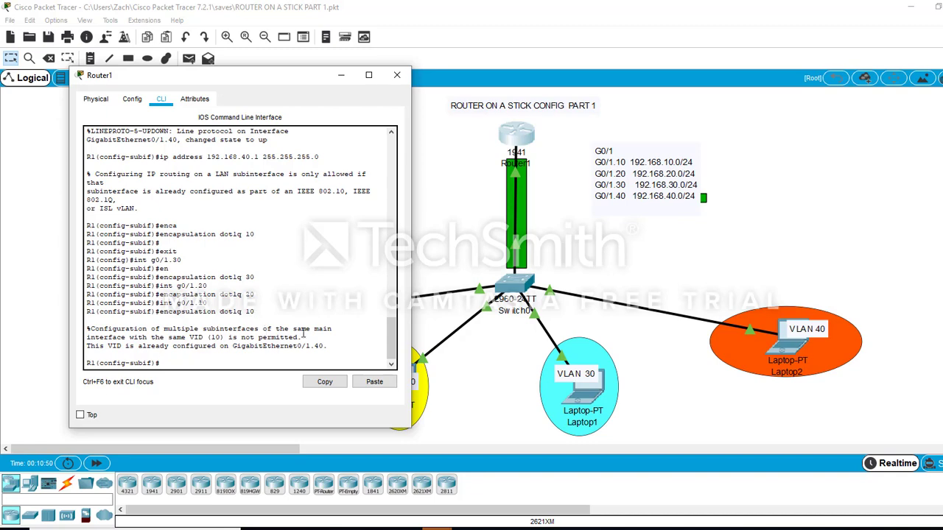
pyautogui.moveTo(391, 339); pyautogui.dragTo(373, 376)
pyautogui.press('Return')
pyautogui.press('Return')
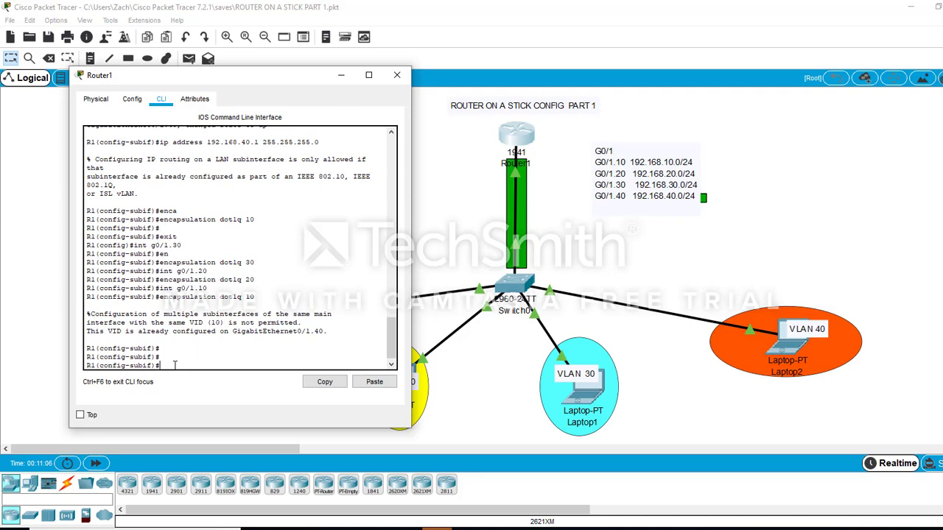
# Step: Exit to global configuration mode, run do show run, and page through the running configuration to the G0/1.10 to G0/1.40 subinterface entries
pyautogui.write('exit')
pyautogui.press('Return')
pyautogui.write('do show')
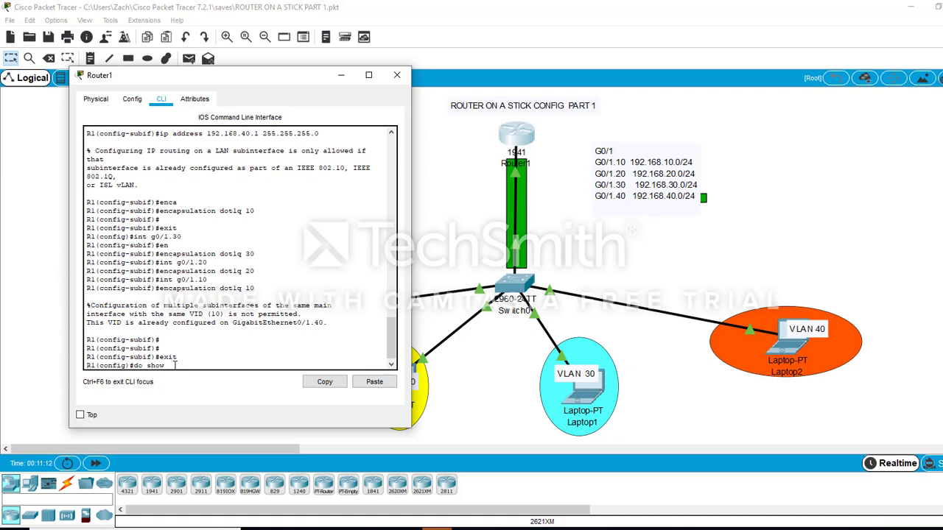
pyautogui.write(' run')
pyautogui.press('Return')
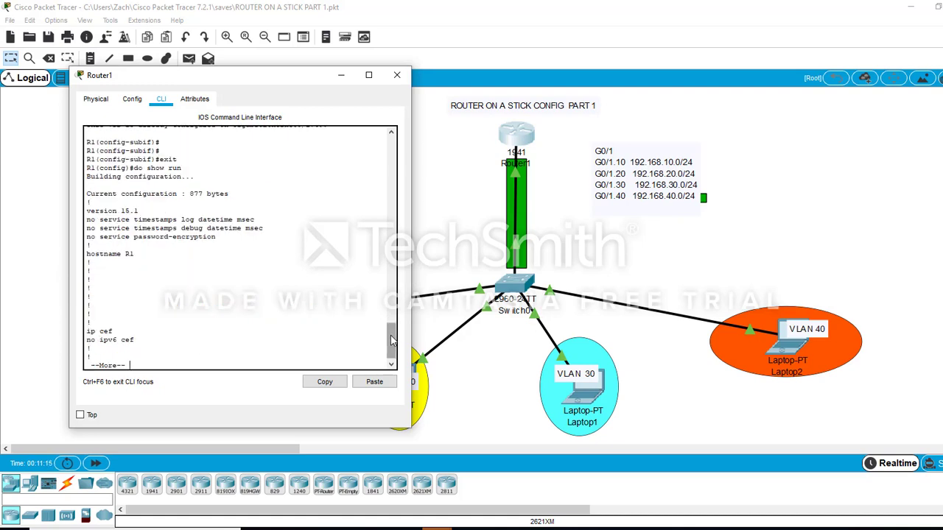
pyautogui.moveTo(392, 332); pyautogui.dragTo(392, 333)
pyautogui.press('Return')
pyautogui.press('Return')
pyautogui.press('Return')
pyautogui.press('Return')
pyautogui.press('Return')
pyautogui.press('Return')
pyautogui.press('Return')
pyautogui.press('Return')
pyautogui.press('Return')
pyautogui.press('Return')
pyautogui.press('Return')
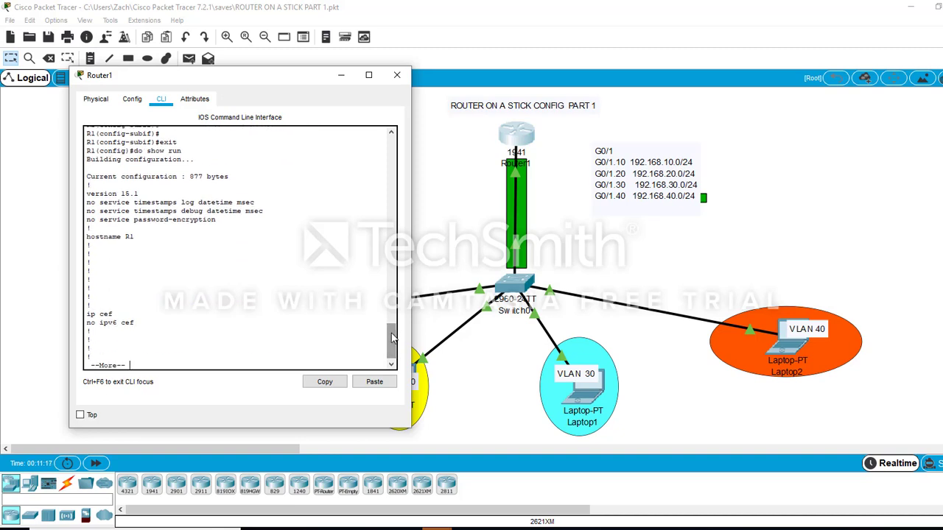
pyautogui.press('Return')
pyautogui.press('Return')
pyautogui.press('Return')
pyautogui.press('Return')
pyautogui.press('Return')
pyautogui.press('Return')
pyautogui.press('Return')
pyautogui.press('Return')
pyautogui.press('Return')
pyautogui.press('Return')
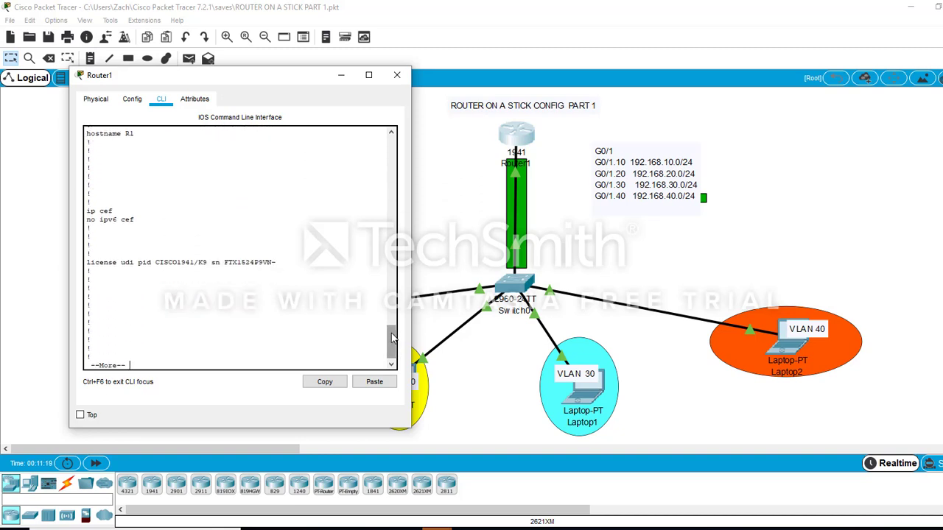
pyautogui.press('Return')
pyautogui.press('Return')
pyautogui.press('Return')
pyautogui.press('Return')
pyautogui.press('Return')
pyautogui.press('Return')
pyautogui.press('Return')
pyautogui.press('Return')
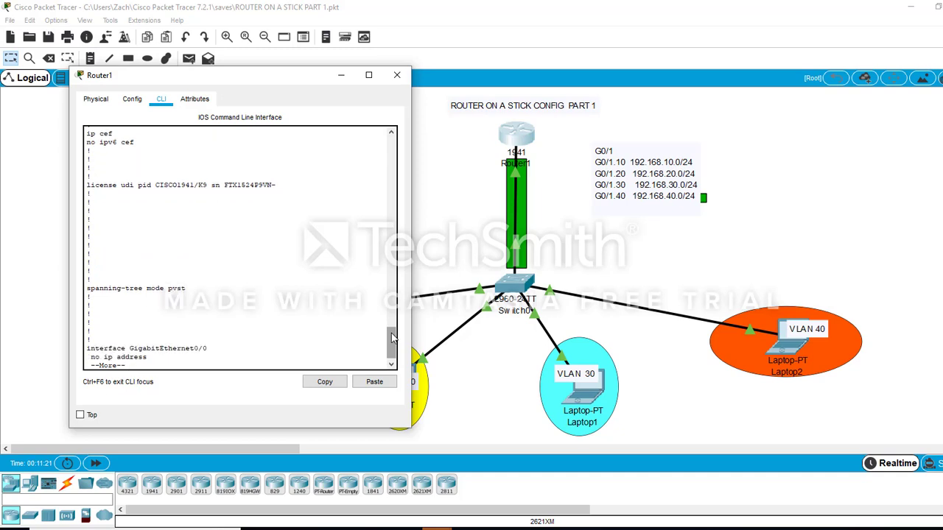
pyautogui.press('Return')
pyautogui.press('Return')
pyautogui.press('Return')
pyautogui.press('Return')
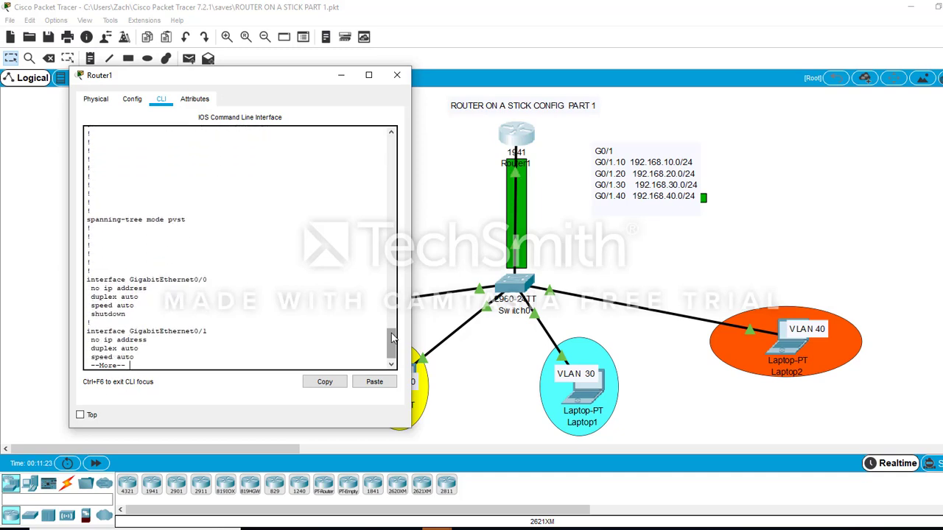
pyautogui.press('Return')
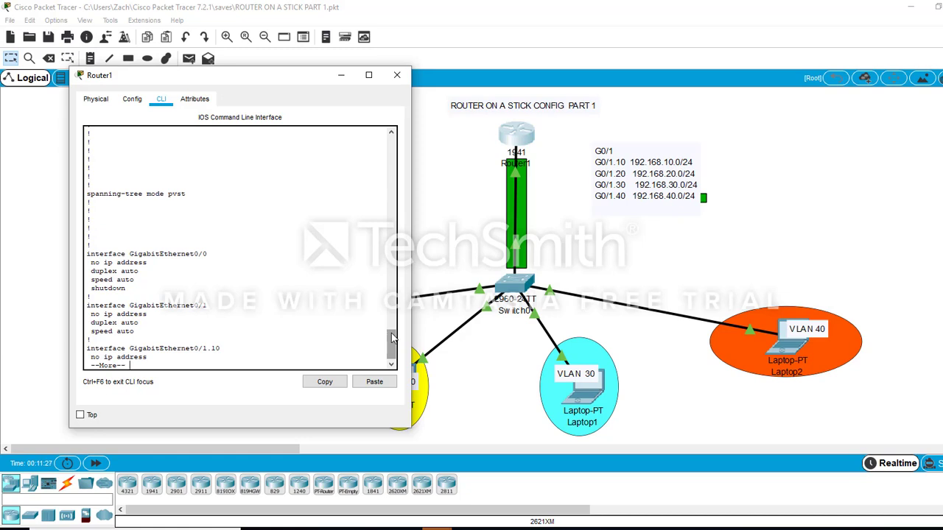
pyautogui.press('Return')
pyautogui.press('Return')
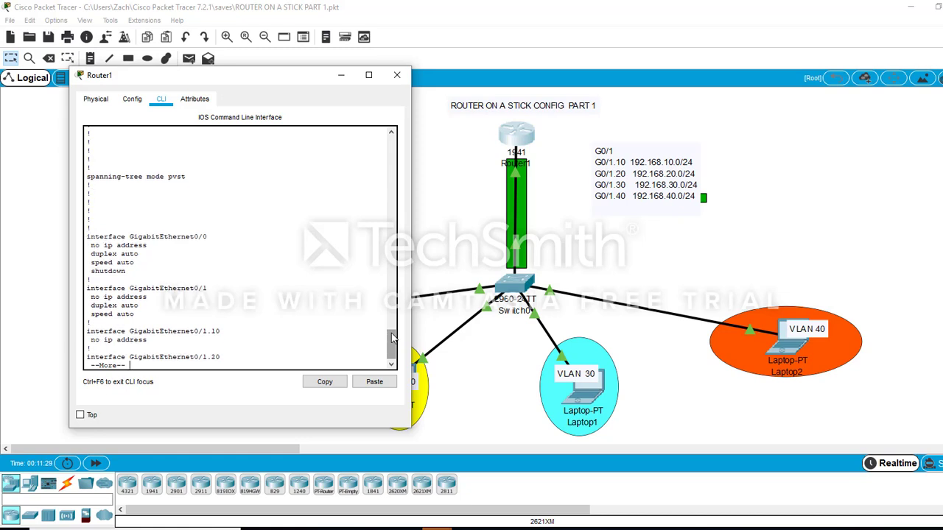
pyautogui.press('Return')
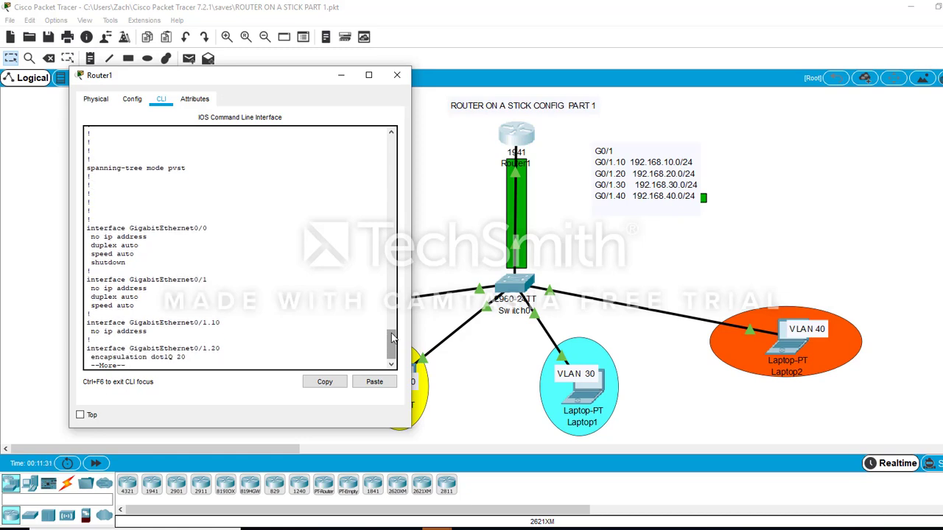
pyautogui.press('Return')
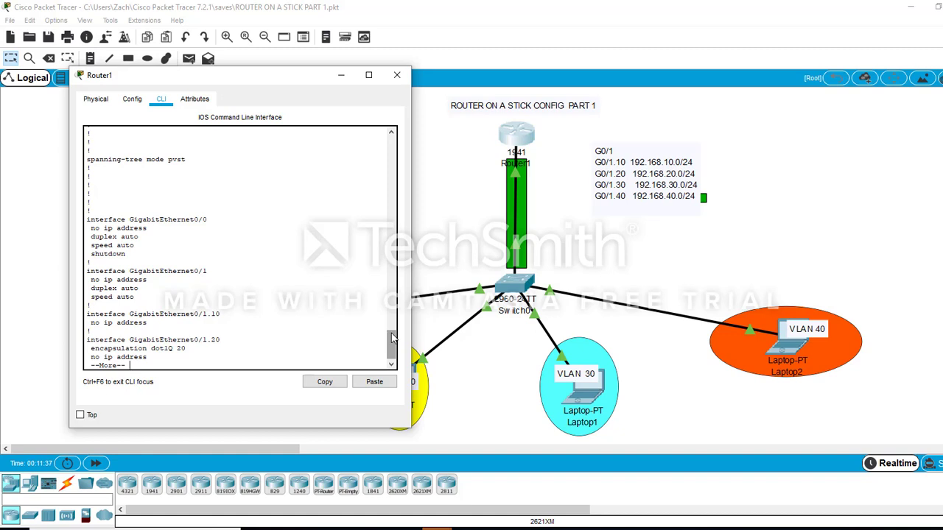
pyautogui.press('Return')
pyautogui.press('Return')
pyautogui.press('Return')
pyautogui.press('Return')
pyautogui.press('Return')
pyautogui.press('Return')
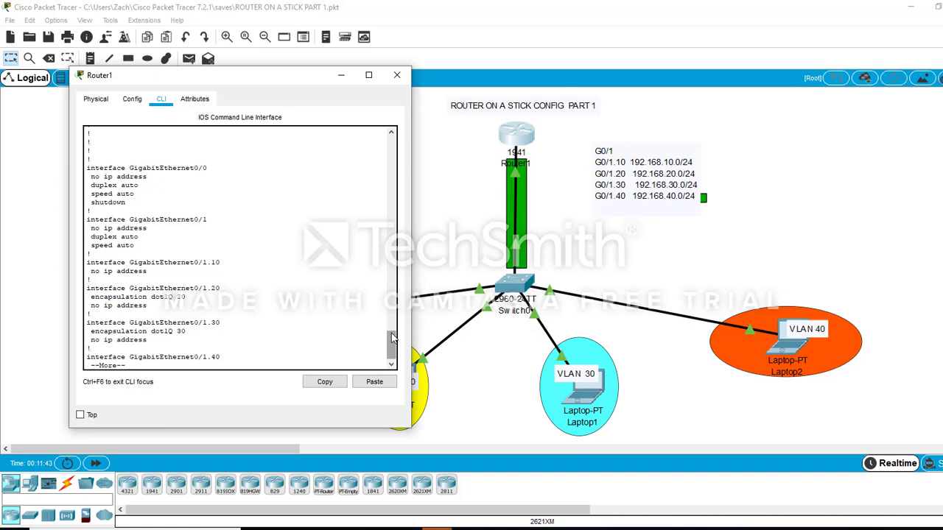
pyautogui.press('Return')
pyautogui.press('Return')
pyautogui.press('Return')
pyautogui.press('Return')
pyautogui.press('Return')
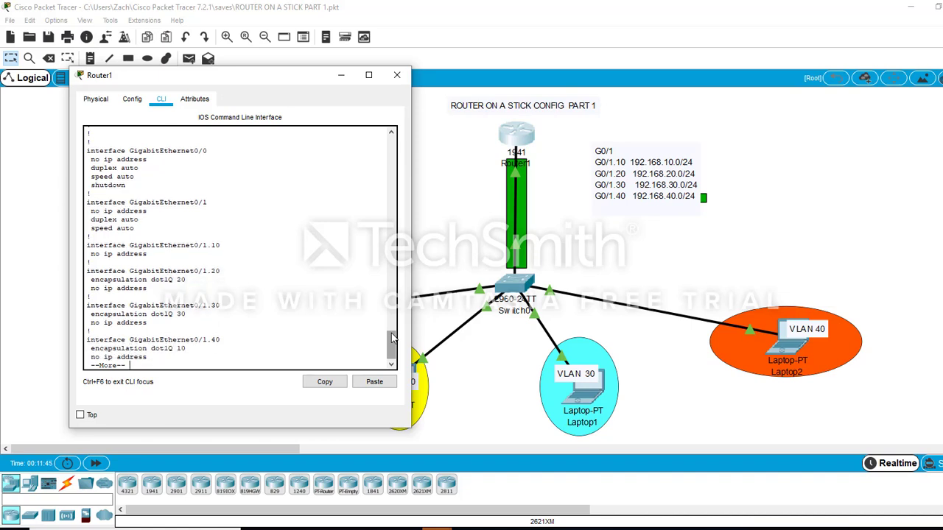
# Step: Page through the remaining running configuration, past the G0/1.40 entry, until the global configuration prompt returns
pyautogui.press('Return')
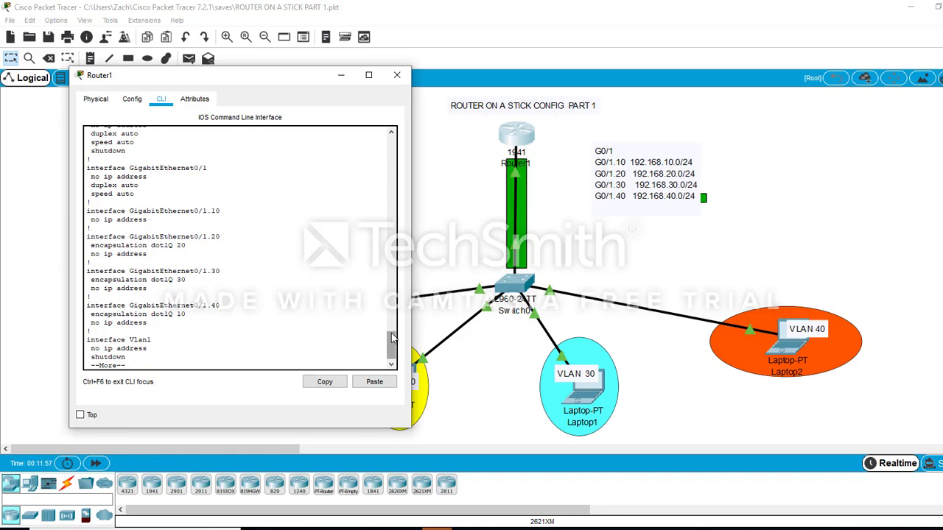
pyautogui.scroll(-2, 393, 338)
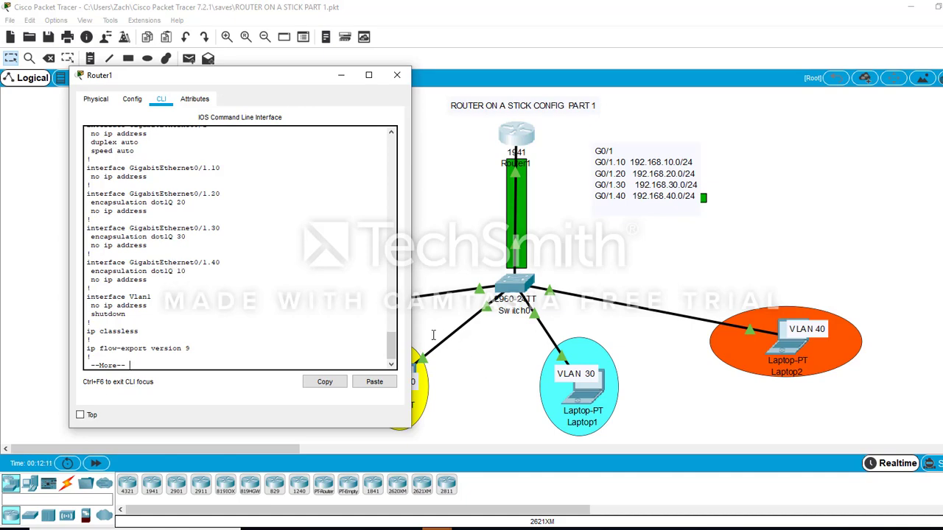
pyautogui.moveTo(391, 346)
pyautogui.mouseDown()
pyautogui.moveTo(390, 269)
pyautogui.moveTo(391, 348)
pyautogui.mouseUp()
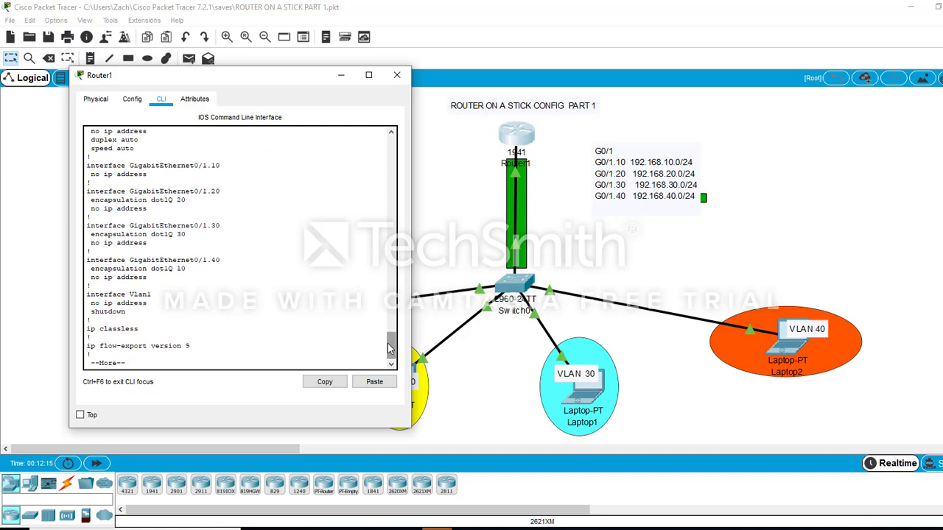
pyautogui.press('space')
pyautogui.press('space')
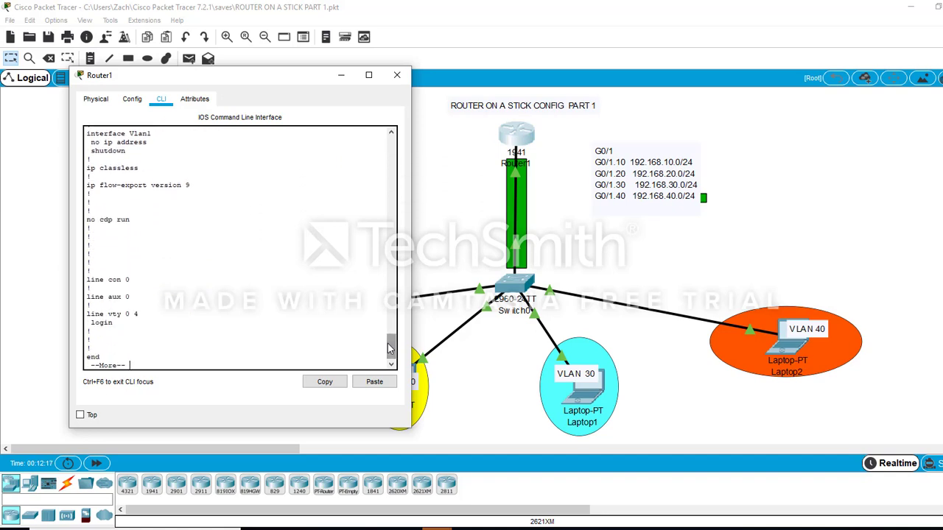
pyautogui.press('Return')
pyautogui.press('Return')
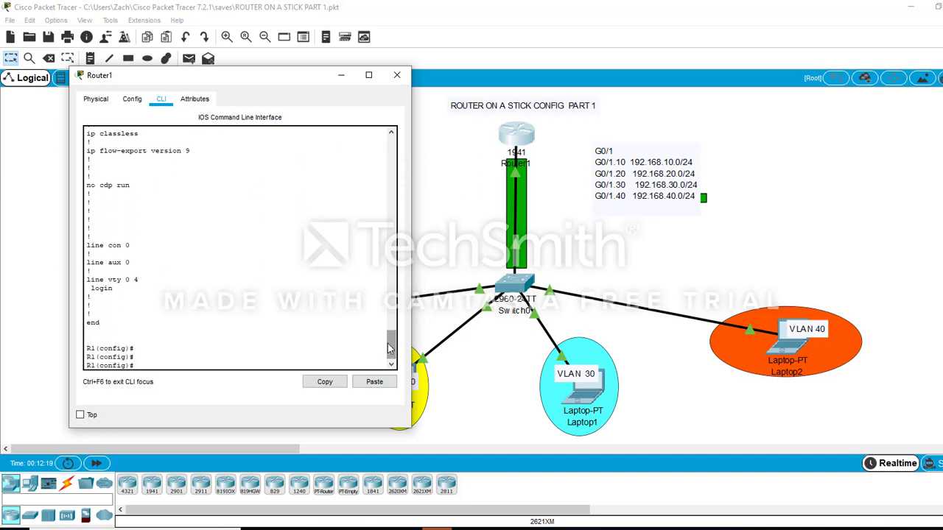
# Step: Enter subinterface g0/1.40 and remove its wrong VLAN tagging with no encapsulation dot1q 10
pyautogui.write('int g0/1.40')
pyautogui.press('Return')
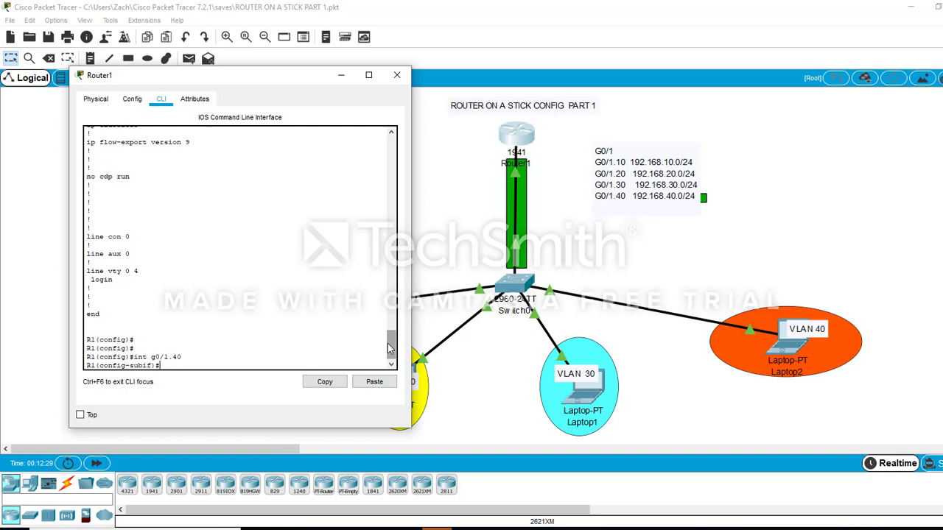
pyautogui.write('no encapsulation')
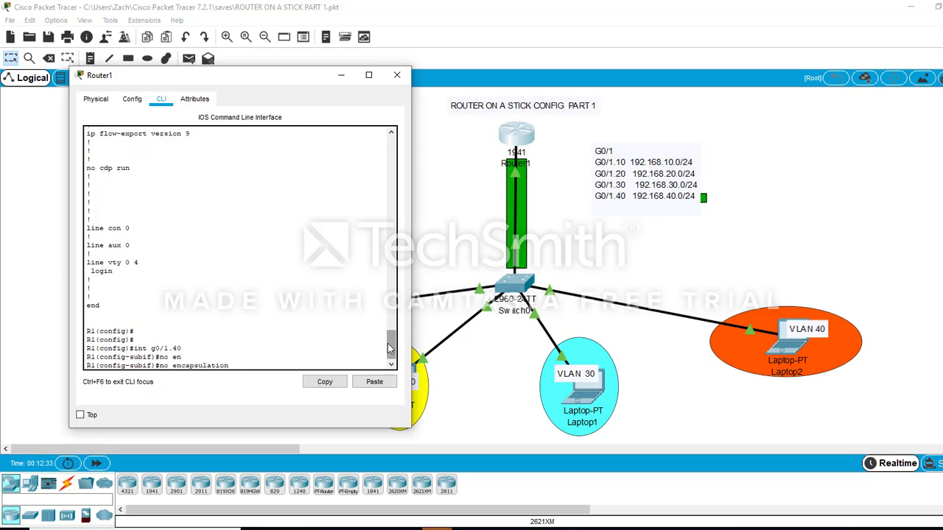
pyautogui.write('dot1q 10')
pyautogui.press('Return')
# Step: Set the VLAN tagging of subinterface g0/1.40 with encapsulation dot1q 40
pyautogui.press('Up')
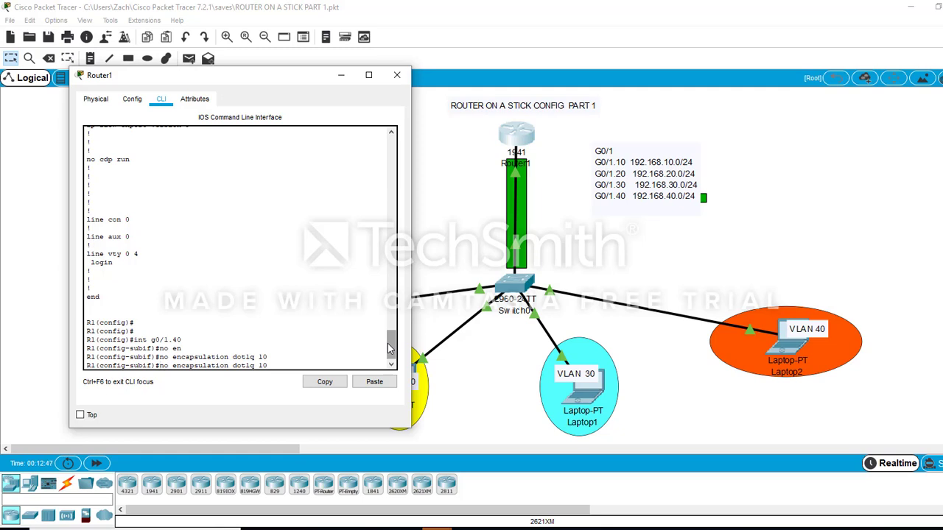
pyautogui.press('Home')
pyautogui.press('Delete')
pyautogui.press('Delete')
pyautogui.press('Right')
pyautogui.press('Right')
pyautogui.press('Right')
pyautogui.press('Right')
pyautogui.press('Right')
pyautogui.press('Right')
pyautogui.press('Right')
pyautogui.press('Right')
pyautogui.press('Right')
pyautogui.press('Right')
pyautogui.press('Right')
pyautogui.press('Right')
pyautogui.press('Right')
pyautogui.press('Right')
pyautogui.press('Right')
pyautogui.press('Right')
pyautogui.press('Right')
pyautogui.press('Right')
pyautogui.press('BackSpace')
pyautogui.write('4')
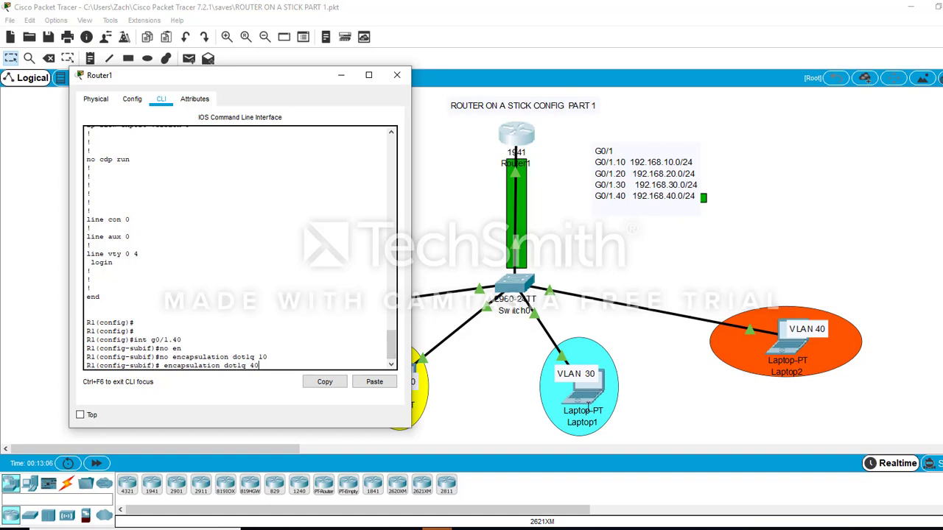
pyautogui.press('Return')
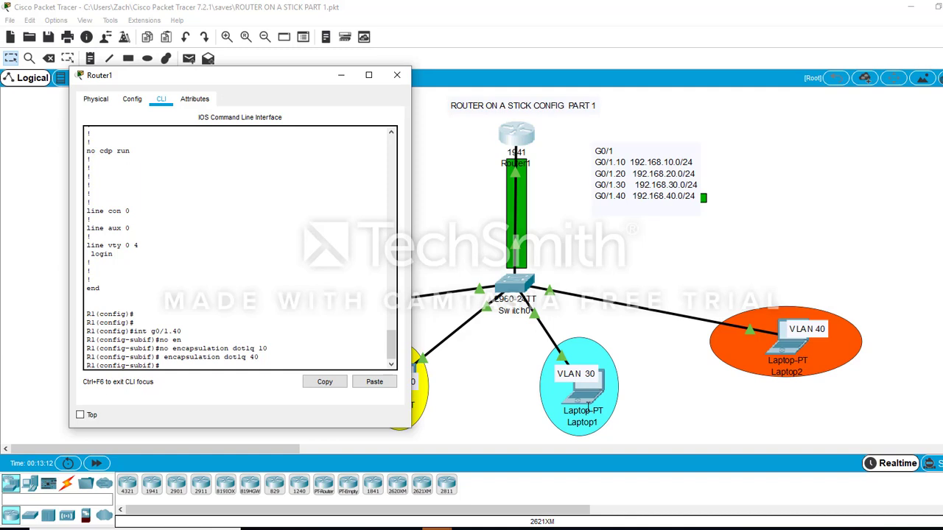
# Step: Switch to subinterface g0/1.10 and set its VLAN tagging with encapsulation dot1q 10
pyautogui.write('do show run')
pyautogui.press('Up')
pyautogui.press('Up')
pyautogui.press('Up')
pyautogui.press('Up')
pyautogui.press('Down')
pyautogui.press('Up')
pyautogui.press('Left')
pyautogui.press('BackSpace')
pyautogui.write('1')
pyautogui.press('Return')
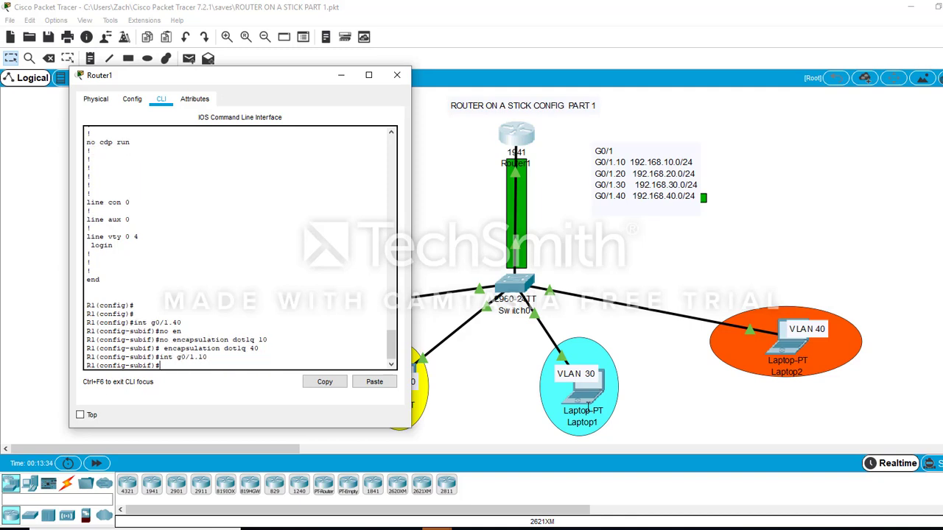
pyautogui.press('Up')
pyautogui.press('Up')
pyautogui.press('Left')
pyautogui.press('BackSpace')
pyautogui.write('1')
pyautogui.press('Return')
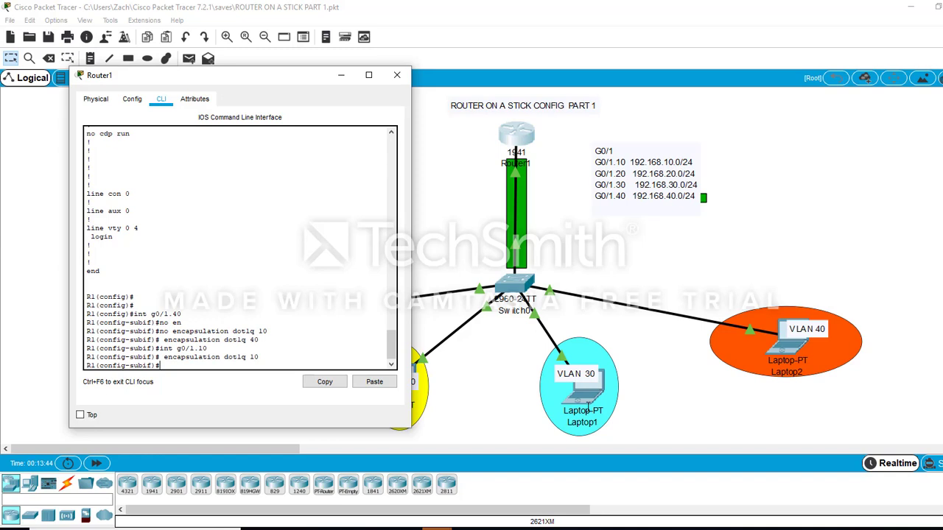
# Step: Exit to global configuration mode, run do show run, and check the encapsulation entries of G0/1.10 to G0/1.40
pyautogui.write('exit')
pyautogui.press('Return')
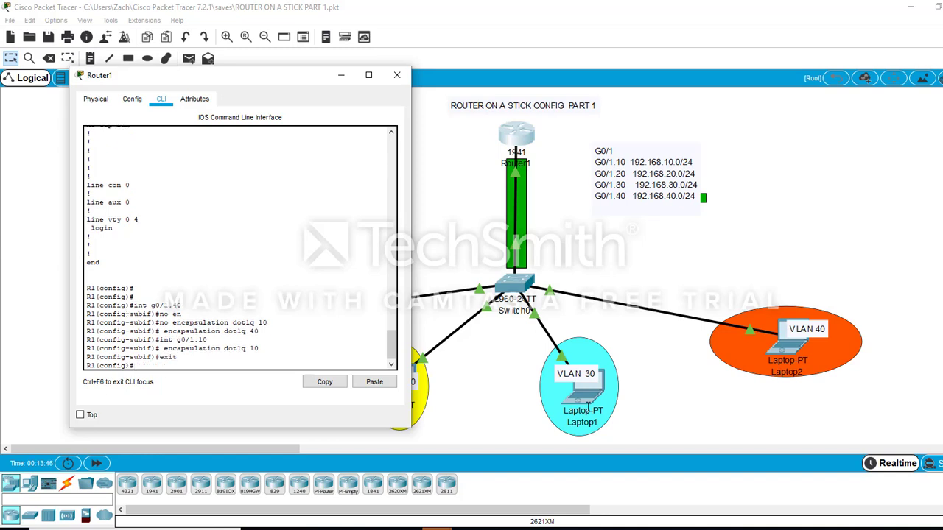
pyautogui.write('do show run')
pyautogui.press('Return')
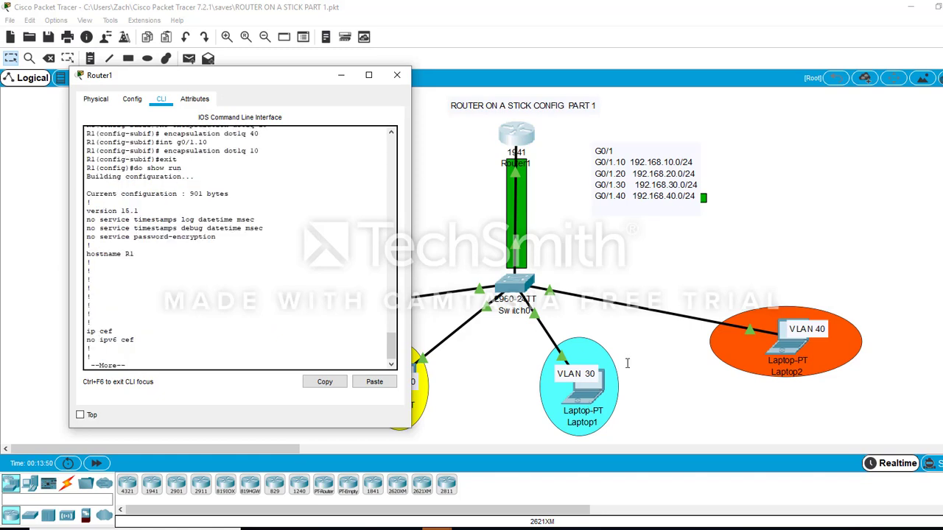
pyautogui.press('space')
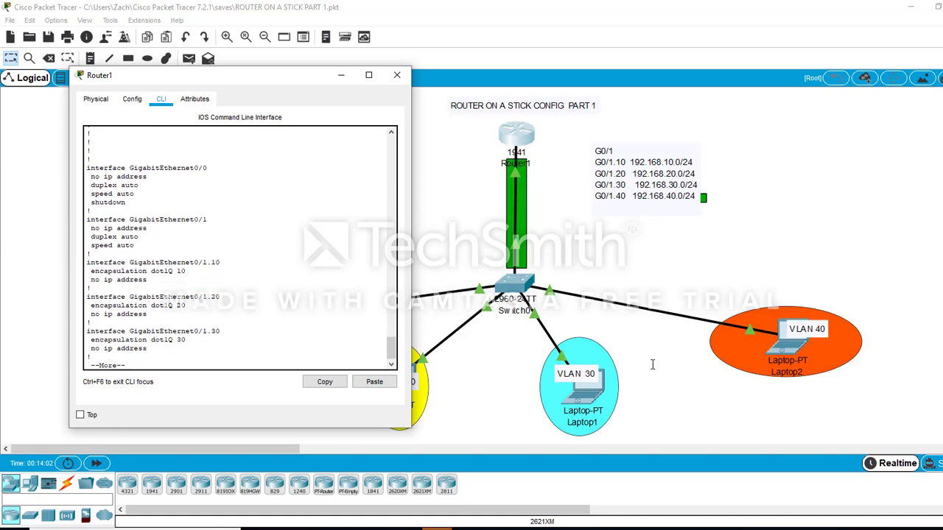
pyautogui.press('Return')
pyautogui.press('Return')
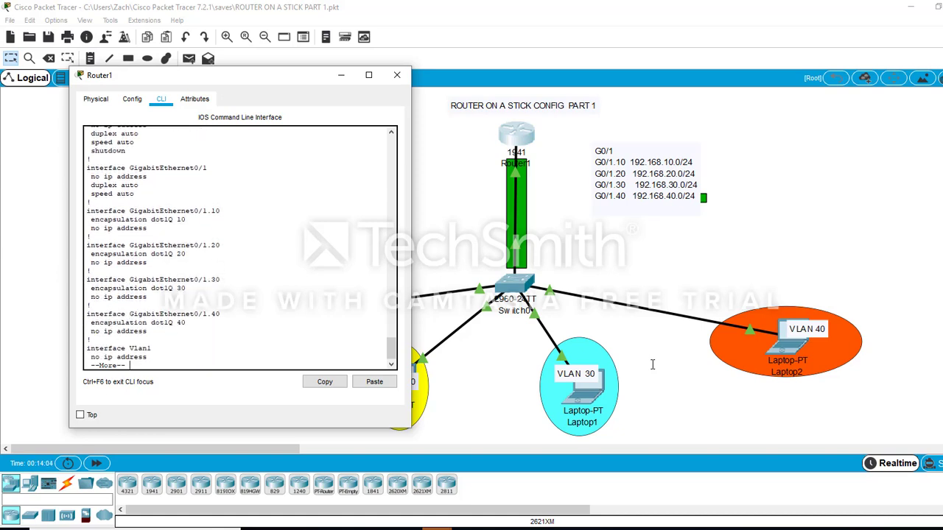
pyautogui.press('Return')
pyautogui.press('Return')
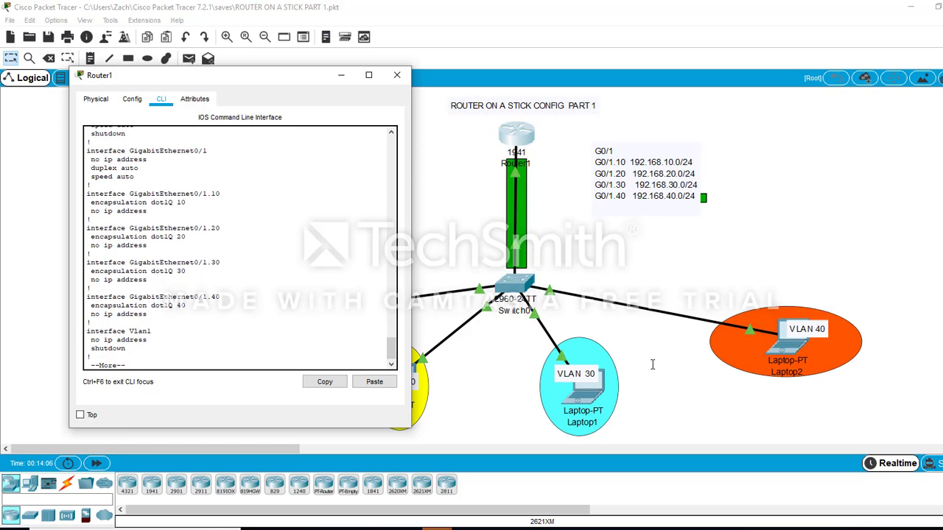
# Step: Advance through the rest of the running configuration output back to the global configuration prompt
pyautogui.press('Return')
pyautogui.press('Return')
pyautogui.press('Return')
pyautogui.press('Return')
pyautogui.press('Return')
pyautogui.press('Return')
pyautogui.press('Return')
pyautogui.press('Return')
pyautogui.press('Return')
pyautogui.press('Return')
pyautogui.press('Return')
pyautogui.press('Return')
pyautogui.press('Return')
pyautogui.press('Return')
pyautogui.press('Return')
pyautogui.press('Return')
pyautogui.press('Return')
pyautogui.press('Return')
pyautogui.press('Return')
pyautogui.press('Return')
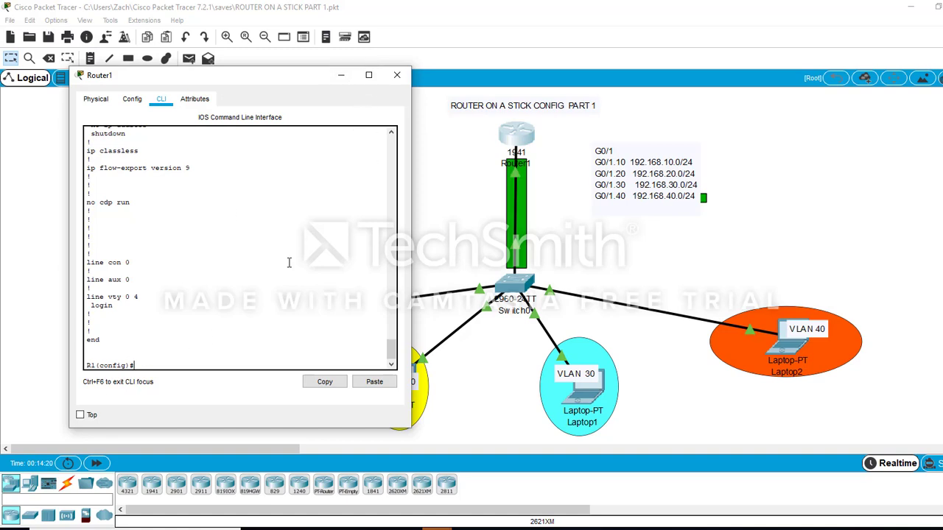
# Step: Review the earlier subinterface and encapsulation commands in the router's terminal output, then return to the current prompt
pyautogui.moveTo(391, 351); pyautogui.dragTo(389, 160)
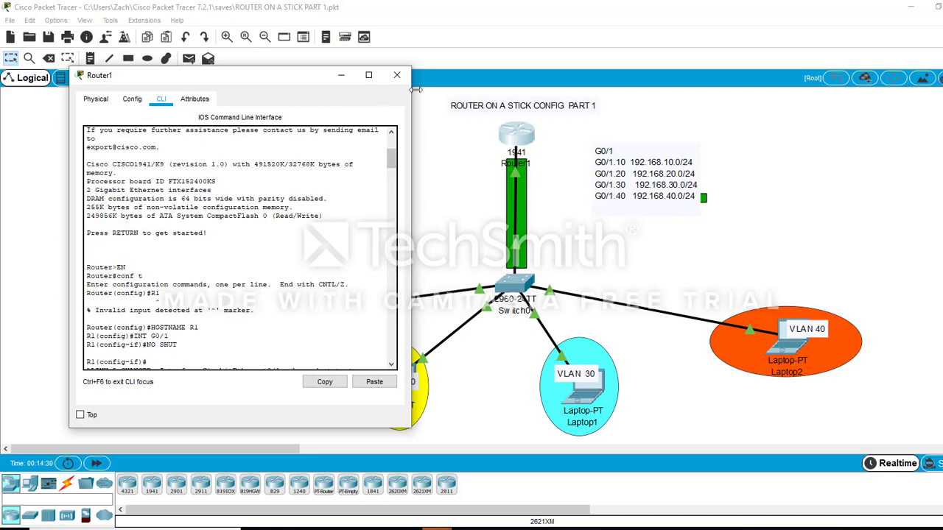
pyautogui.moveTo(391, 163); pyautogui.dragTo(400, 212)
pyautogui.scroll(-1, 400, 212)
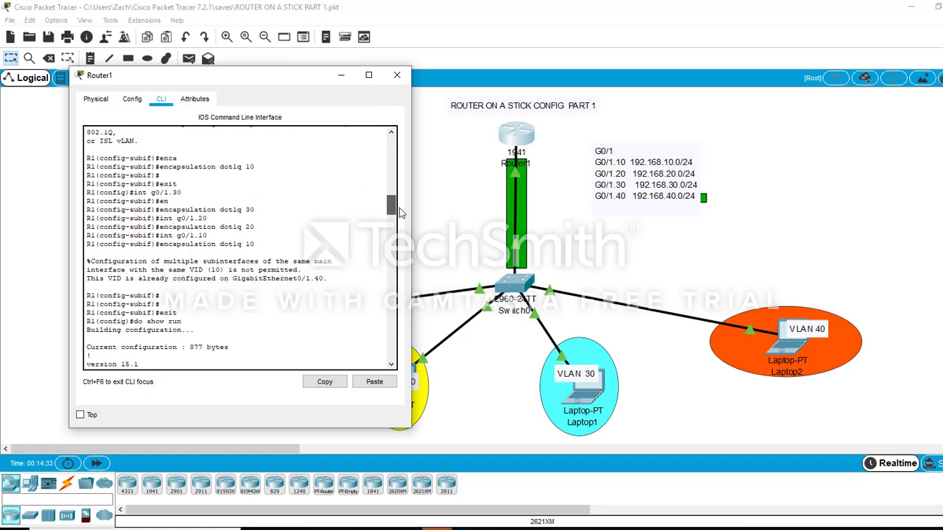
pyautogui.scroll(-4, 400, 213)
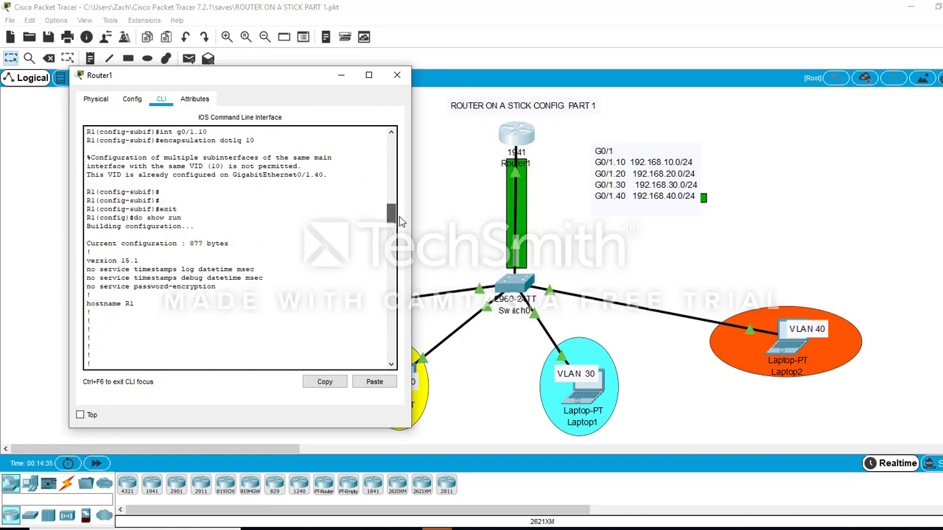
pyautogui.moveTo(391, 214); pyautogui.dragTo(401, 378)
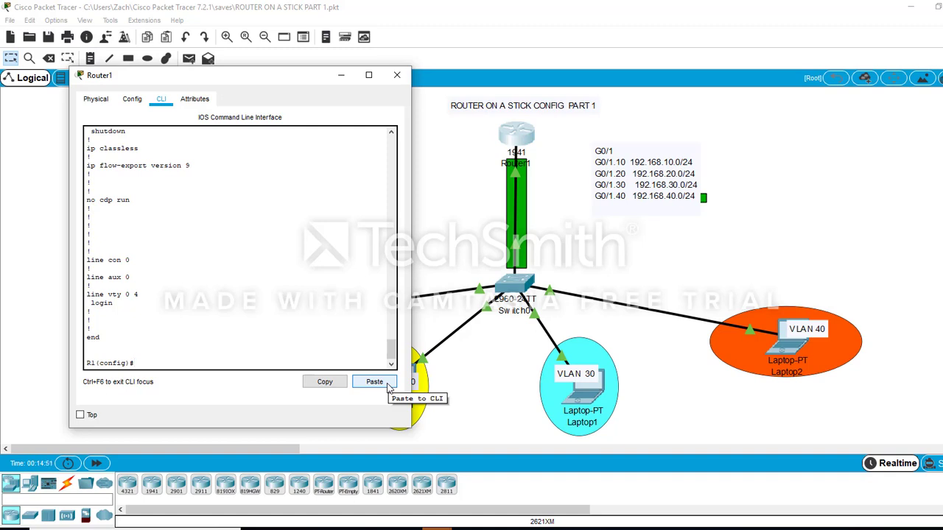
# Step: Enter subinterface g0/1.10 and assign it IP address 192.168.10.1 with subnet mask 255.255.255.0
pyautogui.write('int g')
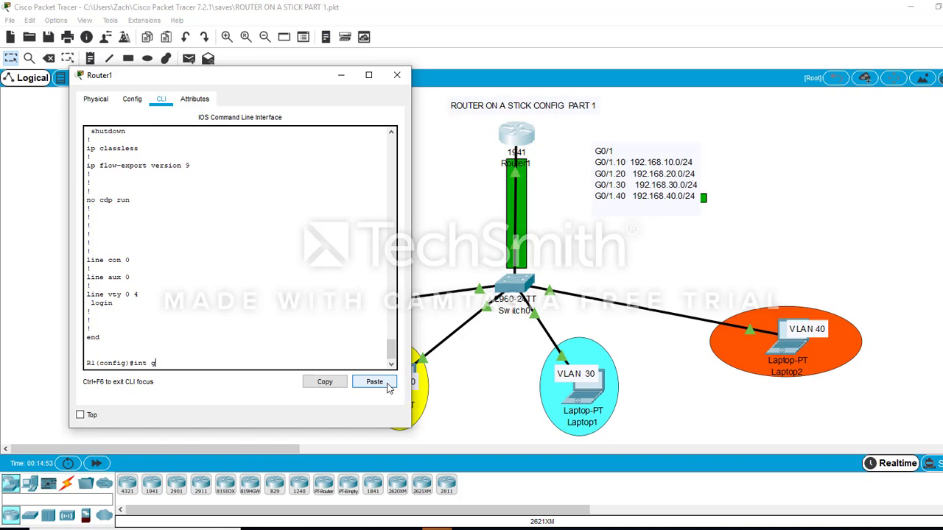
pyautogui.write('0/1.10')
pyautogui.press('Return')
pyautogui.write('i')
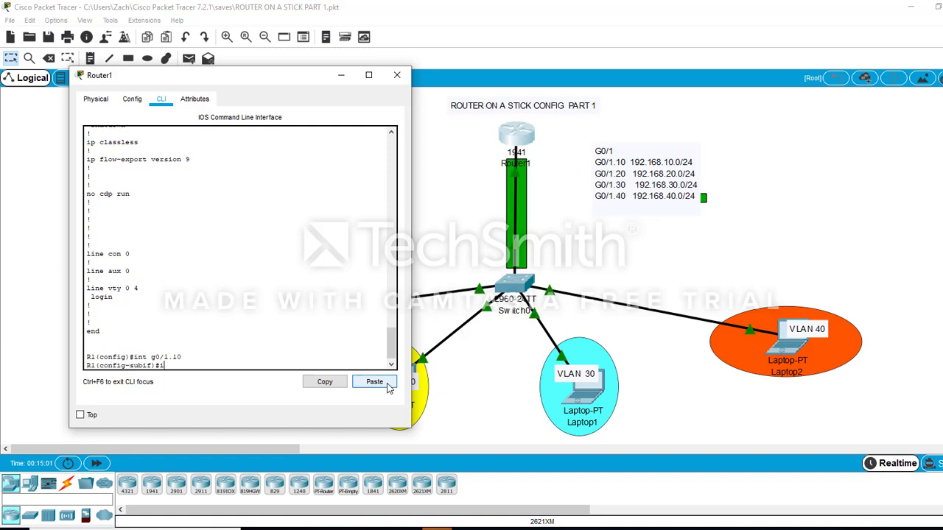
pyautogui.write('p addre')
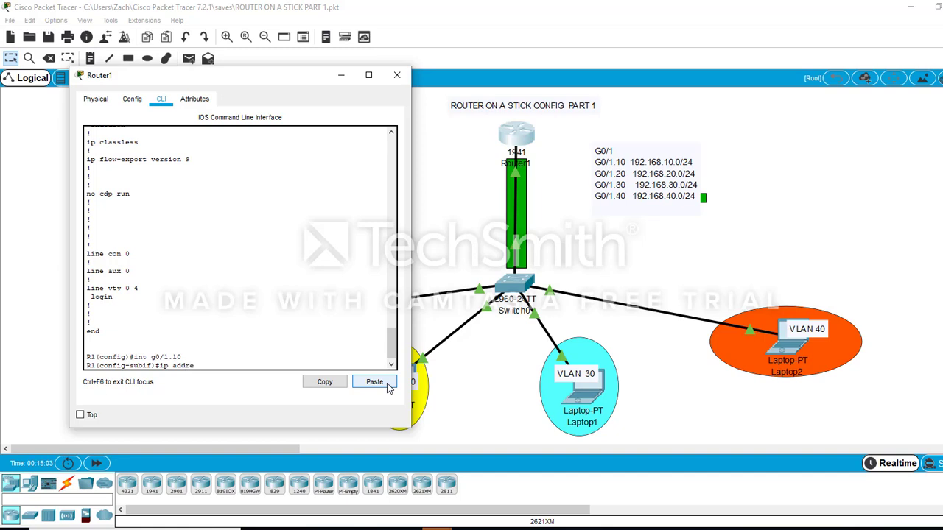
pyautogui.write('ss 19')
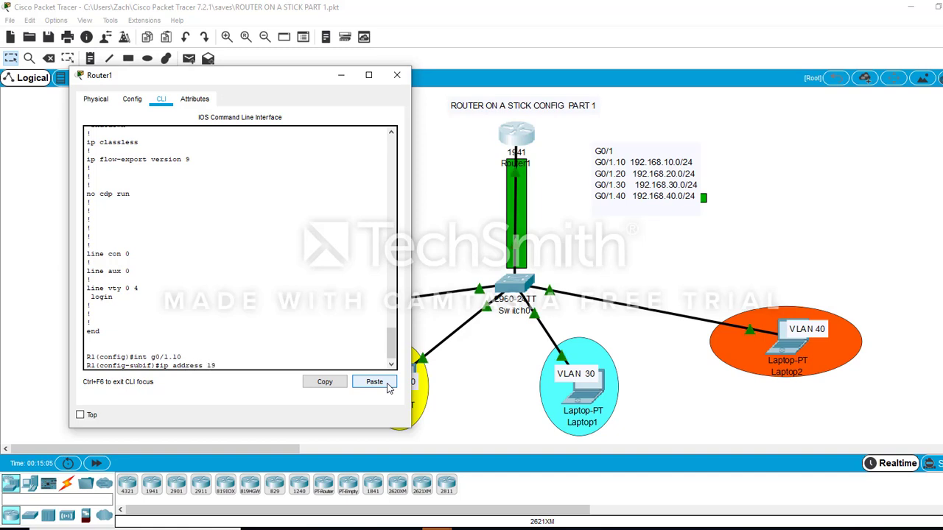
pyautogui.write('2.168')
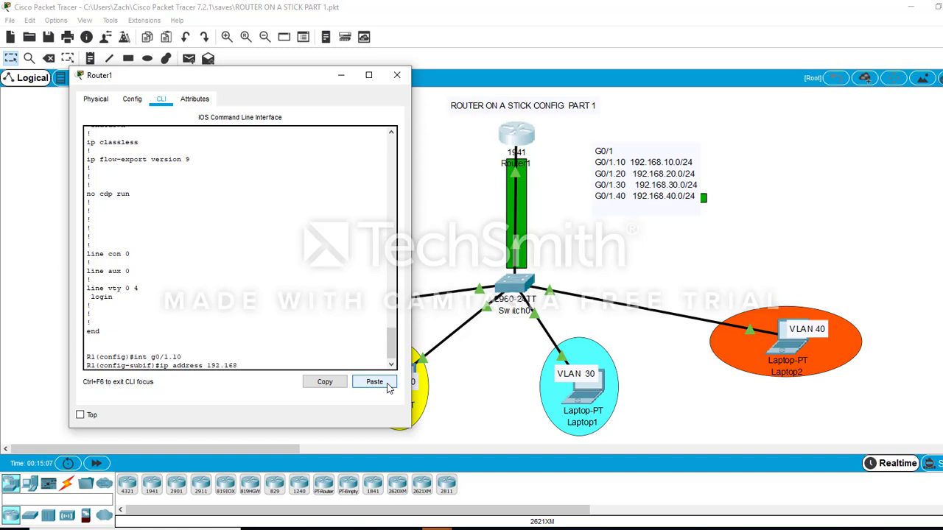
pyautogui.write('.10.1')
pyautogui.write('255.255.255.0')
pyautogui.press('Return')
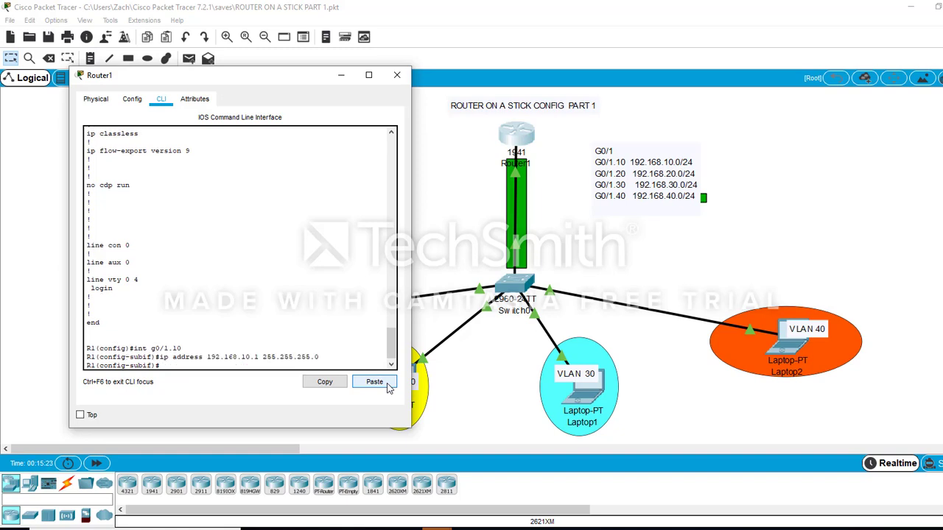
# Step: Switch to subinterface g0/1.20 and assign it IP address 192.168.20.1 with subnet mask 255.255.255.0
pyautogui.click(388, 388)
pyautogui.press('Up')
pyautogui.press('BackSpace')
pyautogui.press('Return')
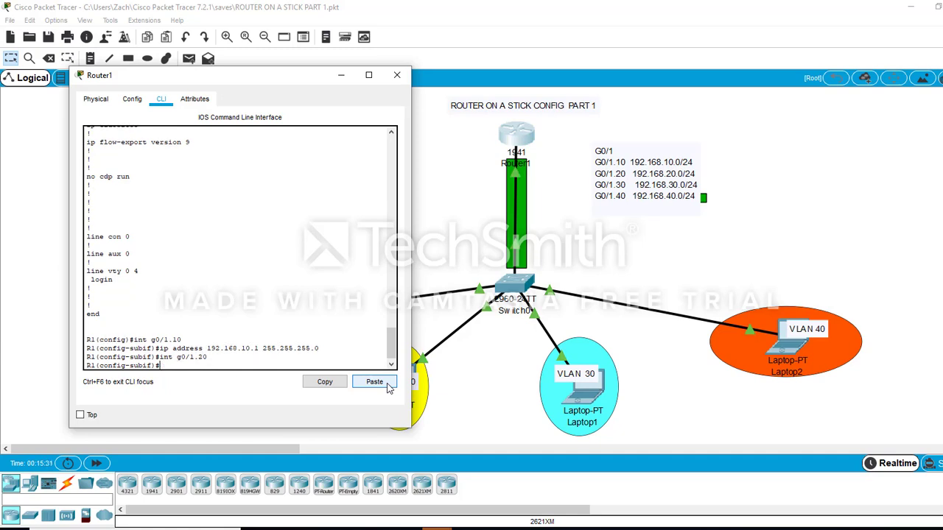
pyautogui.press('Up')
pyautogui.press('Up')
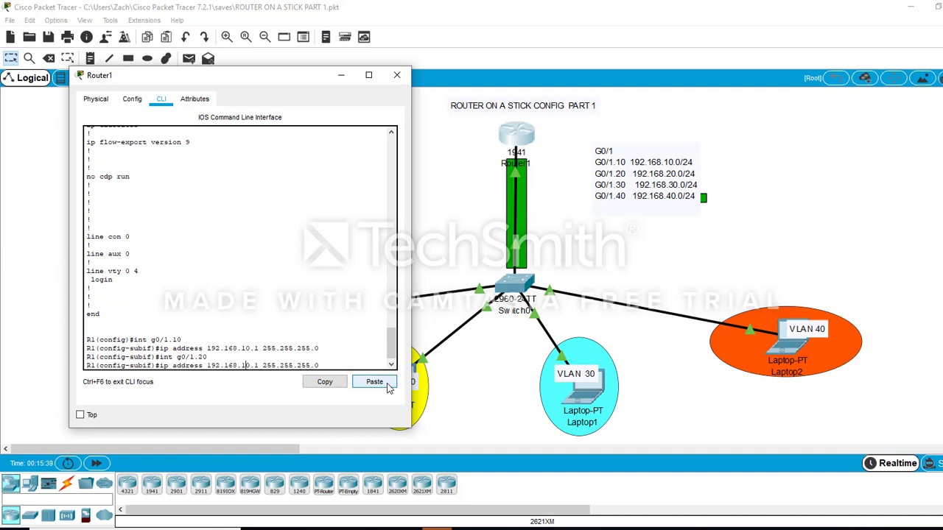
pyautogui.press('BackSpace')
pyautogui.write('2')
pyautogui.press('Right')
pyautogui.press('Right')
pyautogui.press('Right')
pyautogui.press('Right')
pyautogui.press('Right')
pyautogui.press('Right')
pyautogui.press('Right')
pyautogui.press('Right')
pyautogui.press('Right')
pyautogui.press('Right')
pyautogui.press('Right')
pyautogui.press('Right')
pyautogui.press('Right')
pyautogui.press('Right')
pyautogui.press('Right')
pyautogui.press('Right')
pyautogui.press('Right')
pyautogui.press('Return')
# Step: Switch to subinterface g0/1.30 and assign it IP address 192.168.30.1 with subnet mask 255.255.255.0
pyautogui.press('Up')
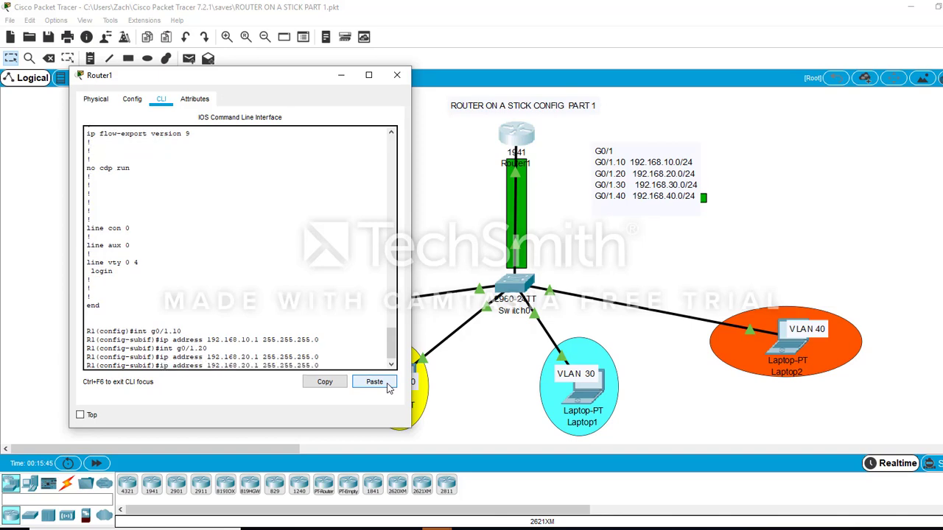
pyautogui.press('Up')
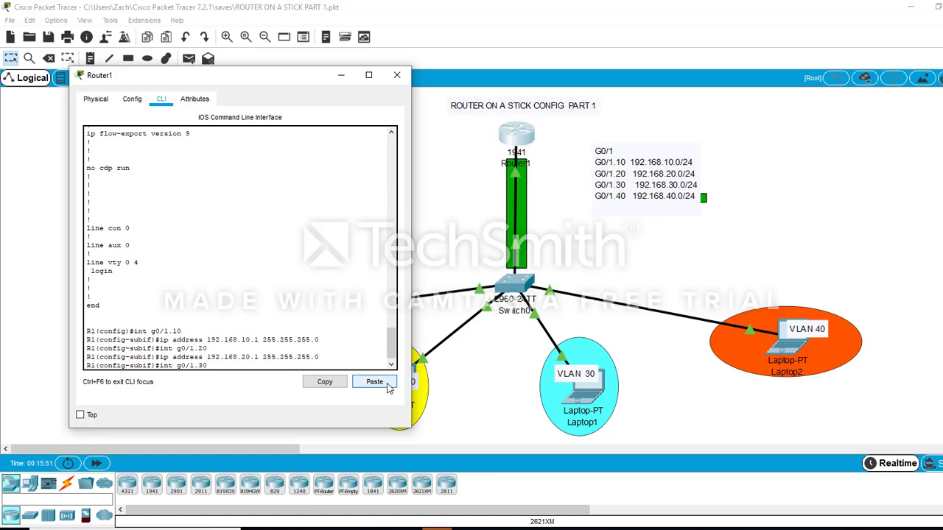
pyautogui.press('Return')
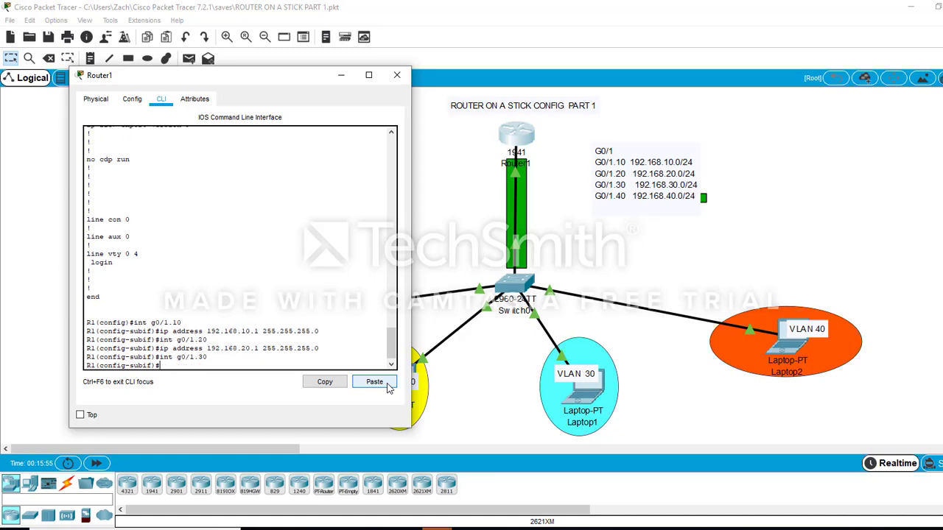
pyautogui.press('Up')
pyautogui.press('Up')
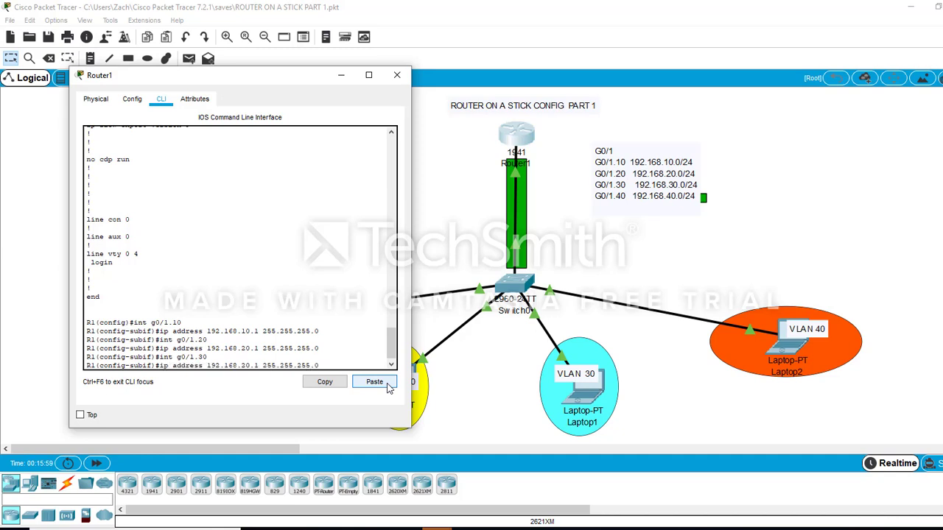
pyautogui.press('Down')
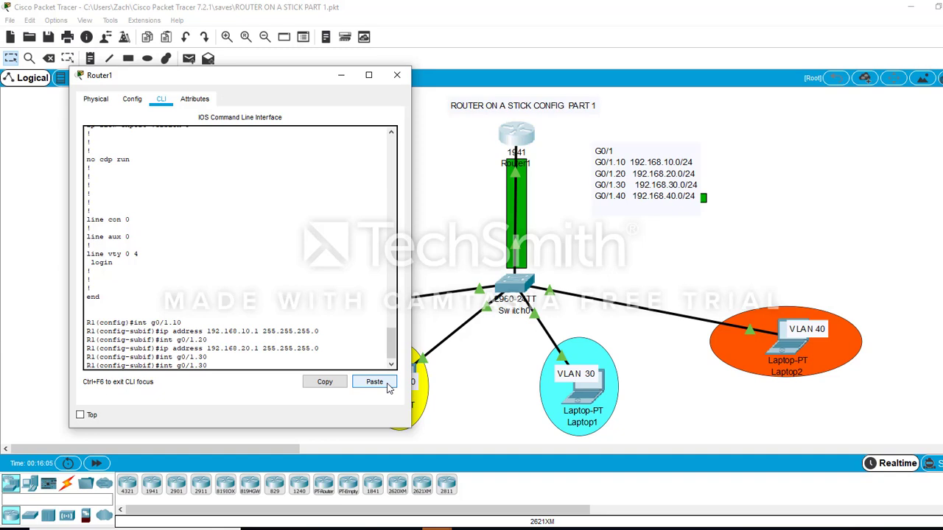
pyautogui.press('Up')
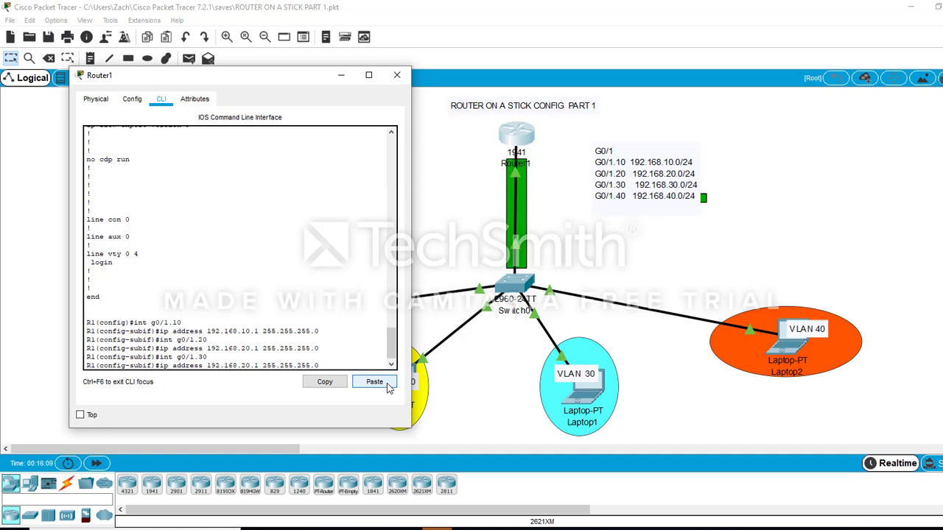
pyautogui.press('Left')
pyautogui.press('Left')
pyautogui.press('BackSpace')
pyautogui.write('3')
pyautogui.press('Return')
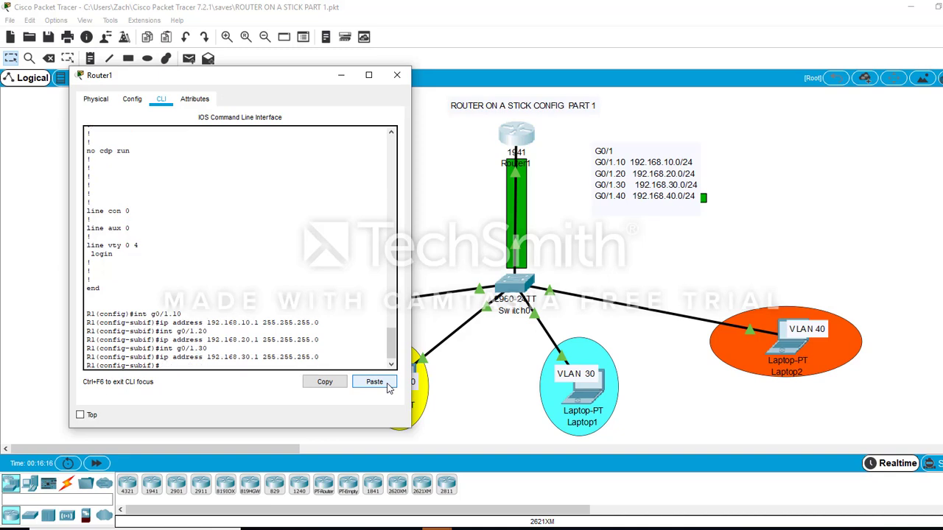
# Step: Switch to subinterface g0/1.40 and assign it IP address 192.168.40.1 with subnet mask 255.255.255.0
pyautogui.press('Up')
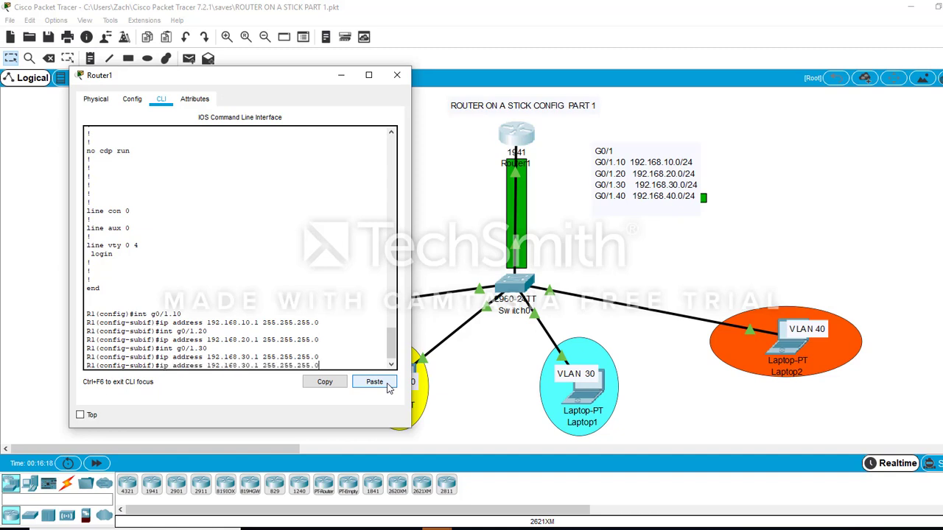
pyautogui.press('Up')
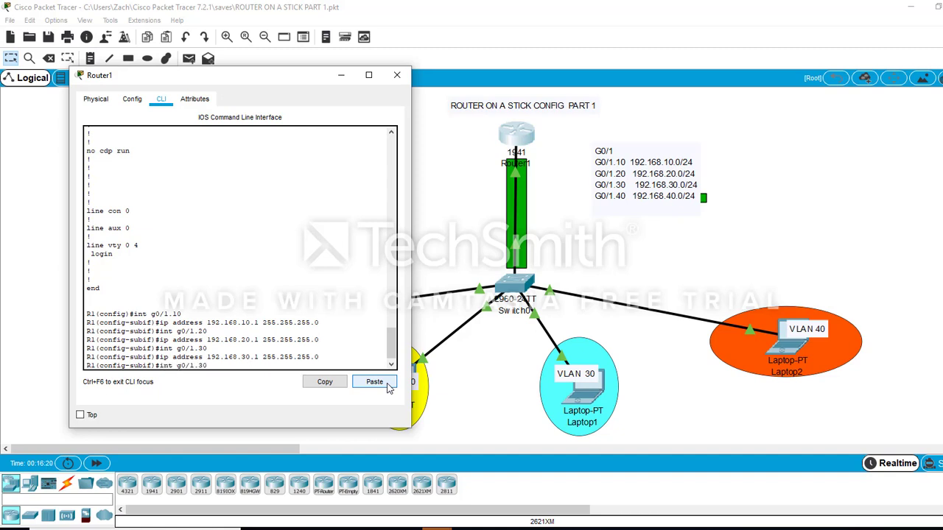
pyautogui.press('Left')
pyautogui.write('4')
pyautogui.press('Delete')
pyautogui.press('BackSpace')
pyautogui.write('4')
pyautogui.press('Return')
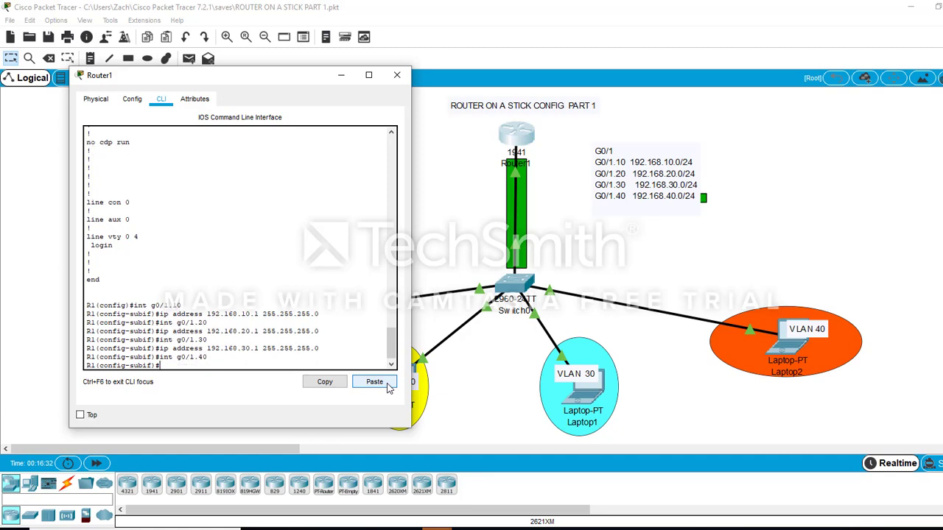
pyautogui.press('Up')
pyautogui.press('Up')
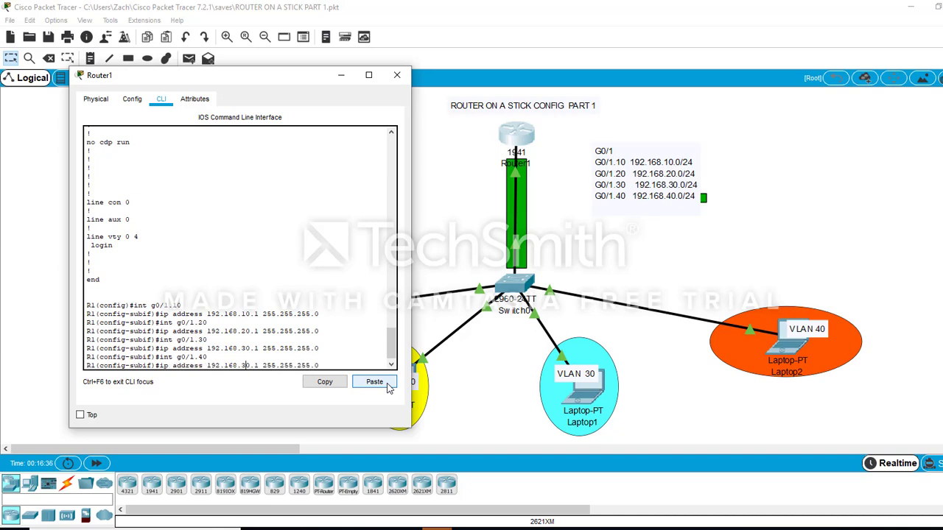
pyautogui.press('BackSpace')
pyautogui.write('4')
pyautogui.press('Return')
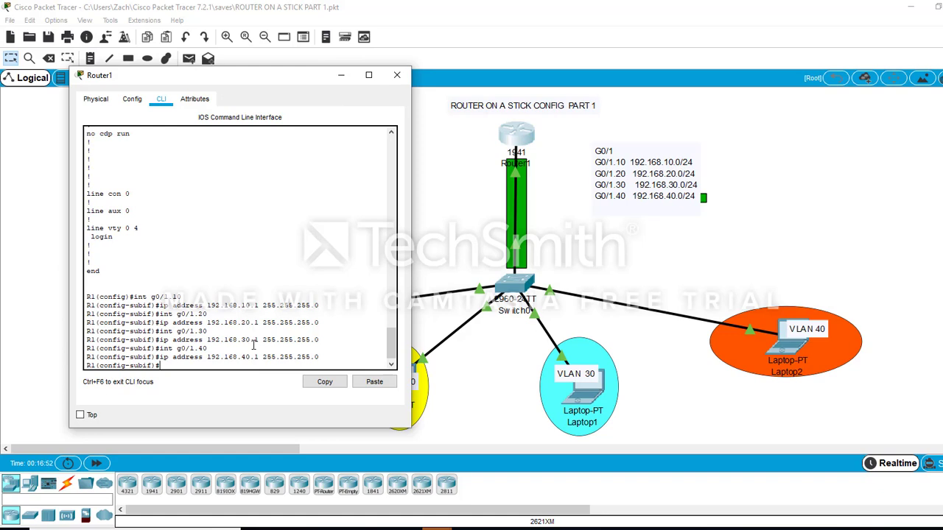
# Step: Leave configuration mode on the router and display its running configuration with show run
pyautogui.hotkey('ctrl', 'z')
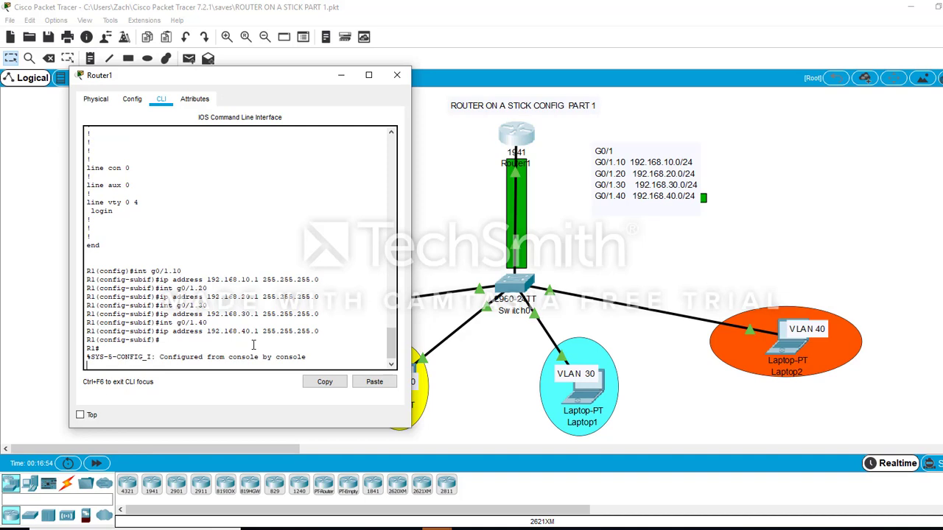
pyautogui.press('Return')
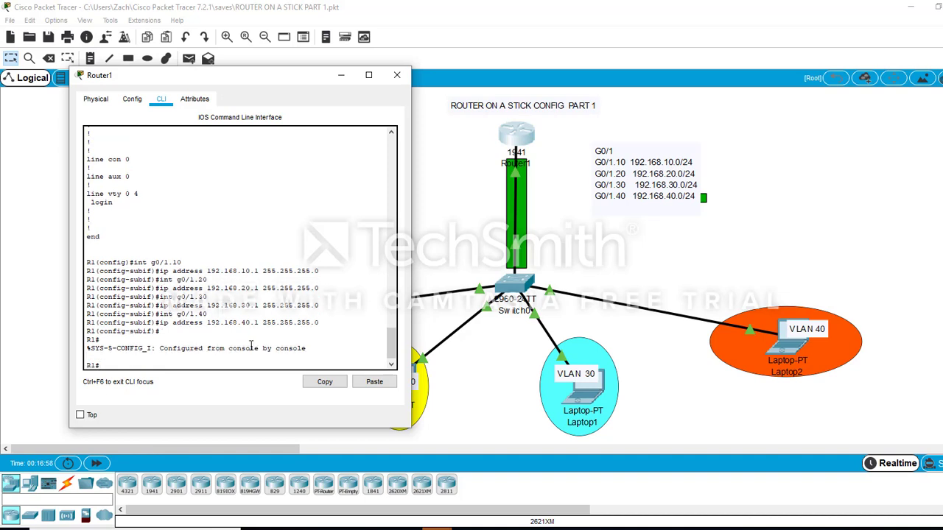
pyautogui.write('d')
pyautogui.press('BackSpace')
pyautogui.write('show r')
pyautogui.write('o')
pyautogui.write('u')
pyautogui.write('n')
pyautogui.press('Return')
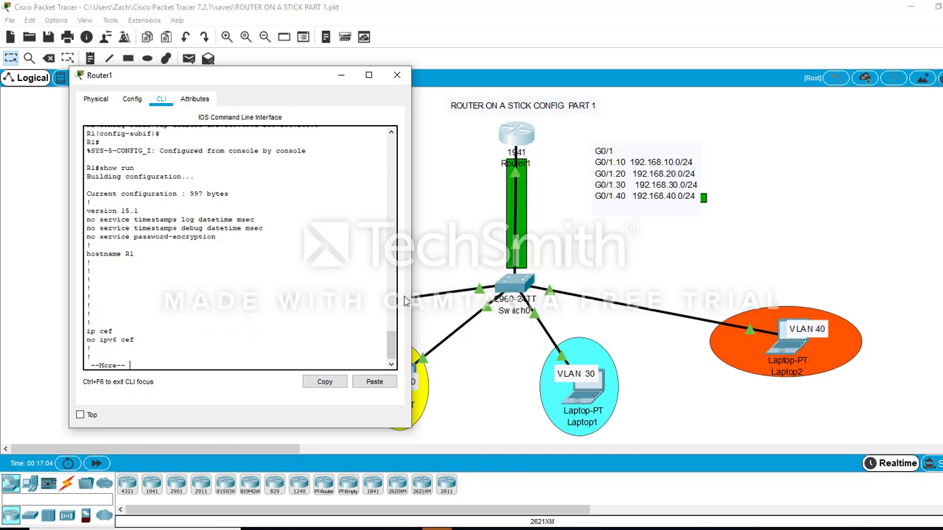
# Step: Advance through the running configuration to check the encapsulation and IP address of each GigabitEthernet0/1 subinterface
pyautogui.press('Return')
pyautogui.press('Return')
pyautogui.press('Return')
pyautogui.press('Return')
pyautogui.press('Return')
pyautogui.press('Return')
pyautogui.press('Return')
pyautogui.press('Return')
pyautogui.press('Return')
pyautogui.press('Return')
pyautogui.press('Return')
pyautogui.press('Return')
pyautogui.press('Return')
pyautogui.press('Return')
pyautogui.press('Return')
pyautogui.press('Return')
pyautogui.press('Return')
pyautogui.press('Return')
pyautogui.press('Return')
pyautogui.press('Return')
pyautogui.press('Return')
pyautogui.press('Return')
pyautogui.press('Return')
pyautogui.press('Return')
pyautogui.press('Return')
pyautogui.press('Return')
pyautogui.press('Return')
pyautogui.press('Return')
pyautogui.press('Return')
pyautogui.press('Return')
pyautogui.press('Return')
pyautogui.press('Return')
pyautogui.press('Return')
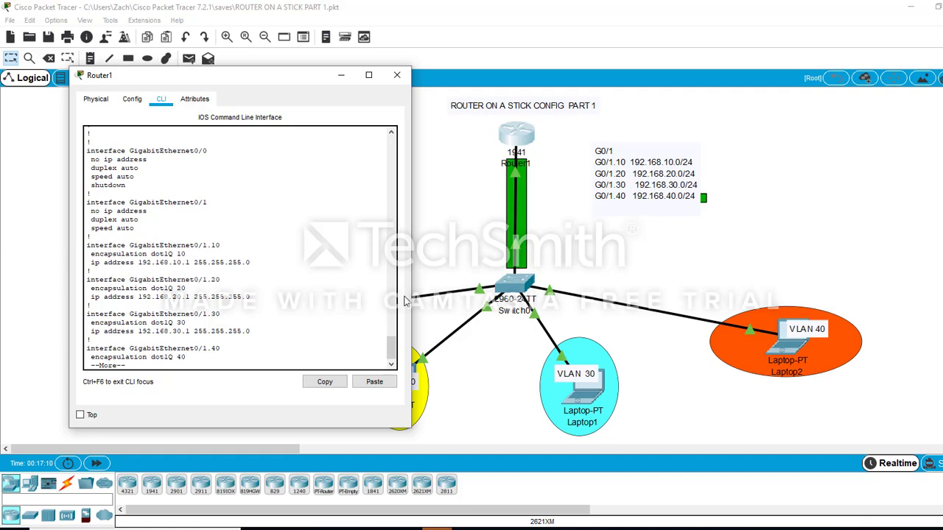
pyautogui.press('Return')
pyautogui.press('Return')
pyautogui.press('Return')
pyautogui.press('Return')
pyautogui.press('Return')
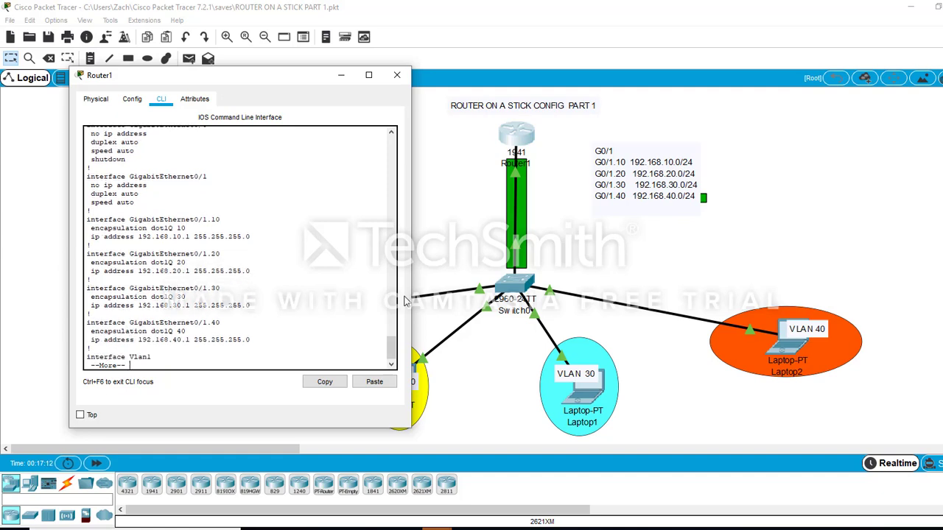
pyautogui.press('Return')
pyautogui.press('Return')
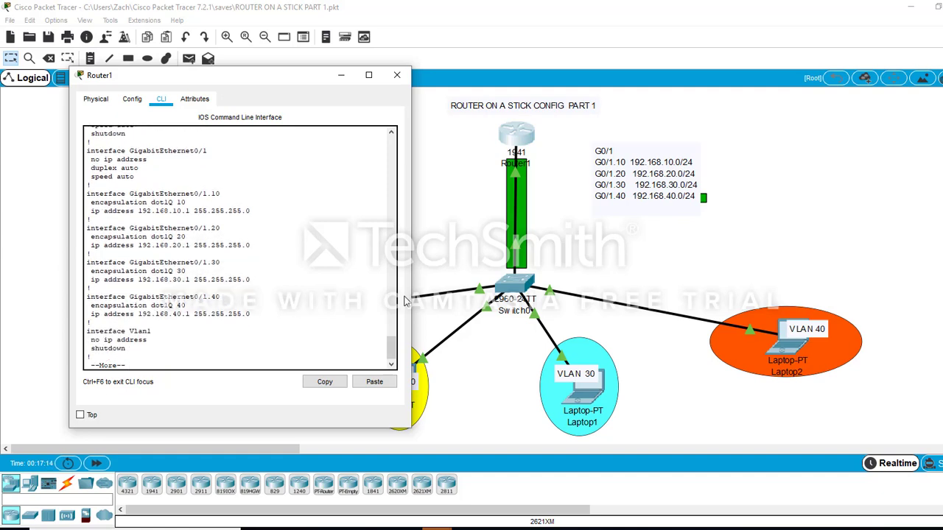
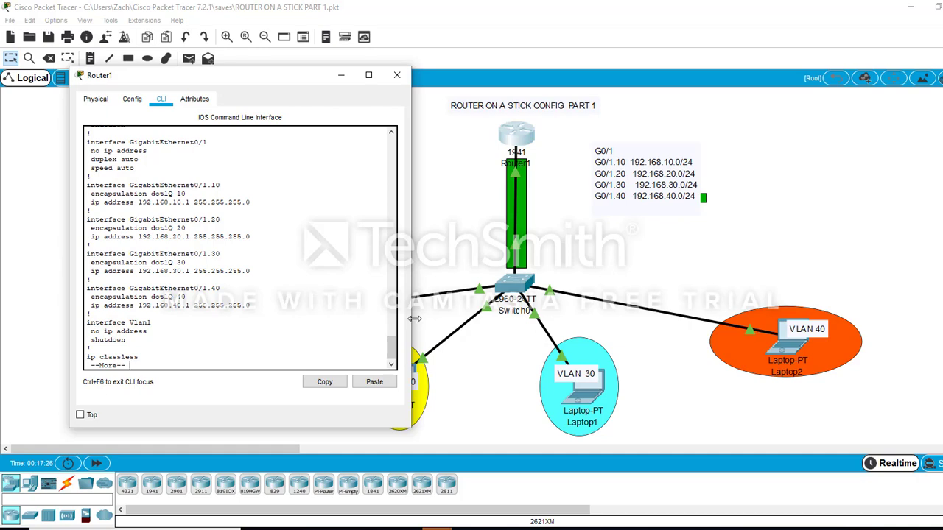
# Step: Put the router window away, open Switch0's command line and enter privileged EXEC mode
pyautogui.click(337, 79)
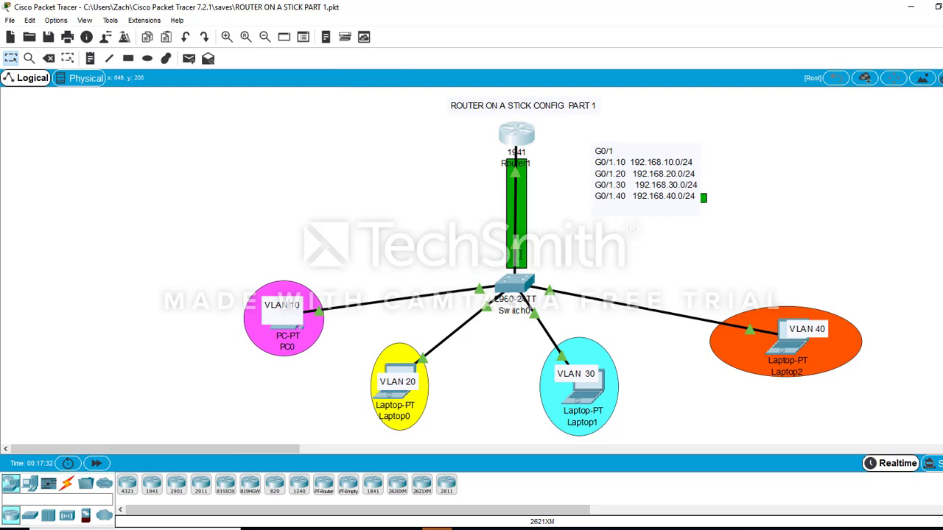
pyautogui.click(511, 284)
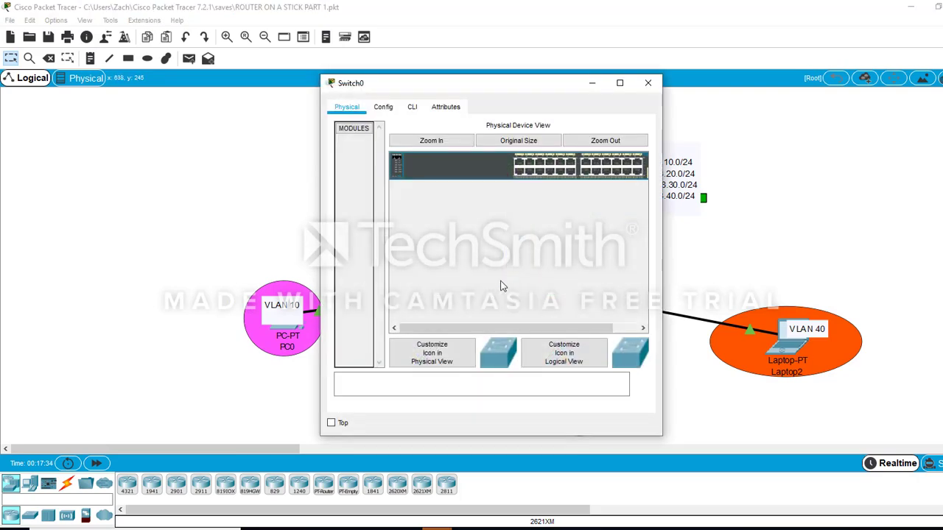
pyautogui.click(413, 108)
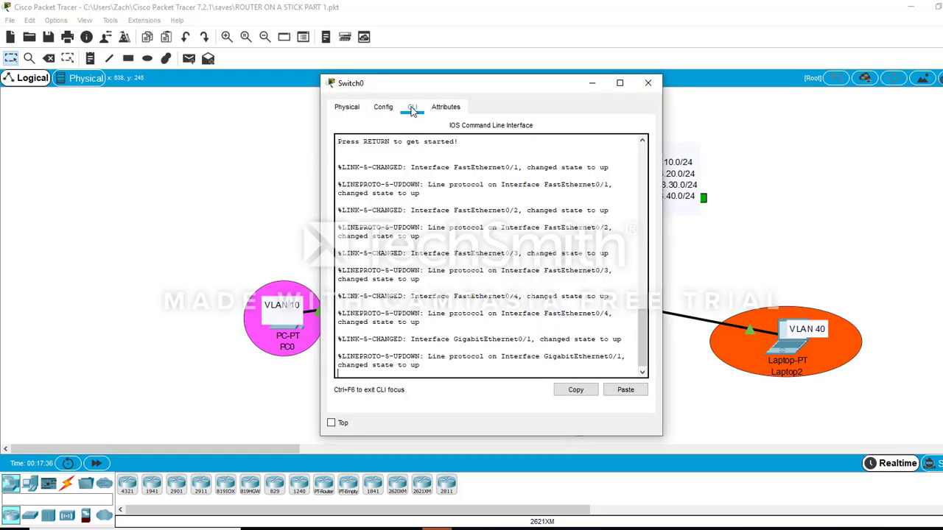
pyautogui.press('Return')
pyautogui.press('Return')
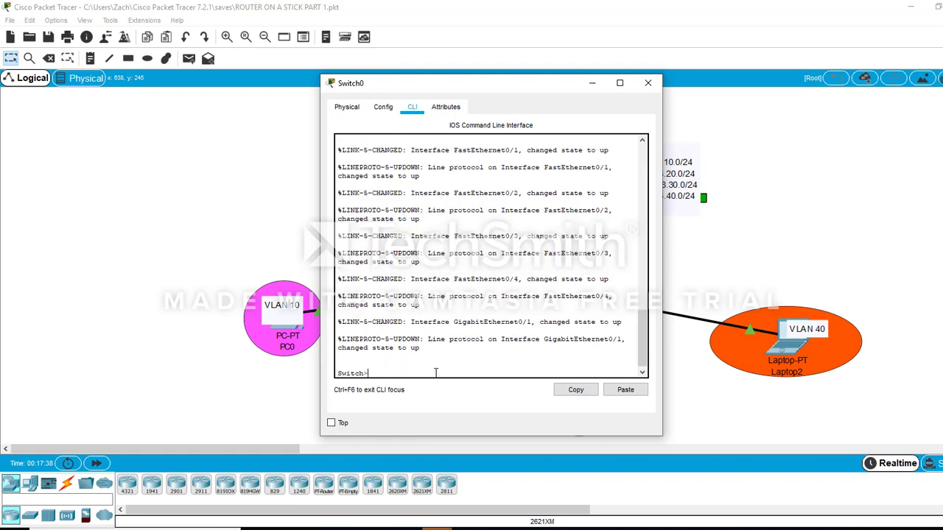
pyautogui.write('en')
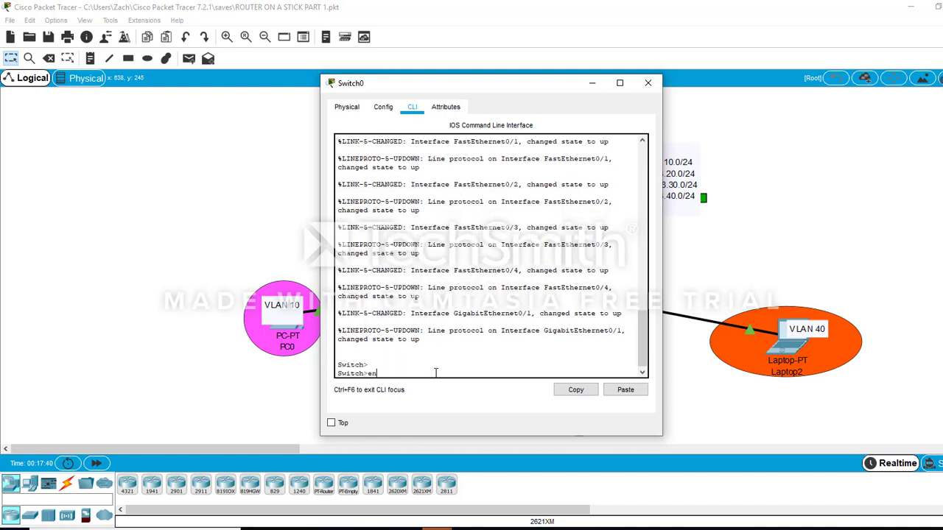
pyautogui.press('Return')
pyautogui.press('Return')
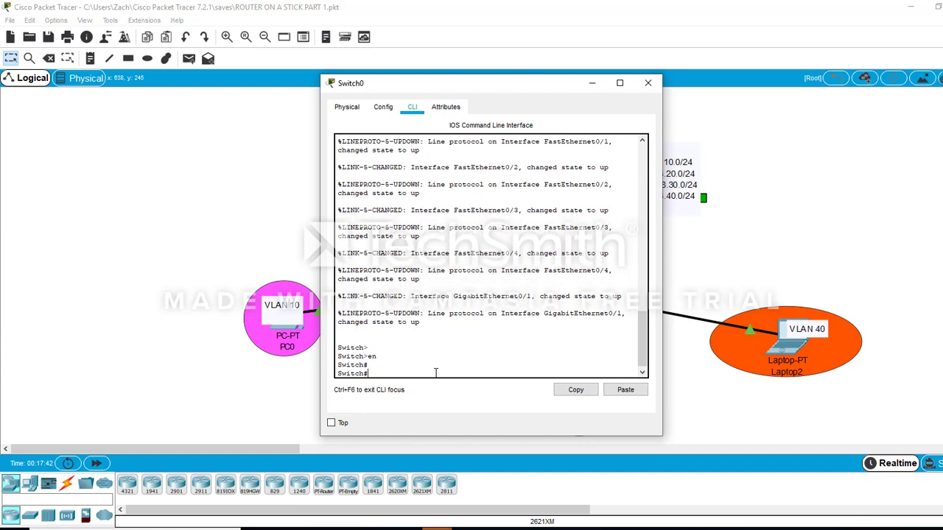
# Step: Enter global configuration mode on the switch and set its hostname to S1
pyautogui.write('conf t')
pyautogui.press('Return')
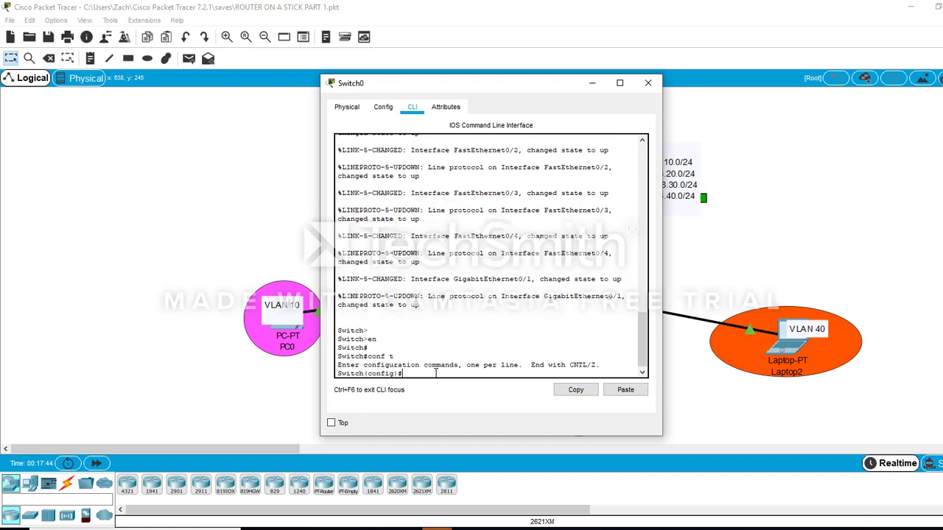
pyautogui.write('hostname S1')
pyautogui.press('Return')
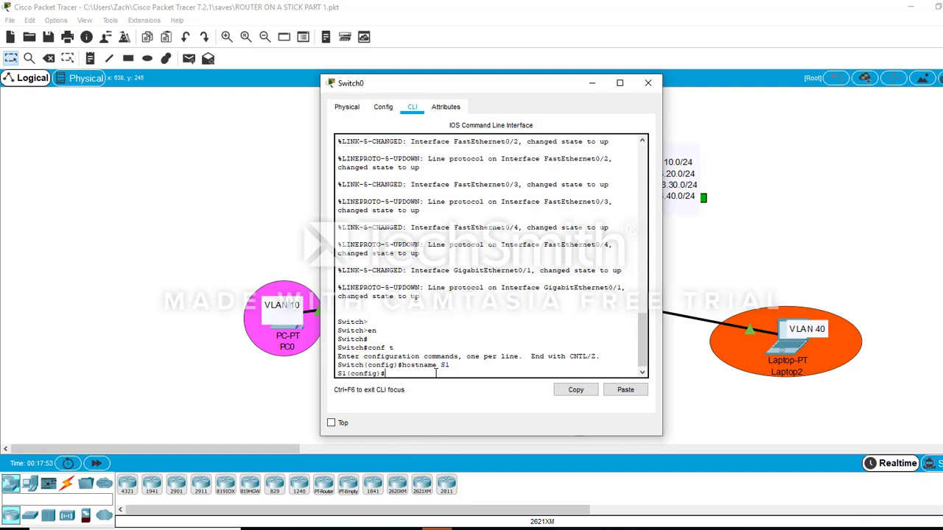
# Step: Create VLAN 10 on the switch and name it FINANCE
pyautogui.write('VLAN 10')
pyautogui.press('Return')
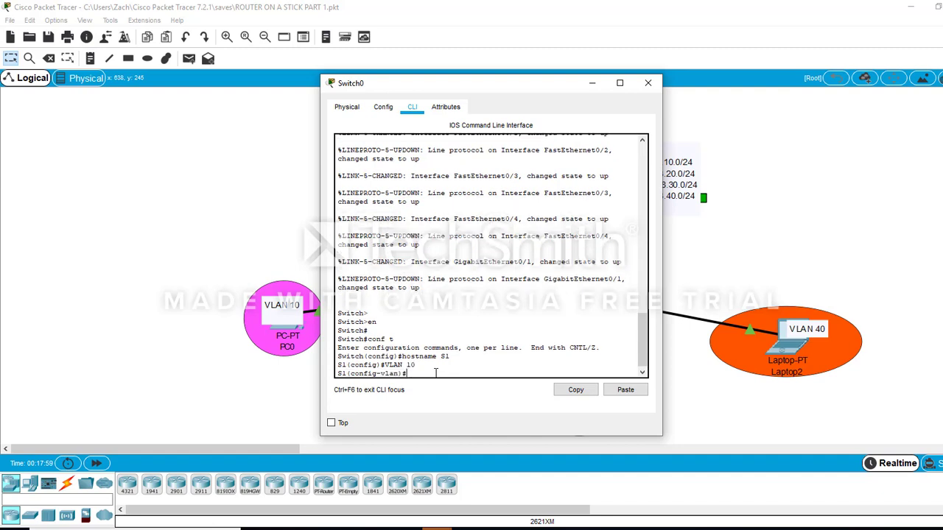
pyautogui.write('NAME FINANCE')
pyautogui.press('Return')
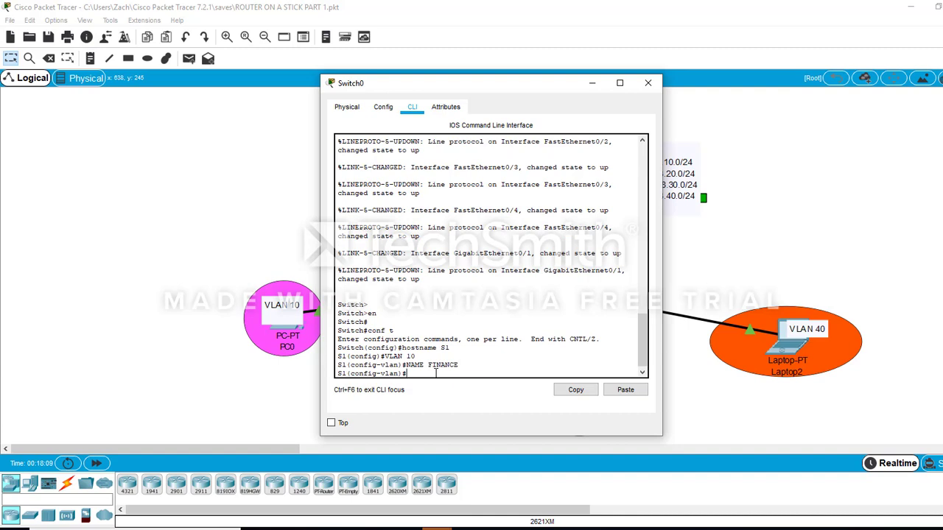
# Step: Create VLAN 20 on the switch and name it MARKETING
pyautogui.write('VLAN 20')
pyautogui.press('Return')
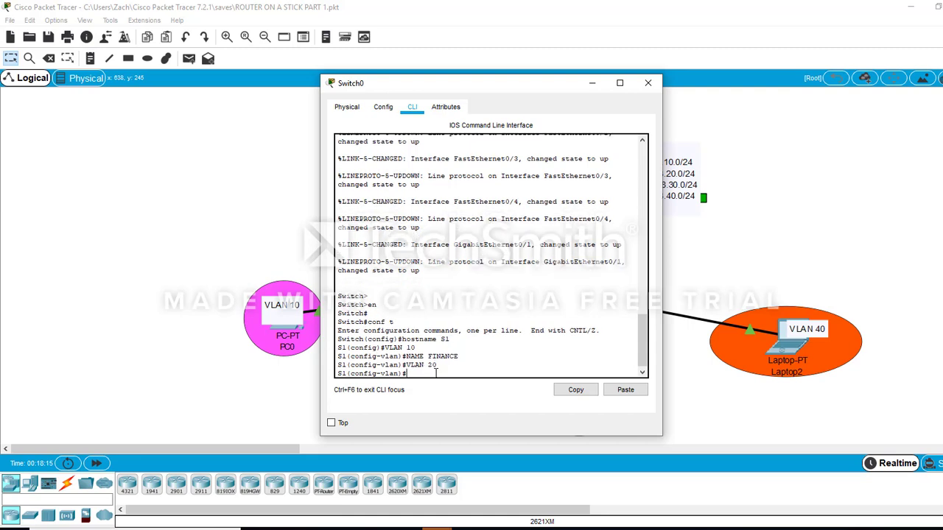
pyautogui.write('MARKETING')
pyautogui.press('Return')
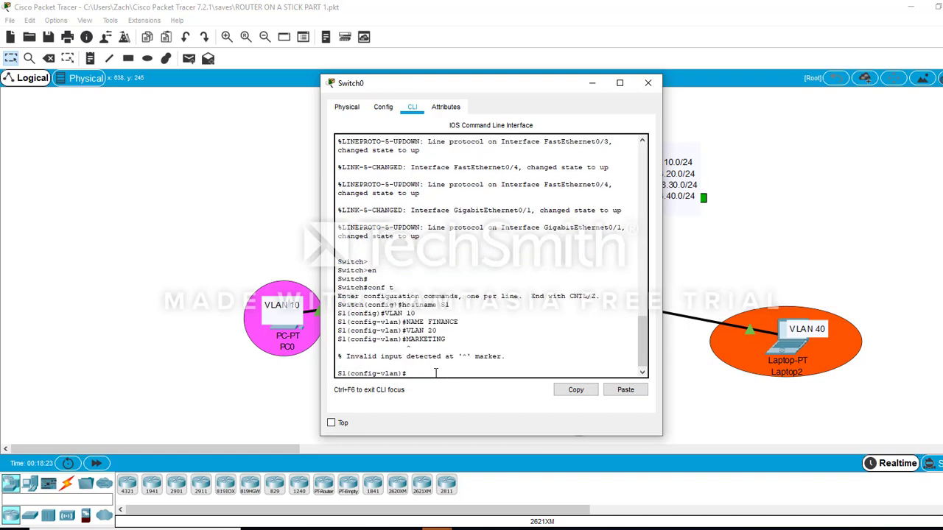
pyautogui.press('Up')
pyautogui.press('Home')
pyautogui.write('NAME')
pyautogui.press('Return')
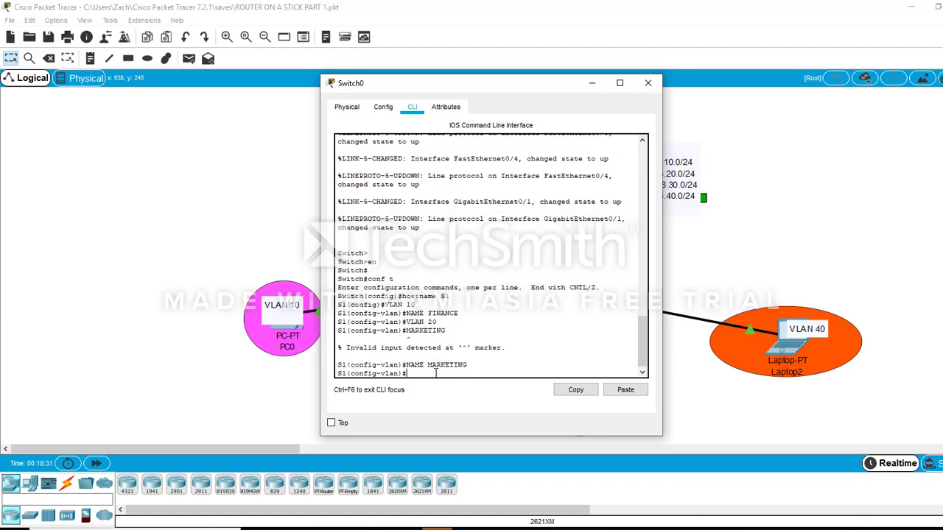
# Step: Create VLAN 30 on the switch and name it PURCHASING
pyautogui.write('N')
pyautogui.press('BackSpace')
pyautogui.write('VLAN 30')
pyautogui.press('Return')
pyautogui.press('Up')
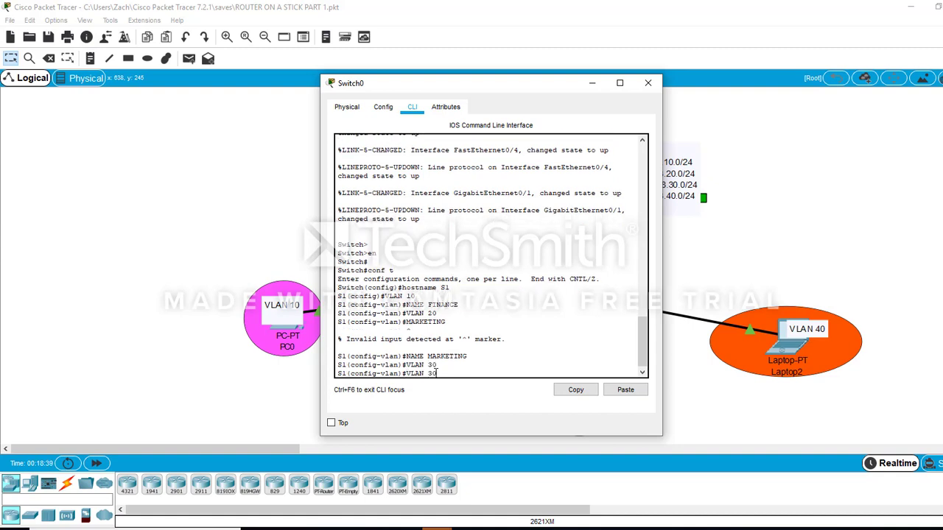
pyautogui.press('Up')
pyautogui.press('BackSpace')
pyautogui.press('BackSpace')
pyautogui.press('BackSpace')
pyautogui.press('BackSpace')
pyautogui.press('BackSpace')
pyautogui.press('BackSpace')
pyautogui.press('BackSpace')
pyautogui.press('BackSpace')
pyautogui.press('BackSpace')
pyautogui.press('BackSpace')
pyautogui.write('PURCHASING')
pyautogui.press('Return')
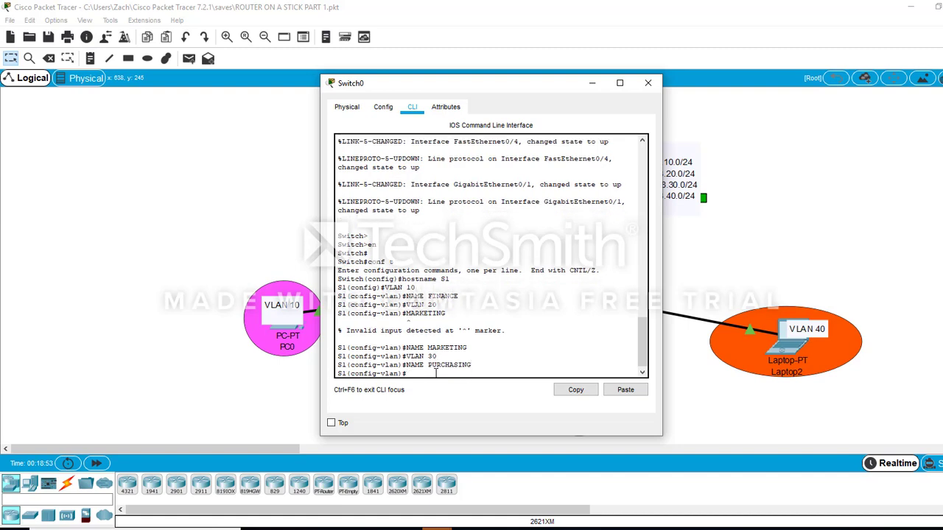
# Step: Create VLAN 40 on the switch, name it IT, and leave VLAN configuration mode
pyautogui.write('VLAN 40')
pyautogui.press('Return')
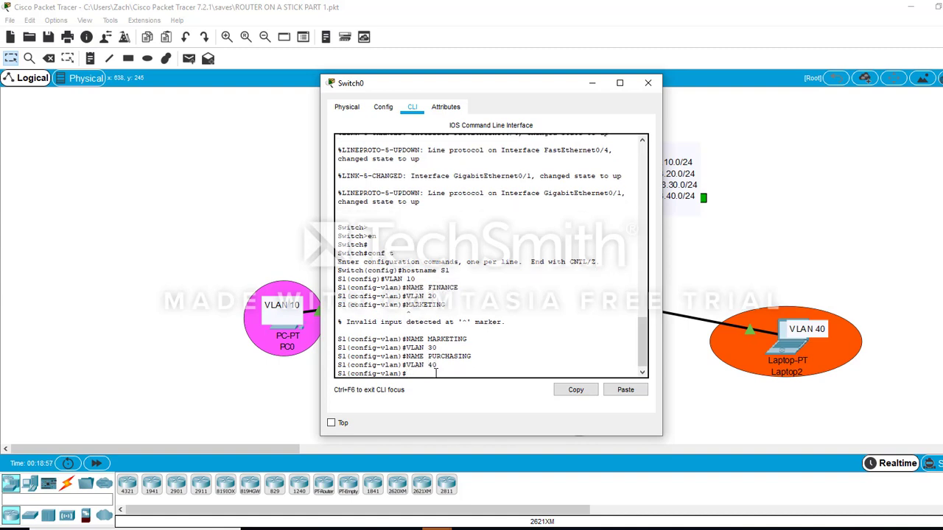
pyautogui.write('NAME IT')
pyautogui.press('Return')
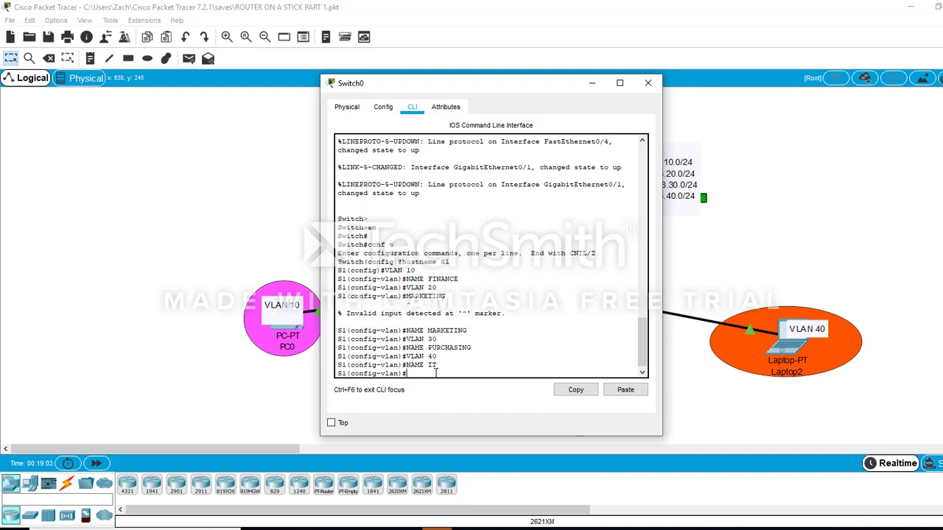
pyautogui.write('EXIT')
pyautogui.press('Return')
# Step: Display the switch's VLAN table from global configuration mode with DO SHOW VLAN and page through to its end
pyautogui.write('SHOW')
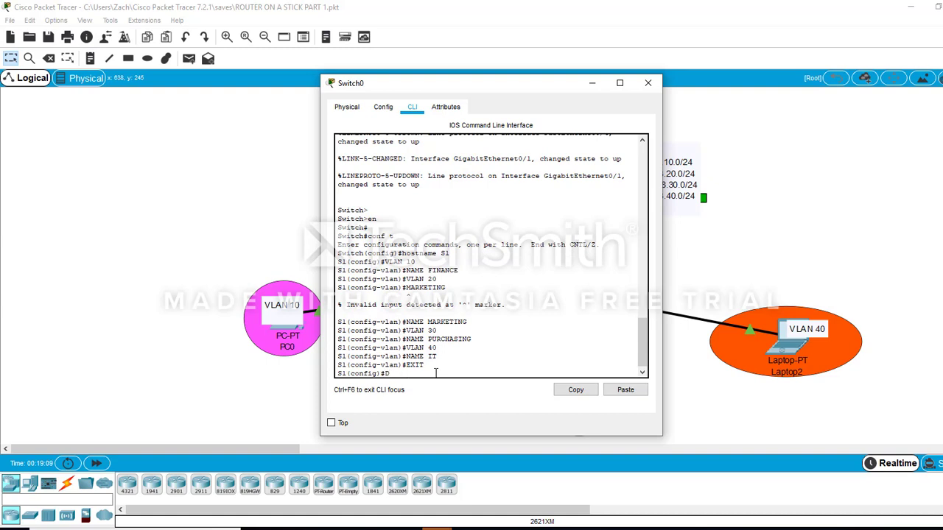
pyautogui.write('OW VLAN')
pyautogui.press('Return')
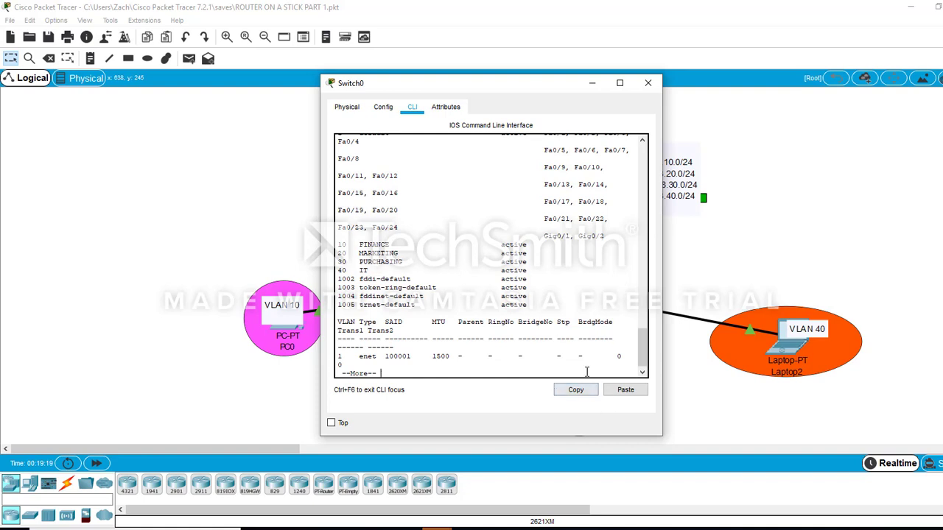
pyautogui.moveTo(646, 360); pyautogui.dragTo(646, 371)
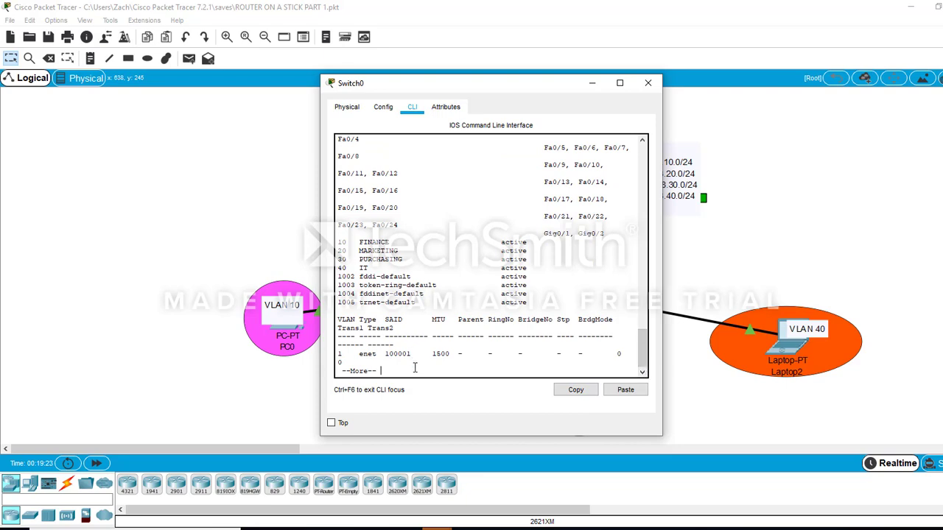
pyautogui.press('Return')
pyautogui.press('Return')
pyautogui.press('Return')
pyautogui.press('Return')
pyautogui.press('Return')
pyautogui.press('Return')
pyautogui.press('Return')
pyautogui.press('Return')
pyautogui.press('Return')
pyautogui.press('Return')
pyautogui.press('Return')
pyautogui.press('Return')
pyautogui.press('Return')
pyautogui.press('Return')
pyautogui.press('Return')
pyautogui.press('Return')
pyautogui.press('Return')
pyautogui.press('Return')
pyautogui.press('Return')
pyautogui.press('Return')
pyautogui.press('Return')
pyautogui.press('Return')
pyautogui.press('Return')
pyautogui.press('Return')
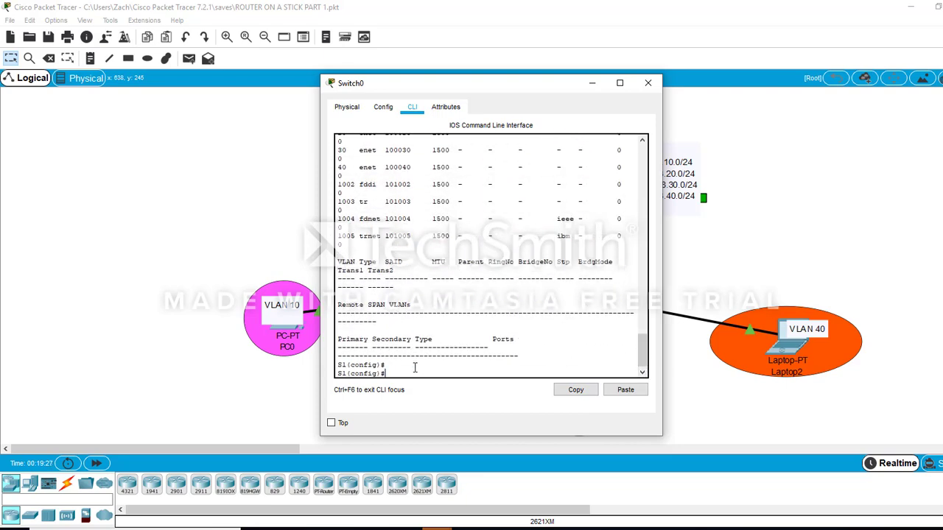
pyautogui.write('IN')
pyautogui.press('BackSpace')
pyautogui.press('BackSpace')
pyautogui.write('W')
pyautogui.press('BackSpace')
pyautogui.press('BackSpace')
pyautogui.write('switchport mode')
pyautogui.press('BackSpace')
pyautogui.press('BackSpace')
pyautogui.press('BackSpace')
pyautogui.press('BackSpace')
pyautogui.press('BackSpace')
pyautogui.press('BackSpace')
pyautogui.press('BackSpace')
pyautogui.press('BackSpace')
pyautogui.press('BackSpace')
pyautogui.press('BackSpace')
pyautogui.press('BackSpace')
pyautogui.press('BackSpace')
pyautogui.press('BackSpace')
pyautogui.press('BackSpace')
# Step: Set the switch interface range f0/1 - 4 to switchport mode access and return to global configuration mode
pyautogui.write('int')
pyautogui.write(' f0/')
pyautogui.press('BackSpace')
pyautogui.press('BackSpace')
pyautogui.press('BackSpace')
pyautogui.press('BackSpace')
pyautogui.press('BackSpace')
pyautogui.write('range f0/1 - 4')
pyautogui.press('Return')
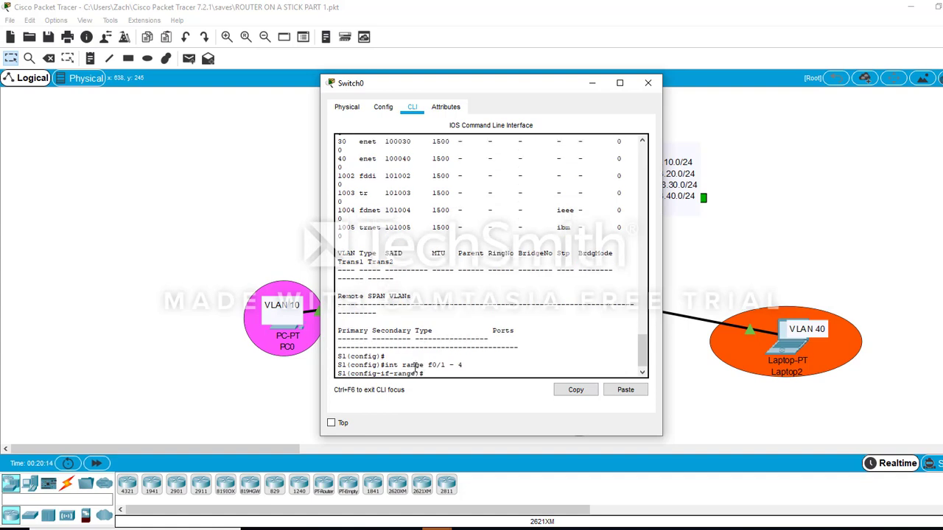
pyautogui.write('switchport mode access')
pyautogui.press('Return')
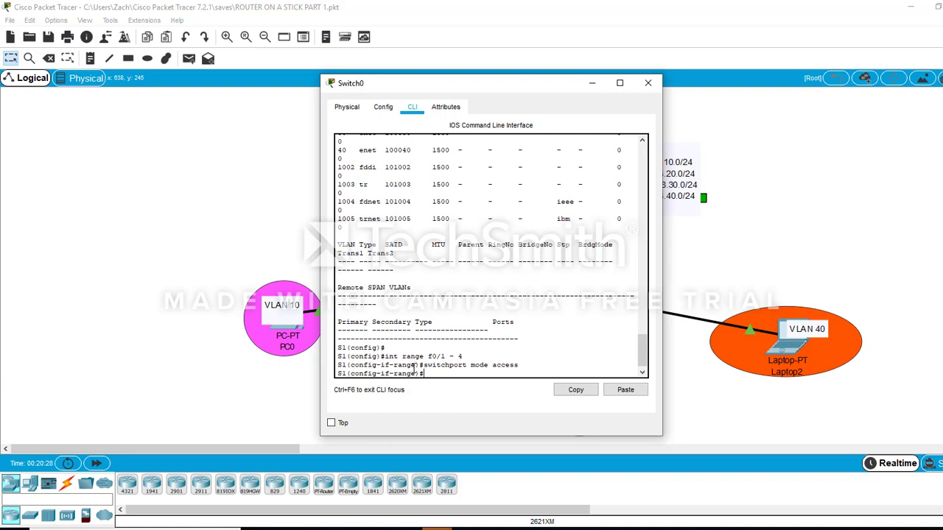
pyautogui.write('exit')
pyautogui.press('Return')
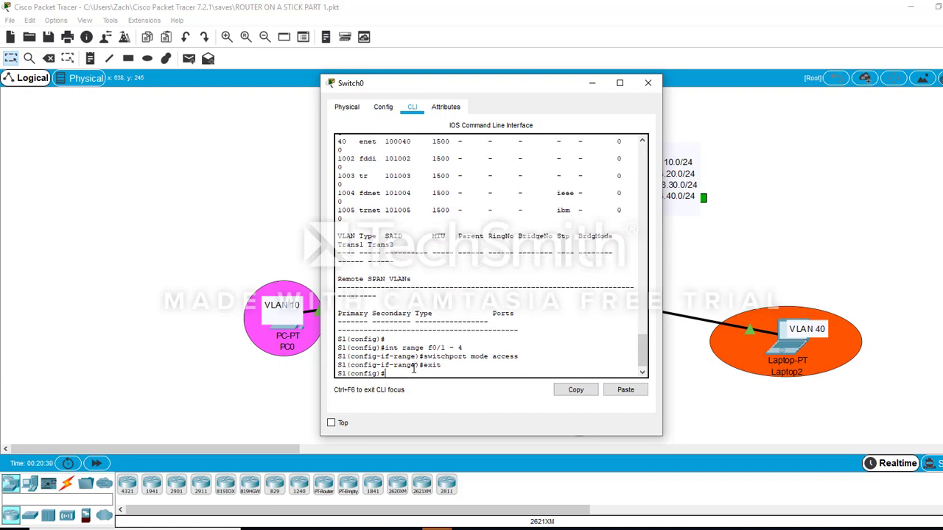
# Step: Assign switch interface f0/1 to access VLAN 10
pyautogui.write('int f0/1')
pyautogui.press('Return')
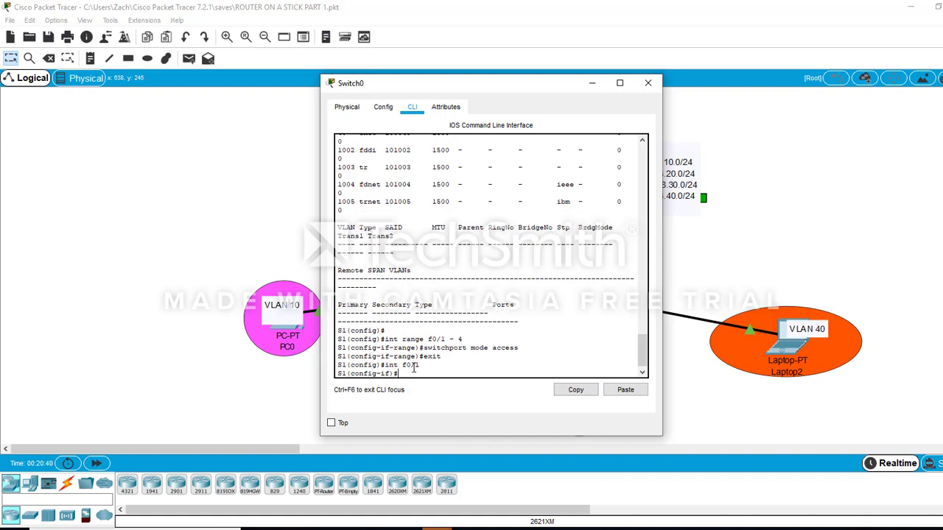
pyautogui.press('Up')
pyautogui.press('Up')
pyautogui.press('Up')
pyautogui.press('Left')
pyautogui.press('Left')
pyautogui.press('Left')
pyautogui.press('Left')
pyautogui.press('Left')
pyautogui.press('Left')
pyautogui.press('BackSpace')
pyautogui.press('BackSpace')
pyautogui.press('BackSpace')
pyautogui.press('BackSpace')
pyautogui.press('BackSpace')
pyautogui.write('vlan 10')
pyautogui.press('Return')
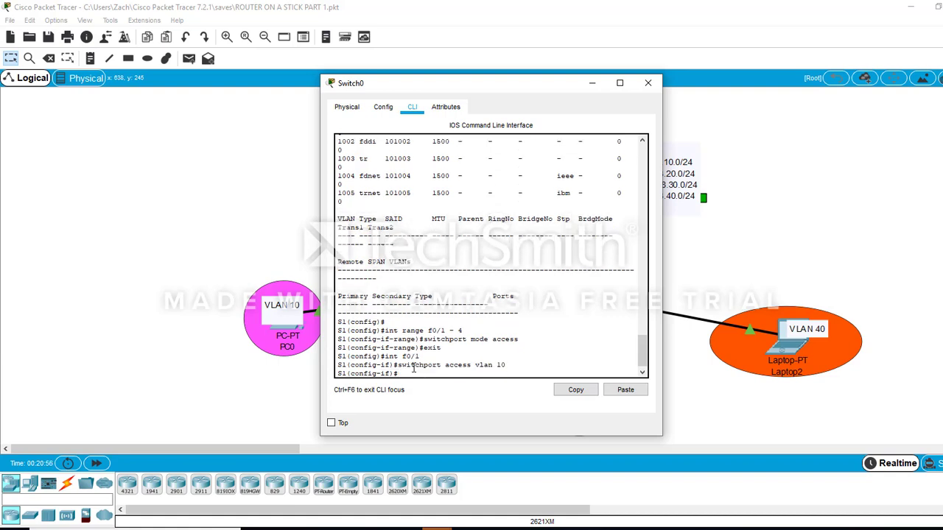
# Step: Assign switch interface f0/2 to access VLAN 20
pyautogui.press('Up')
pyautogui.press('Up')
pyautogui.press('BackSpace')
pyautogui.write('2')
pyautogui.press('Return')
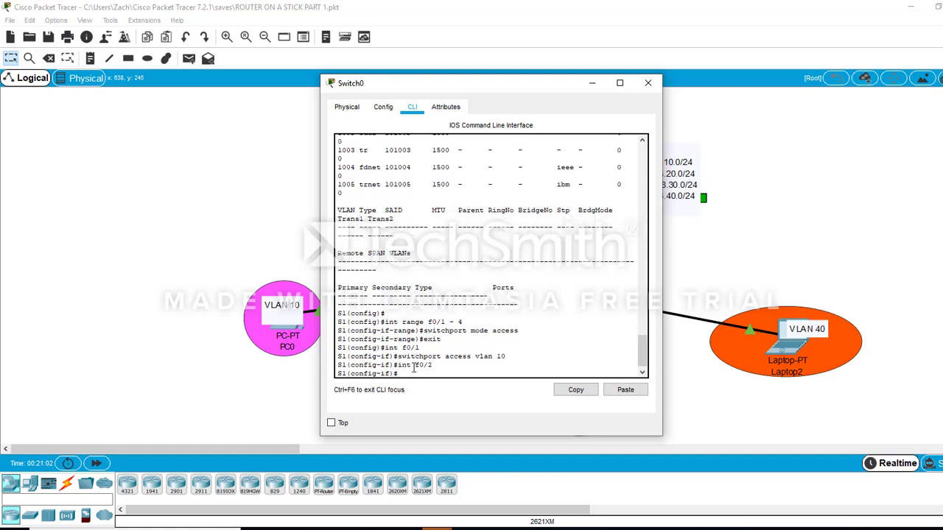
pyautogui.press('Up')
pyautogui.press('Up')
pyautogui.press('BackSpace')
pyautogui.press('BackSpace')
pyautogui.write('20')
pyautogui.press('Return')
# Step: Assign switch interface f0/3 to access VLAN 30
pyautogui.press('Up')
pyautogui.press('Up')
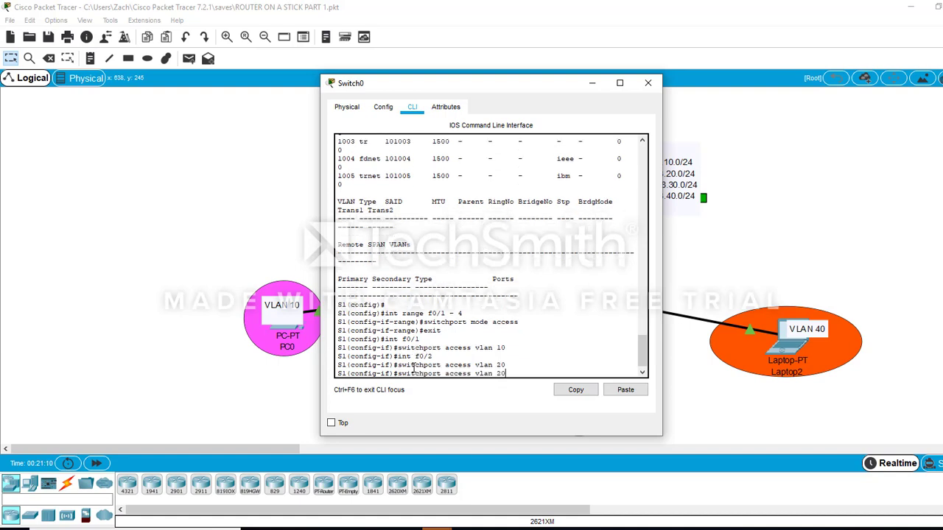
pyautogui.press('BackSpace')
pyautogui.write('3')
pyautogui.press('Return')
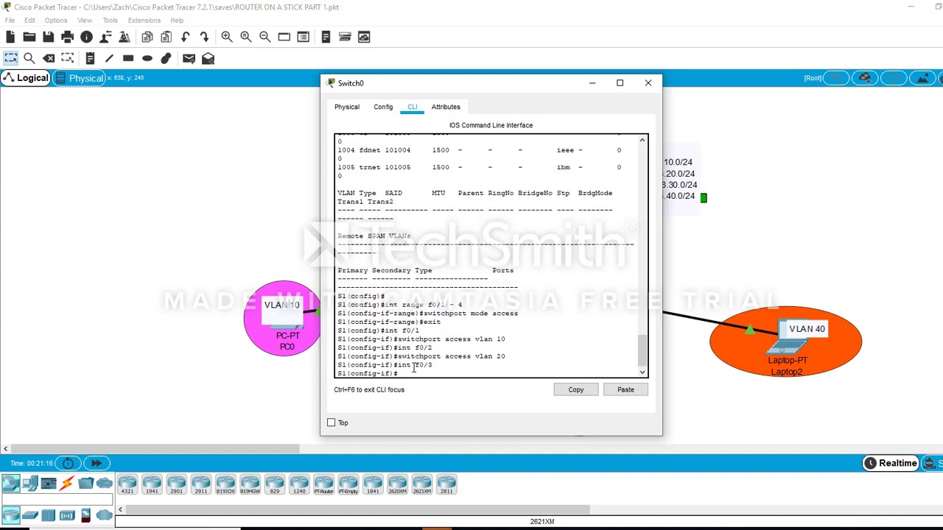
pyautogui.press('Up')
pyautogui.press('Up')
pyautogui.press('BackSpace')
pyautogui.write('30')
pyautogui.press('Return')
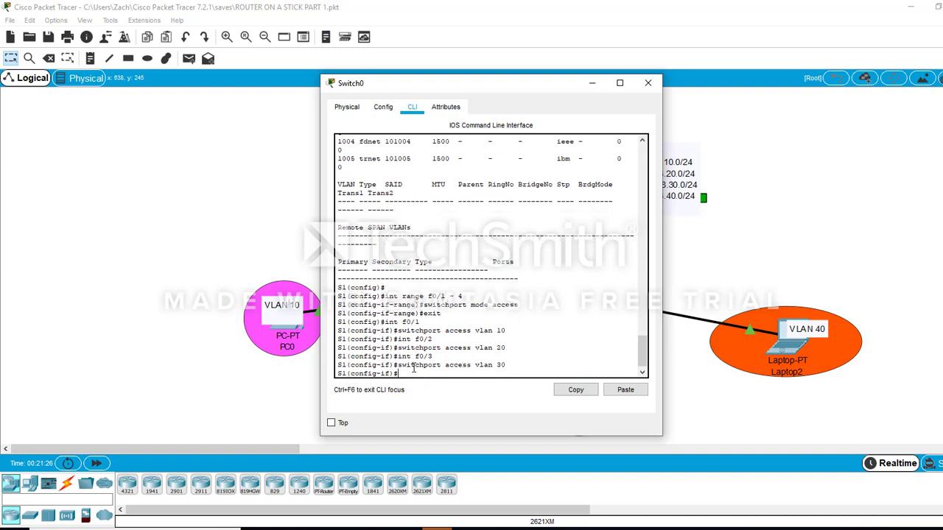
# Step: Assign switch interface f0/4 to access VLAN 40 and return to global configuration mode
pyautogui.press('Up')
pyautogui.press('Up')
pyautogui.press('BackSpace')
pyautogui.write('4')
pyautogui.press('Return')
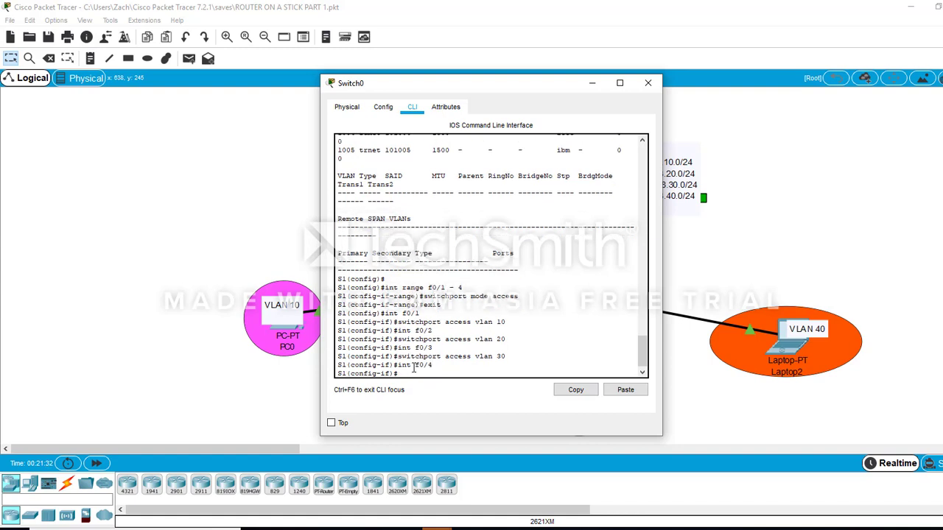
pyautogui.press('Up')
pyautogui.press('Up')
pyautogui.press('BackSpace')
pyautogui.write('40')
pyautogui.press('Return')
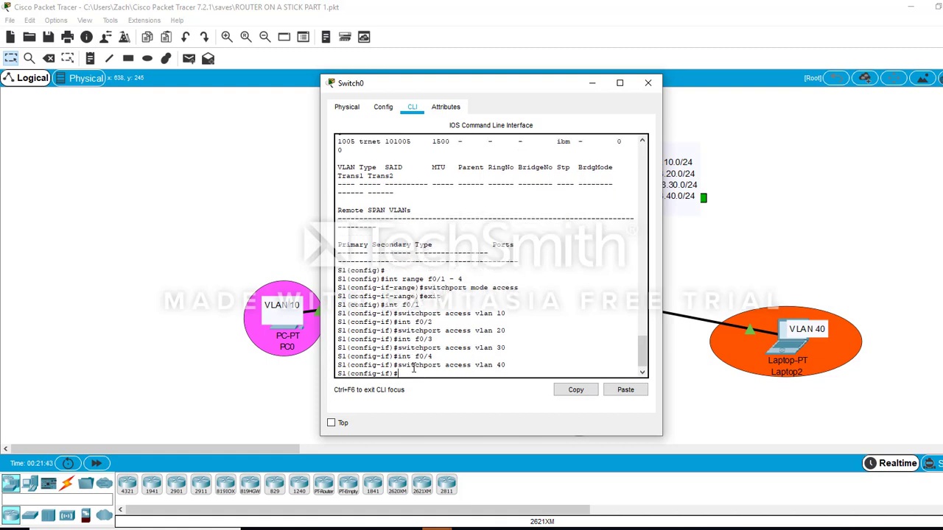
pyautogui.write('exit')
pyautogui.press('Return')
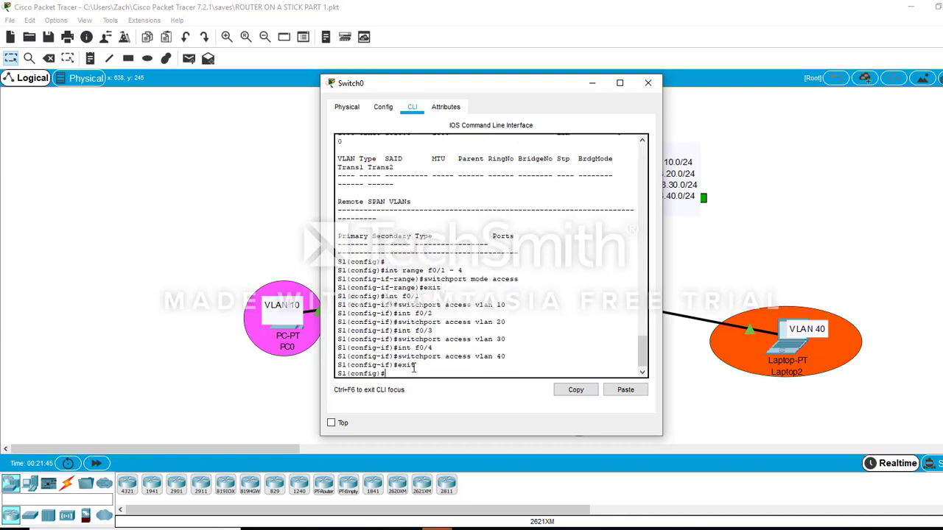
# Step: Display the switch's running configuration and examine it to the end, checking the access VLAN assignments on FastEthernet0/1 to 0/4
pyautogui.write('do show run')
pyautogui.press('Return')
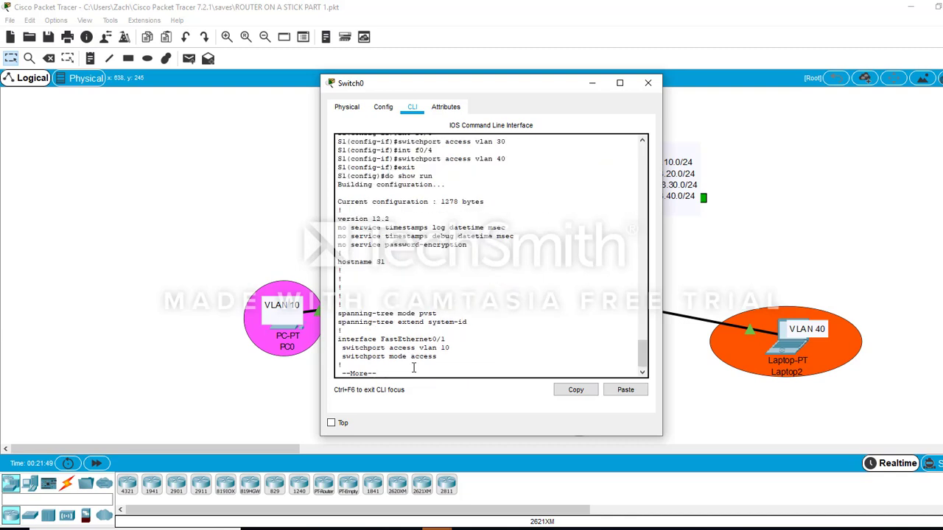
pyautogui.press('Return')
pyautogui.press('Return')
pyautogui.press('Return')
pyautogui.press('Return')
pyautogui.press('Return')
pyautogui.press('Return')
pyautogui.press('Return')
pyautogui.press('Return')
pyautogui.press('Return')
pyautogui.press('Return')
pyautogui.press('Return')
pyautogui.press('Return')
pyautogui.press('Return')
pyautogui.press('Return')
pyautogui.press('Return')
pyautogui.press('Return')
pyautogui.press('Return')
pyautogui.press('Return')
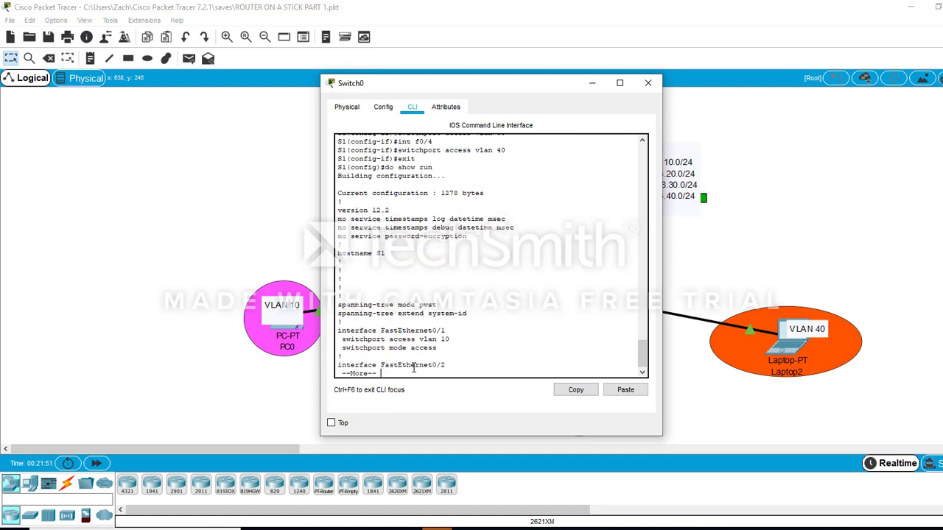
pyautogui.press('Return')
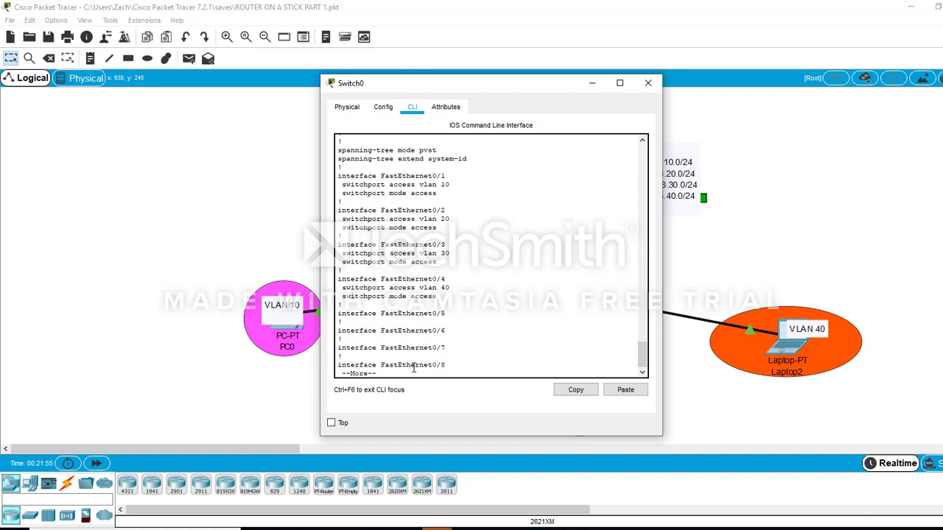
pyautogui.press('Return')
pyautogui.press('Return')
pyautogui.press('Return')
pyautogui.press('Return')
pyautogui.press('Return')
pyautogui.press('Return')
pyautogui.press('Return')
pyautogui.press('Return')
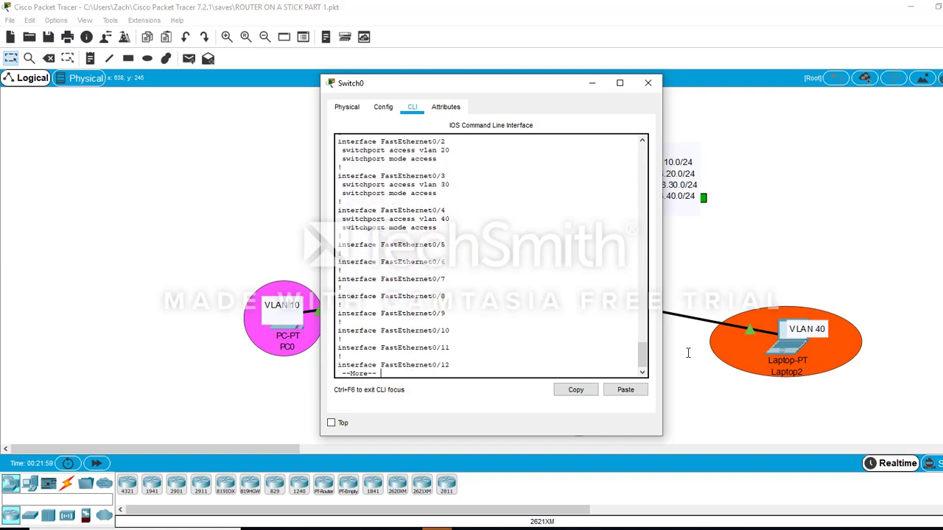
pyautogui.moveTo(641, 360)
pyautogui.mouseDown()
pyautogui.moveTo(632, 185)
pyautogui.moveTo(632, 360)
pyautogui.mouseUp()
pyautogui.scroll(-1, 632, 360)
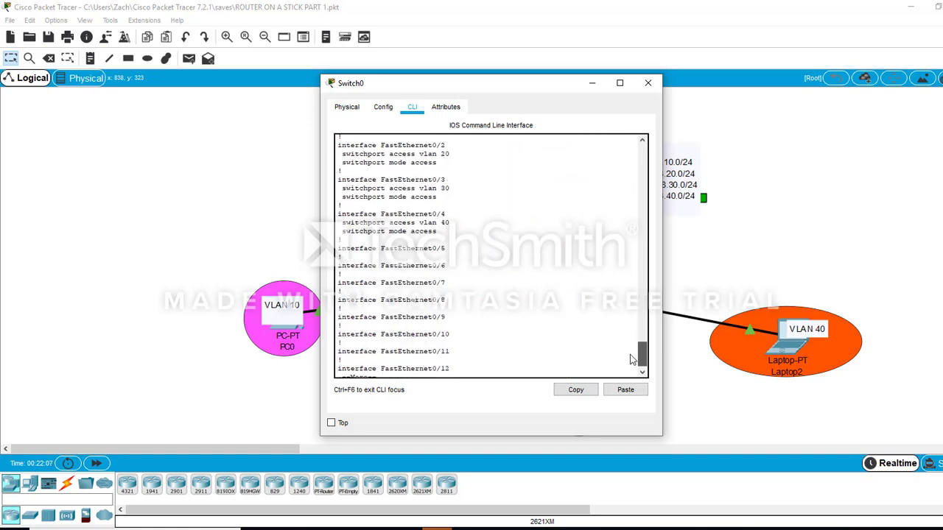
pyautogui.scroll(-1, 630, 368)
pyautogui.scroll(-1, 628, 377)
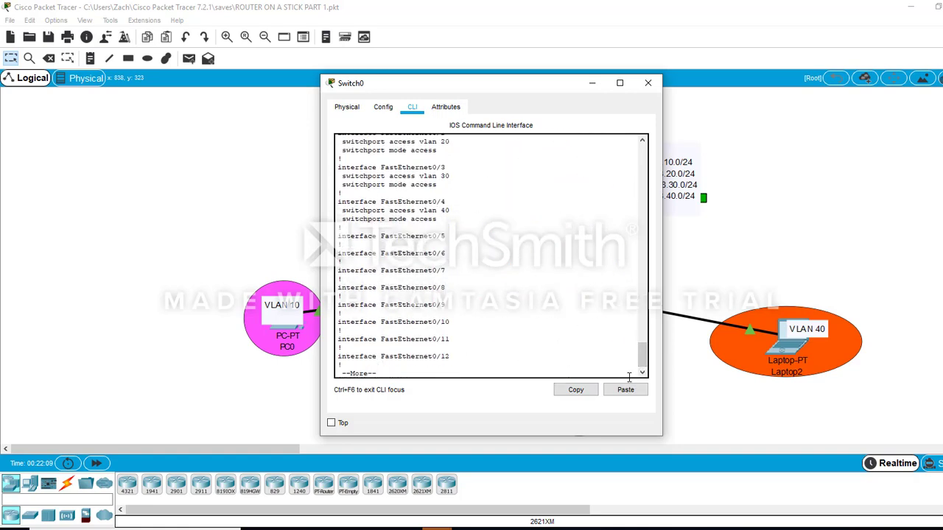
pyautogui.press('Return')
pyautogui.press('Return')
pyautogui.press('Return')
pyautogui.press('Return')
pyautogui.press('Return')
pyautogui.press('Return')
pyautogui.press('Return')
pyautogui.press('Return')
pyautogui.press('Return')
pyautogui.press('Return')
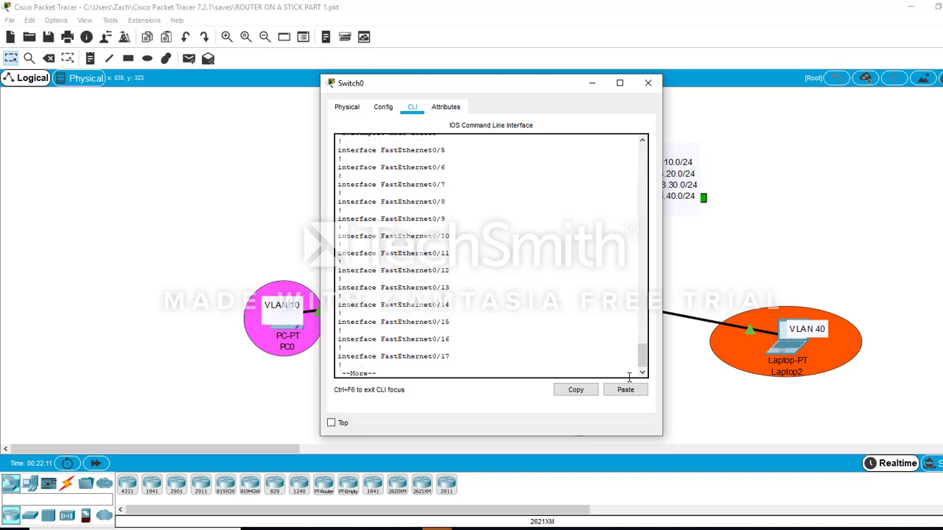
pyautogui.press('Return')
pyautogui.press('Return')
pyautogui.press('Return')
pyautogui.press('Return')
pyautogui.press('Return')
pyautogui.press('Return')
pyautogui.press('Return')
pyautogui.press('Return')
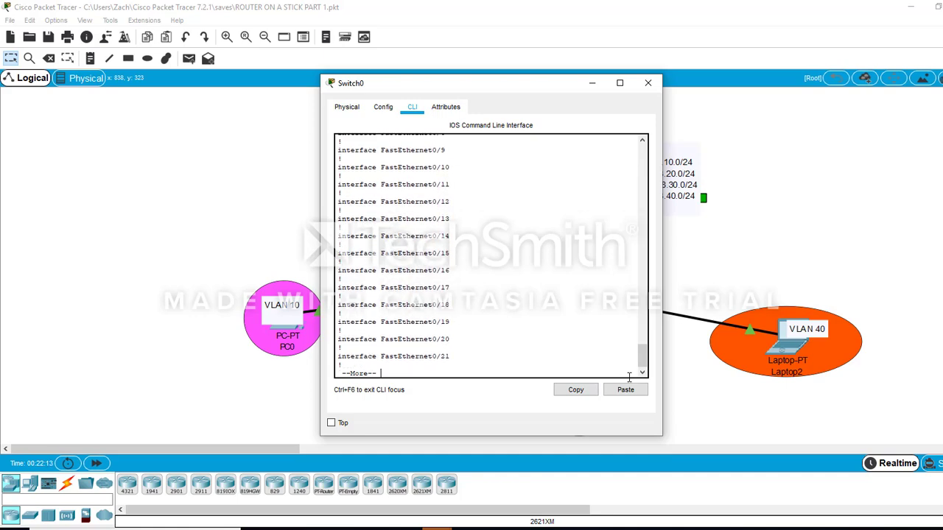
pyautogui.press('Return')
pyautogui.press('Return')
pyautogui.press('Return')
pyautogui.press('Return')
pyautogui.press('Return')
pyautogui.press('Return')
pyautogui.press('Return')
pyautogui.press('Return')
pyautogui.press('Return')
pyautogui.press('Return')
pyautogui.press('Return')
pyautogui.press('Return')
pyautogui.press('Return')
pyautogui.press('Return')
pyautogui.press('Return')
pyautogui.press('Return')
pyautogui.press('Return')
pyautogui.press('Return')
pyautogui.press('Return')
pyautogui.press('Return')
pyautogui.press('Return')
pyautogui.press('Return')
pyautogui.press('Return')
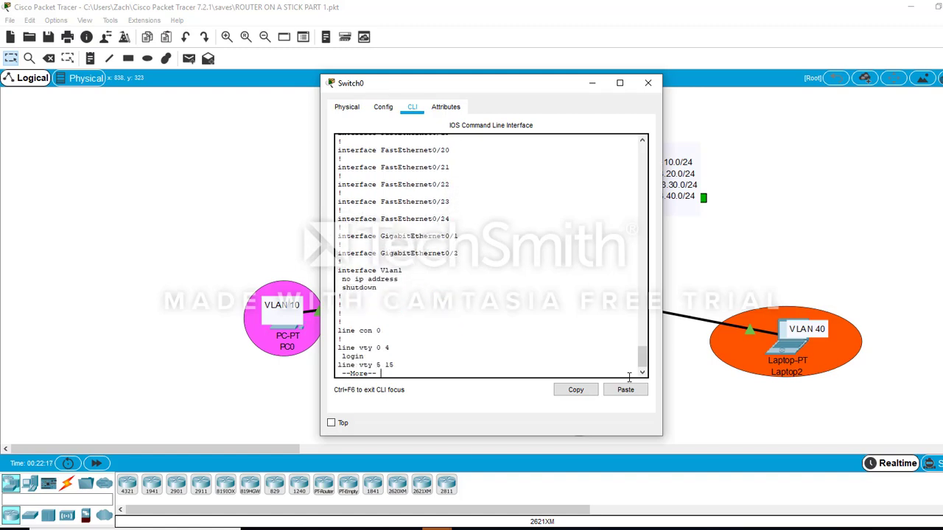
pyautogui.press('Return')
pyautogui.press('Return')
pyautogui.press('Return')
pyautogui.press('Return')
pyautogui.press('Return')
pyautogui.press('Return')
pyautogui.press('Return')
pyautogui.press('Return')
pyautogui.press('Return')
pyautogui.press('Return')
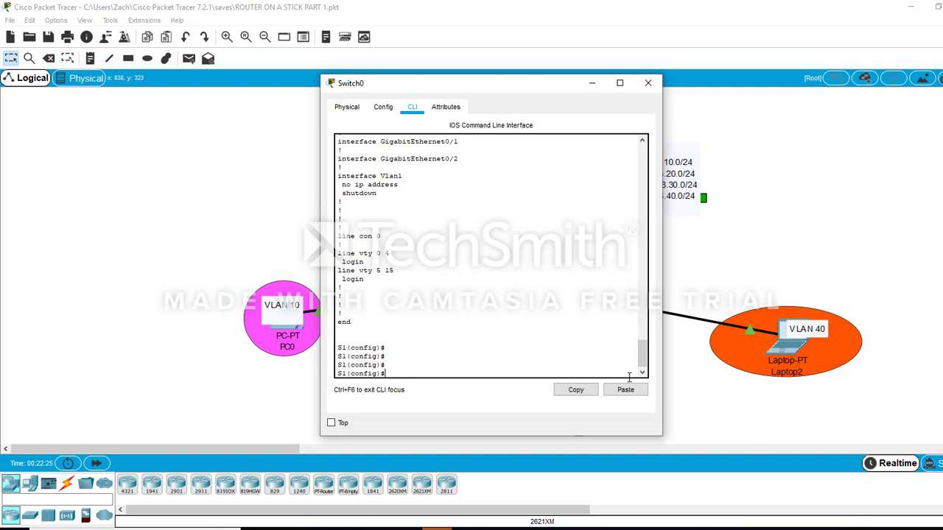
# Step: Set switch interface g0/1, the link to the router, to trunk mode and minimize the switch window
pyautogui.moveTo(546, 88); pyautogui.dragTo(250, 106)
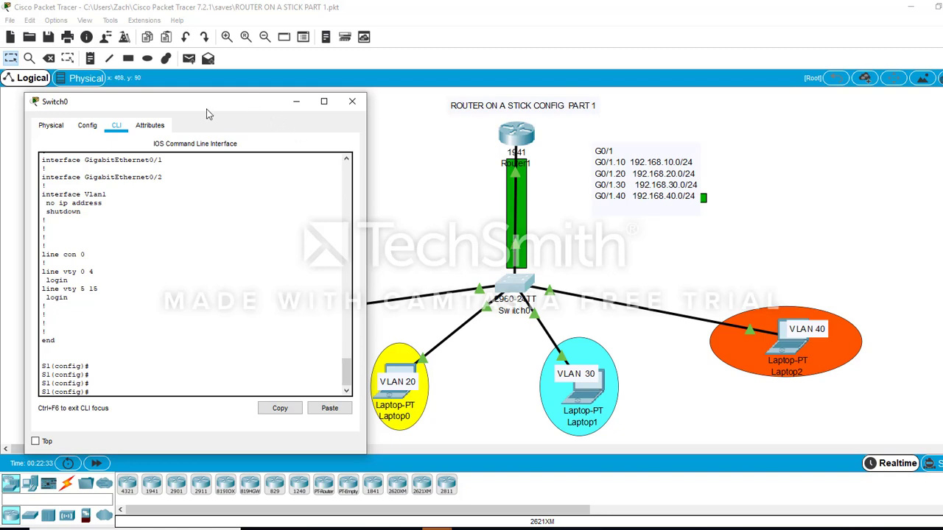
pyautogui.moveTo(207, 107); pyautogui.dragTo(405, 110)
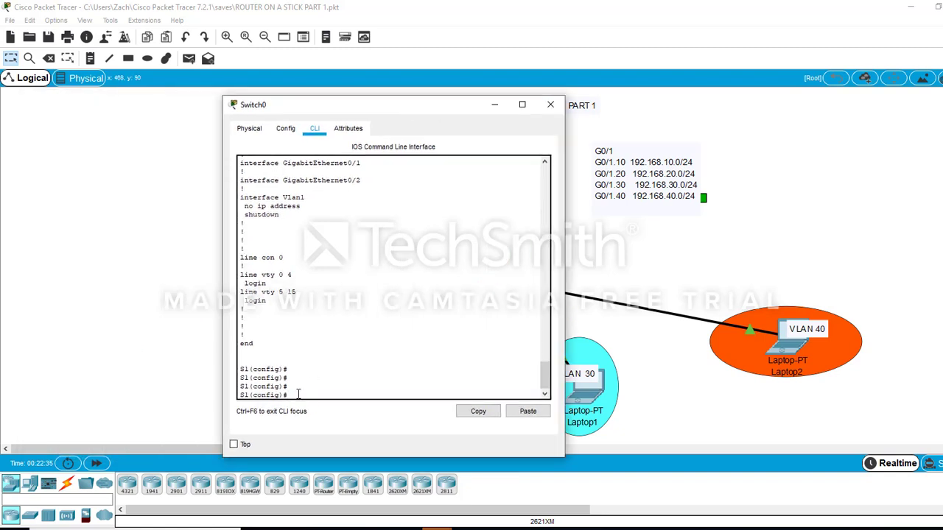
pyautogui.write('int g0/1')
pyautogui.press('Return')
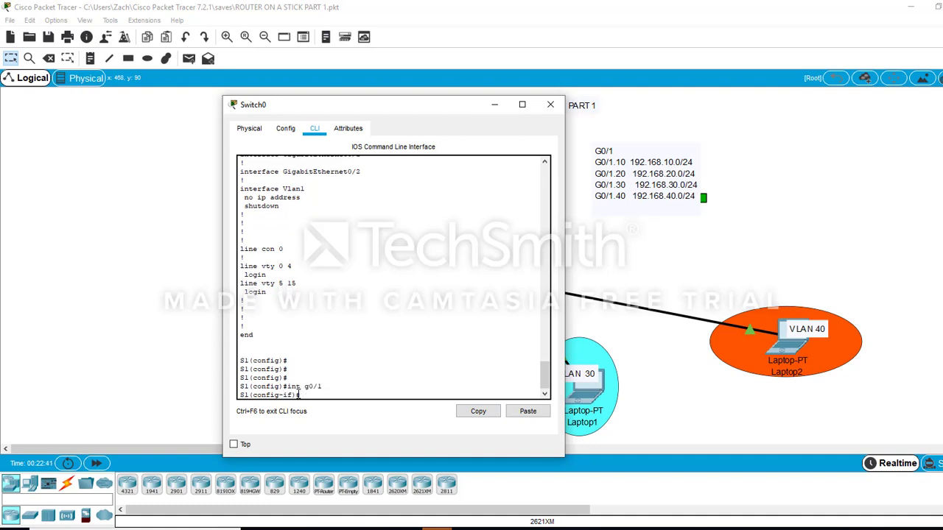
pyautogui.write('switchport mode trunk')
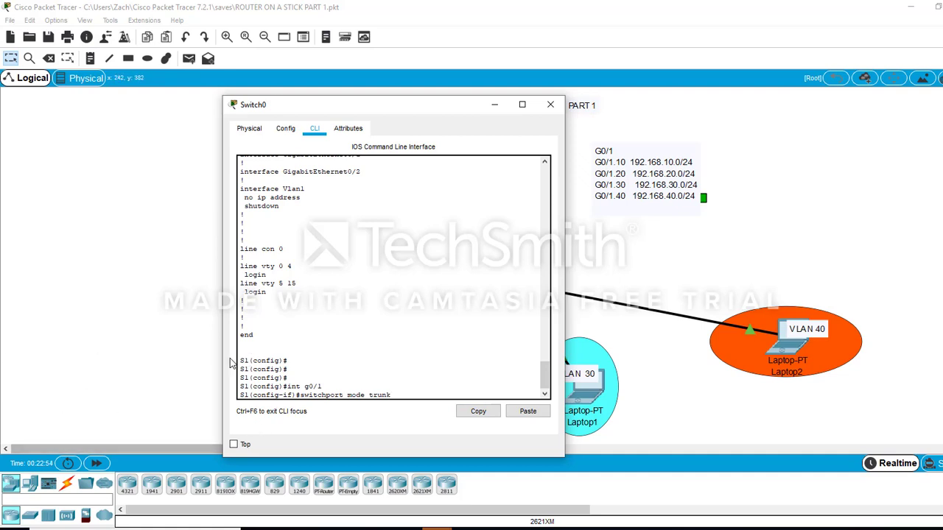
pyautogui.click(72, 525)
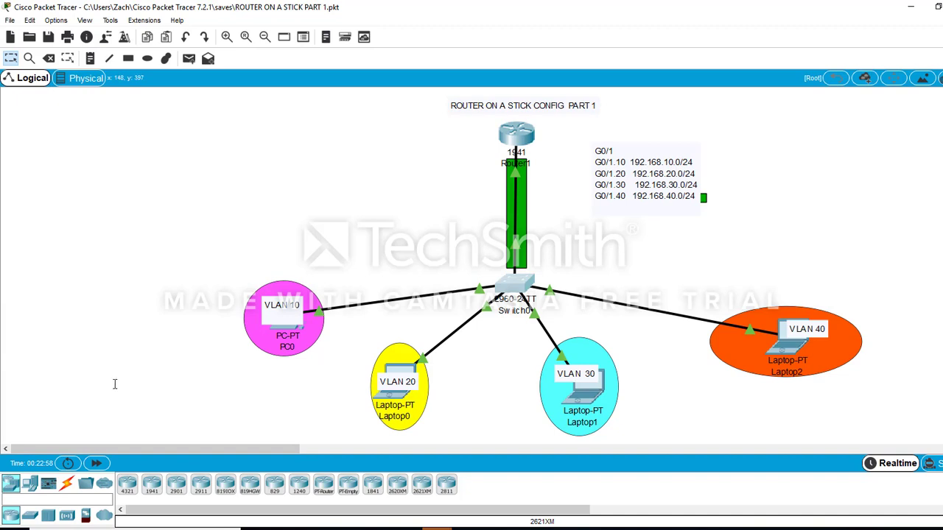
pyautogui.click(513, 281)
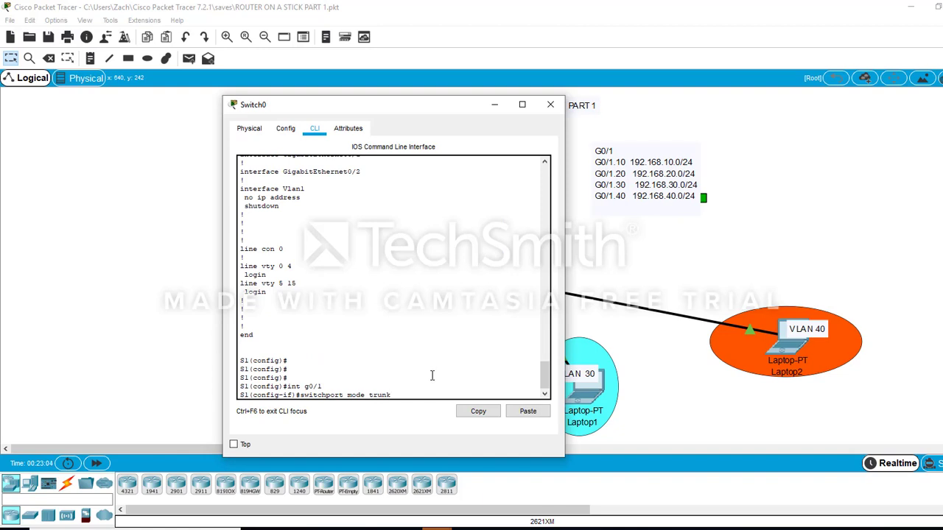
pyautogui.press('Return')
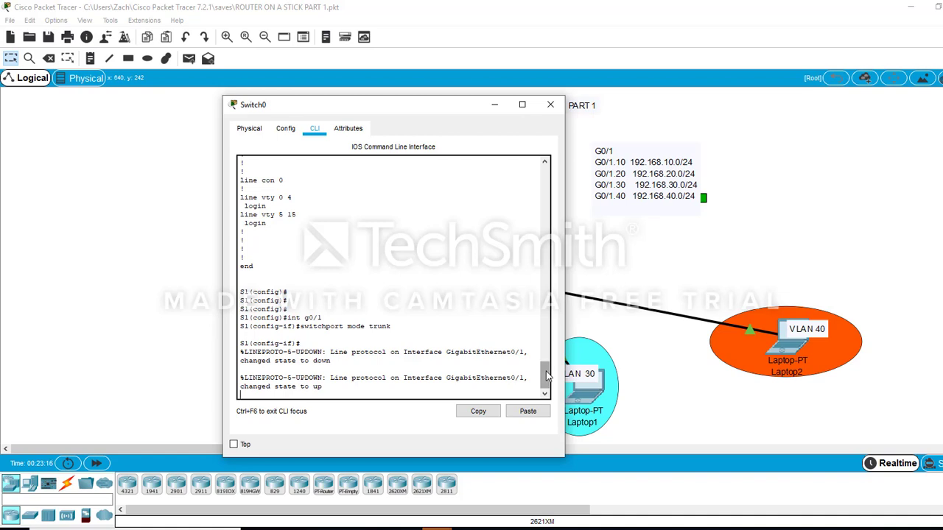
pyautogui.moveTo(546, 371); pyautogui.dragTo(467, 108)
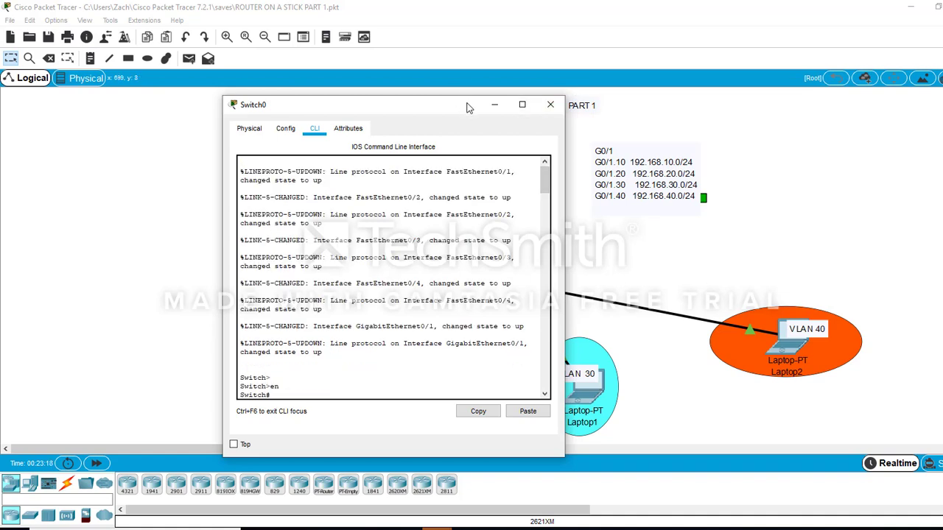
pyautogui.click(494, 104)
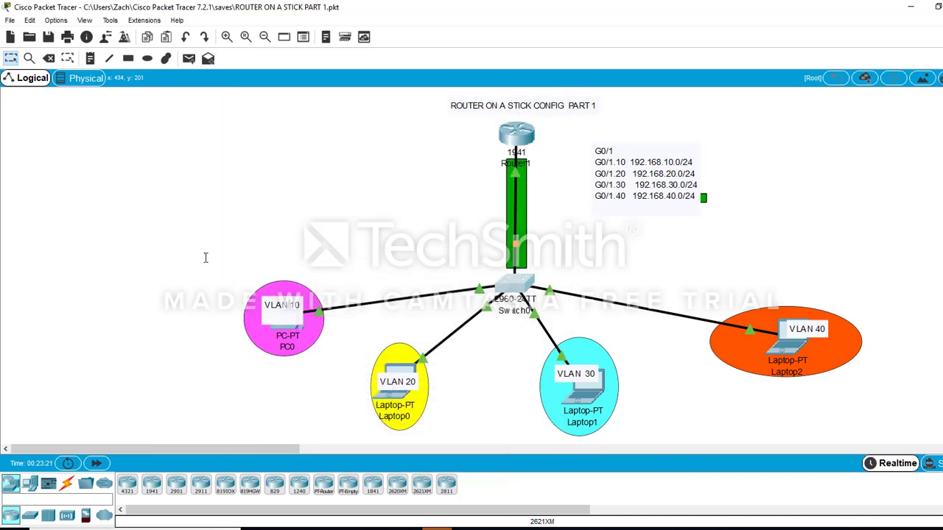
# Step: Assign PC0 the static IP address 192.168.10.100 with subnet mask 255.255.255.0
pyautogui.doubleClick(279, 322)
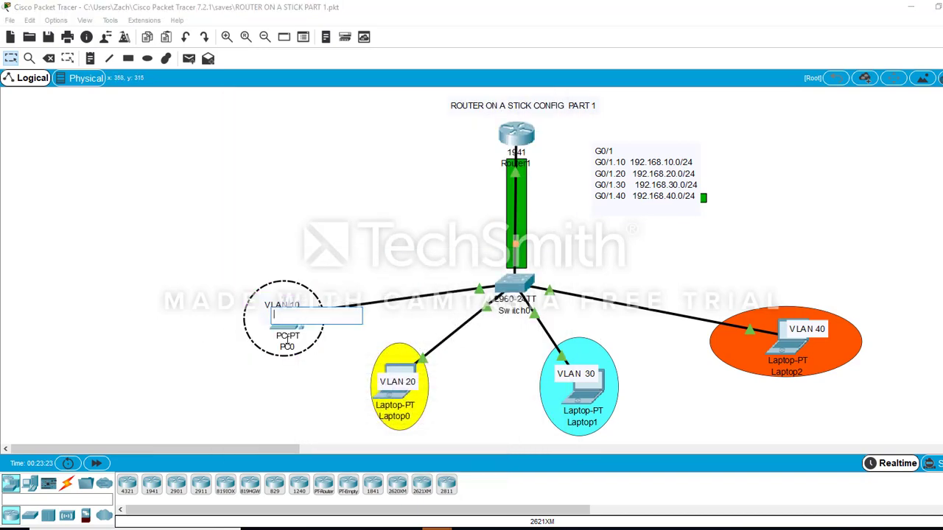
pyautogui.click(285, 330)
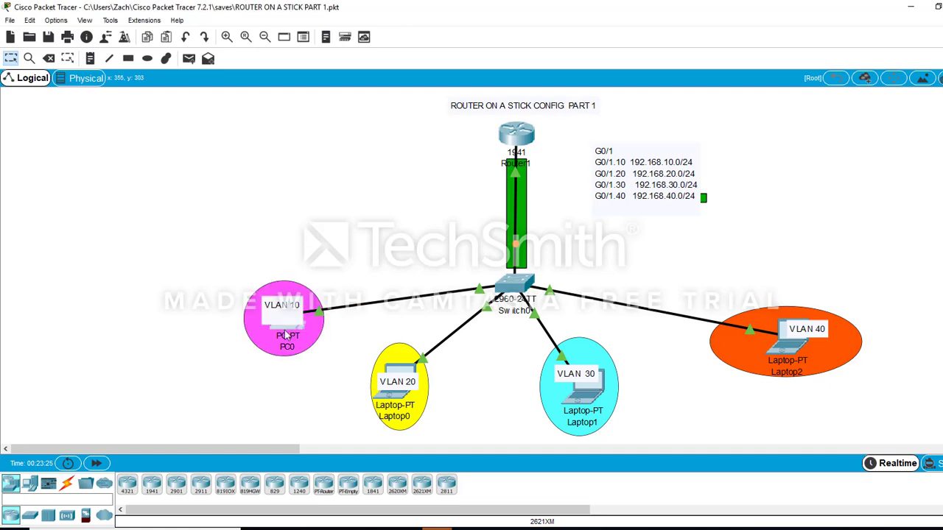
pyautogui.click(284, 330)
pyautogui.click(330, 94)
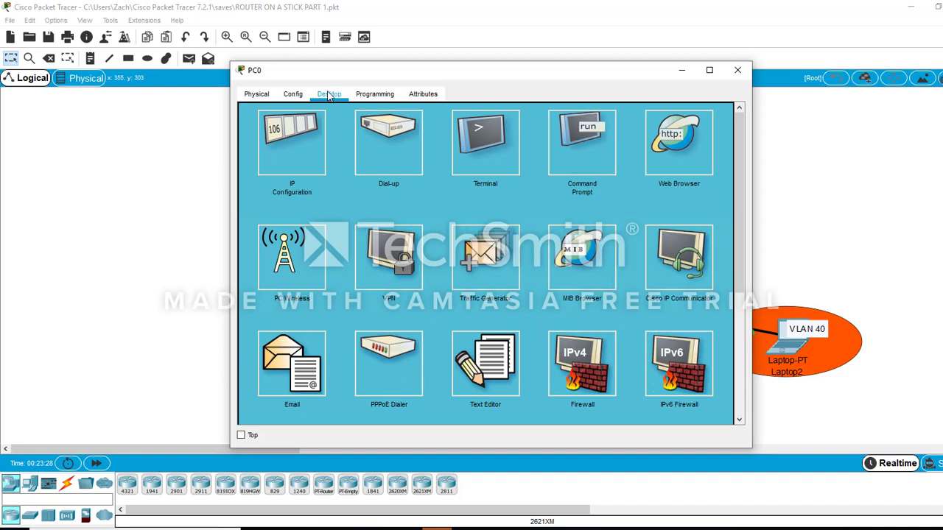
pyautogui.click(286, 138)
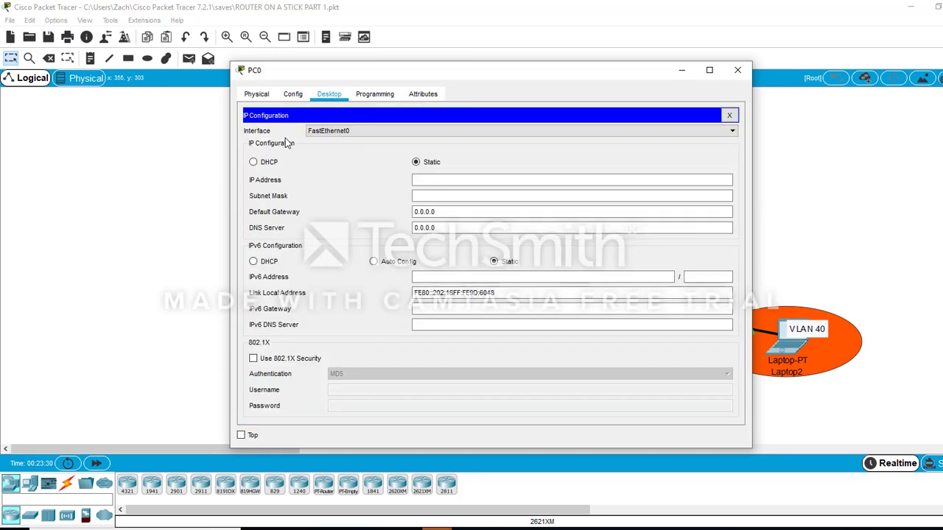
pyautogui.click(474, 178)
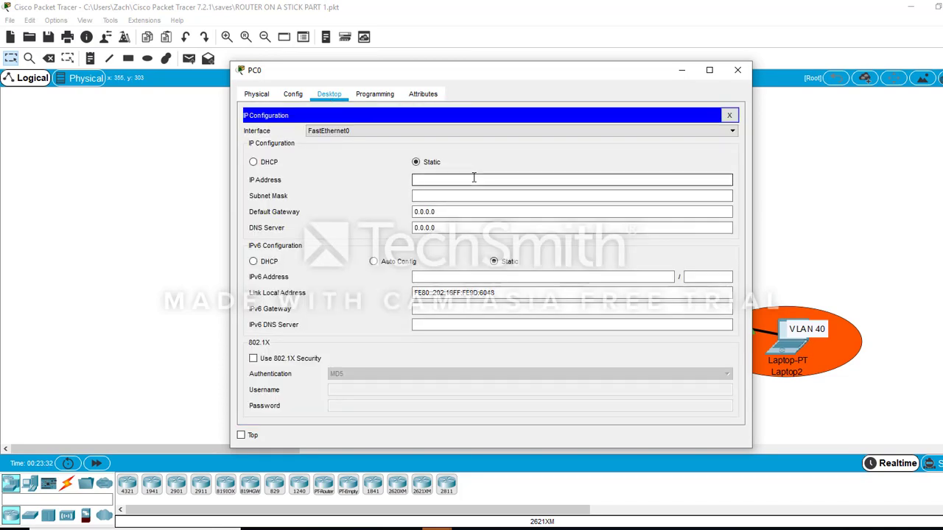
pyautogui.press('BackSpace')
pyautogui.write('192.168.10.100')
pyautogui.click(452, 196)
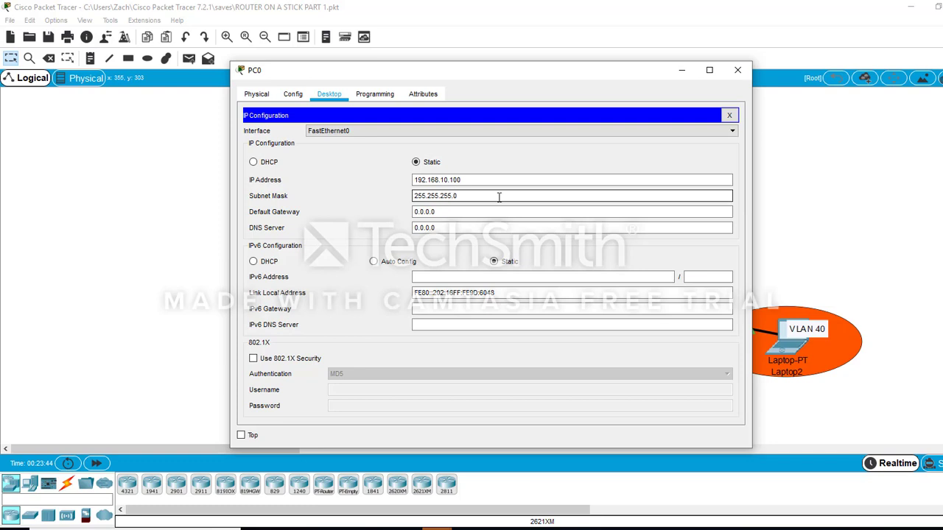
# Step: Set PC0's default gateway to 192.168.10.1 and minimize its window
pyautogui.click(457, 214)
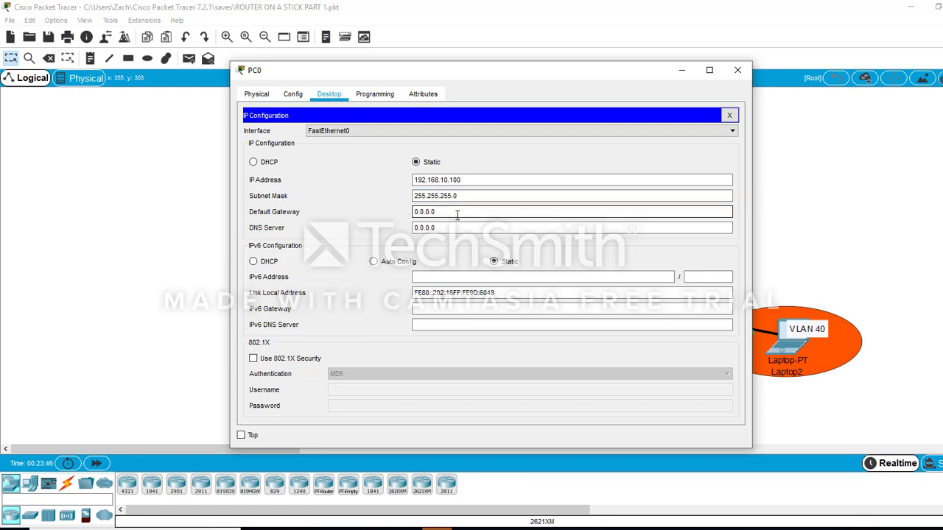
pyautogui.press('BackSpace')
pyautogui.press('BackSpace')
pyautogui.press('BackSpace')
pyautogui.press('BackSpace')
pyautogui.press('BackSpace')
pyautogui.press('BackSpace')
pyautogui.write('1920168')
pyautogui.press('BackSpace')
pyautogui.press('BackSpace')
pyautogui.press('BackSpace')
pyautogui.press('BackSpace')
pyautogui.press('BackSpace')
pyautogui.write('2.168.10.1')
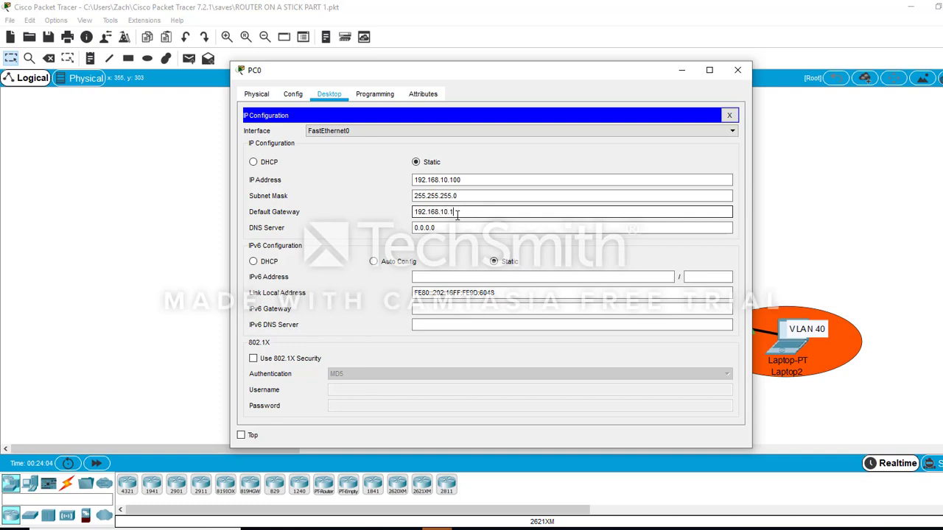
pyautogui.click(681, 72)
# Step: Move the VLAN 10 label up so it no longer covers the PC0 icon
pyautogui.click(289, 328)
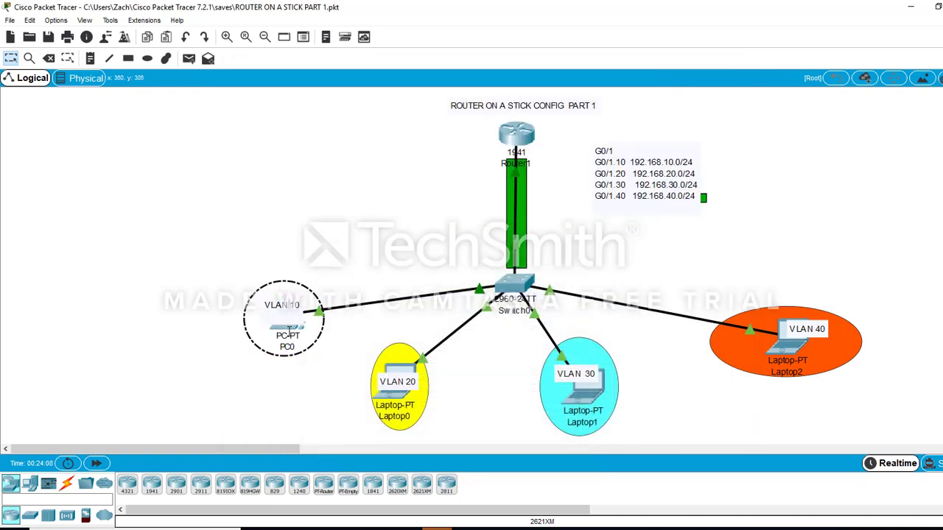
pyautogui.click(278, 263)
pyautogui.moveTo(280, 303); pyautogui.dragTo(275, 274)
# Step: Recheck PC0's IP configuration and ping its default gateway 192.168.10.1 from the PC's command prompt
pyautogui.click(287, 318)
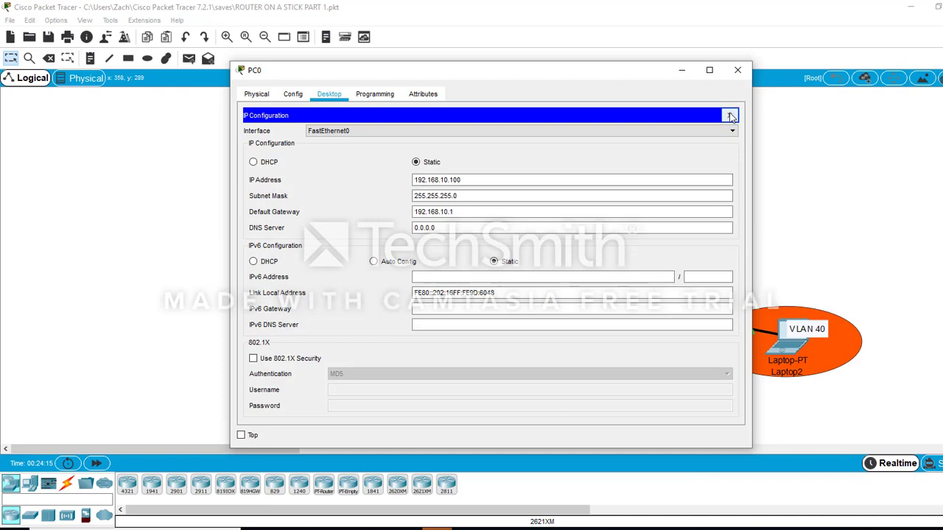
pyautogui.click(730, 116)
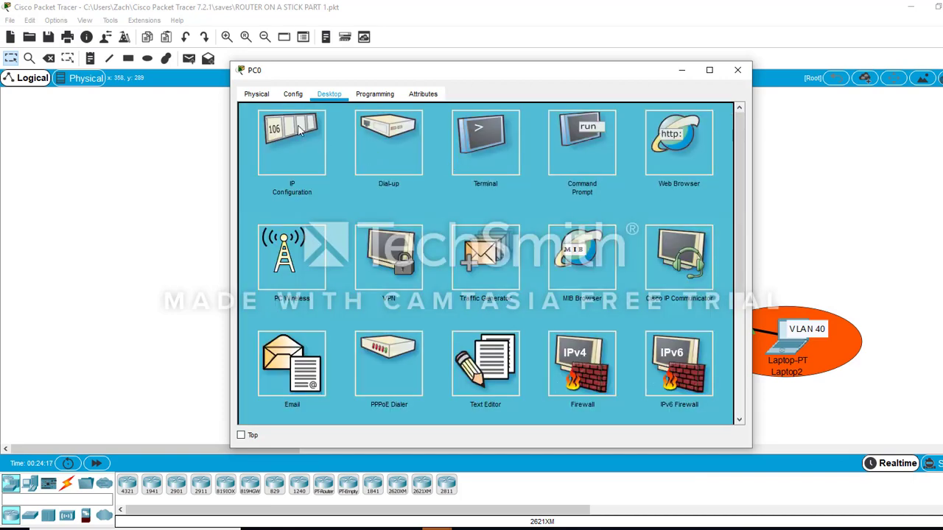
pyautogui.click(278, 141)
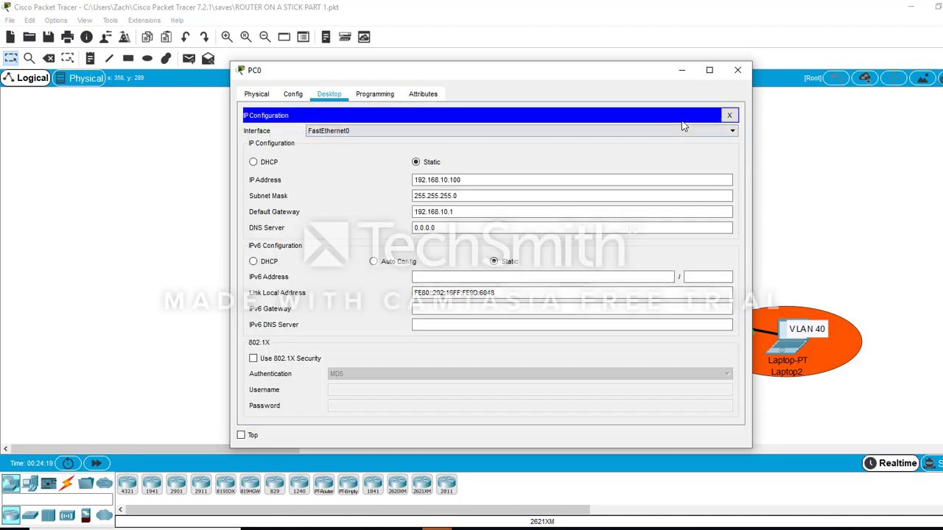
pyautogui.click(723, 116)
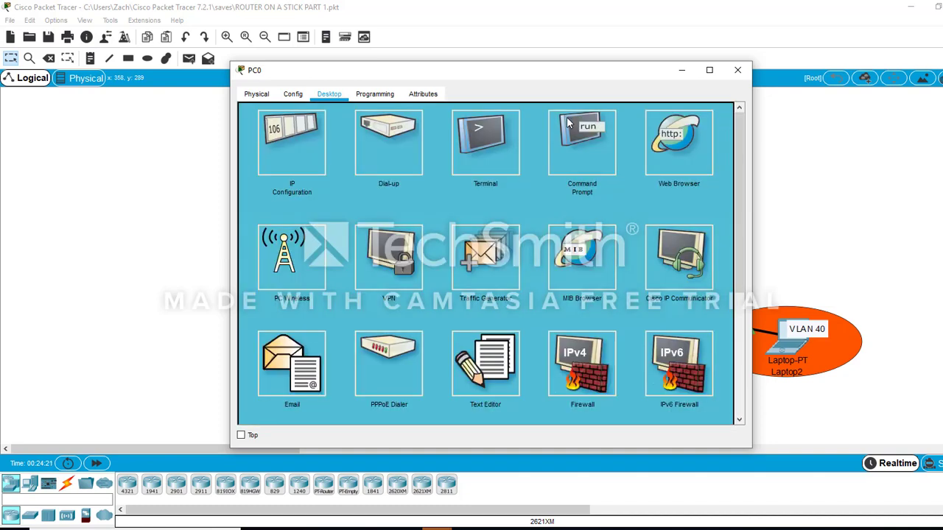
pyautogui.click(589, 160)
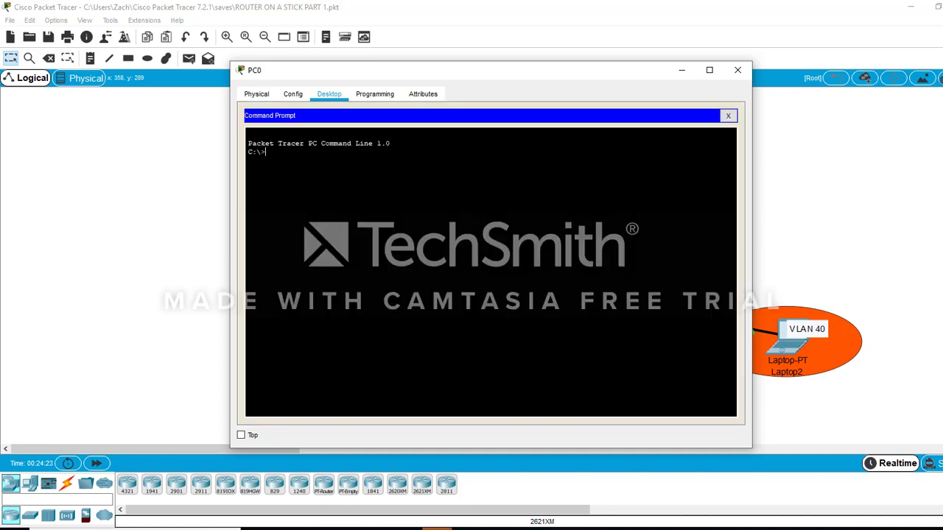
pyautogui.write('ping 192.168.10.1')
pyautogui.press('Return')
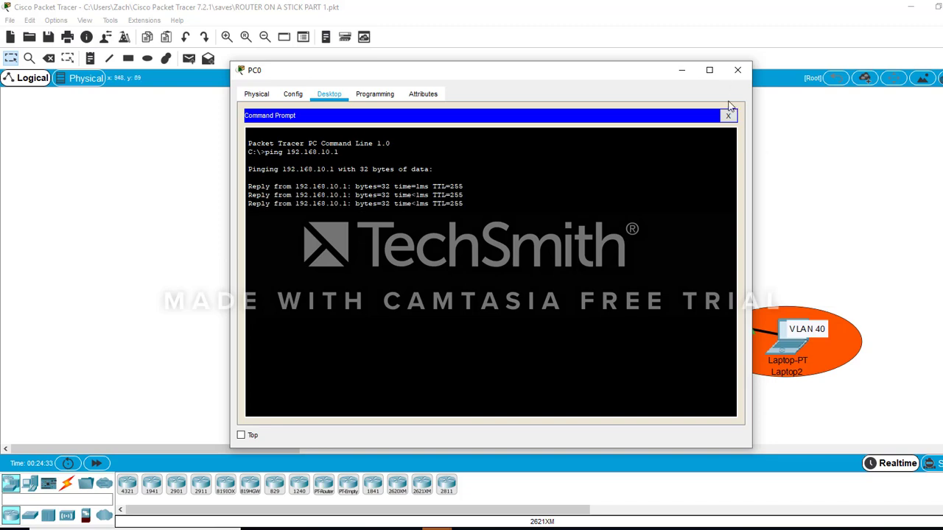
pyautogui.click(680, 71)
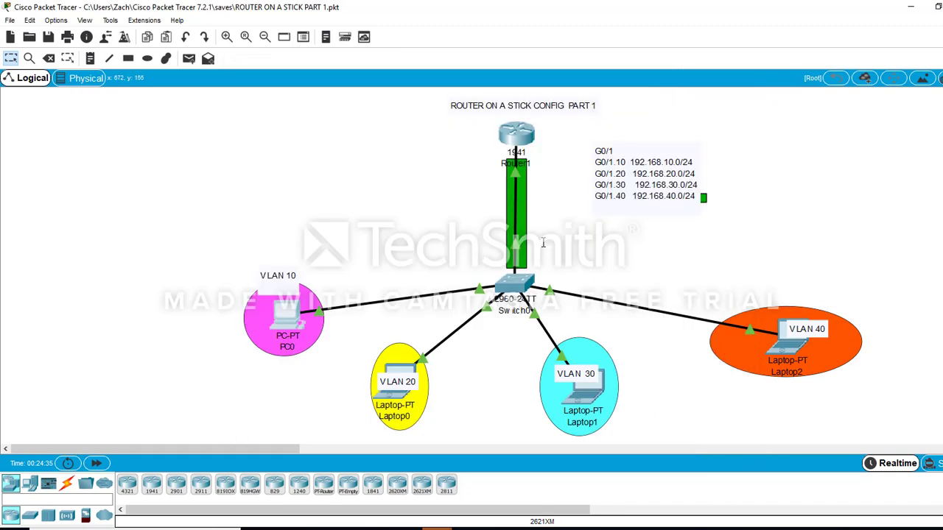
# Step: Assign Laptop0 the static IP address 192.168.20.100 with subnet mask 255.255.255.0
pyautogui.click(403, 381)
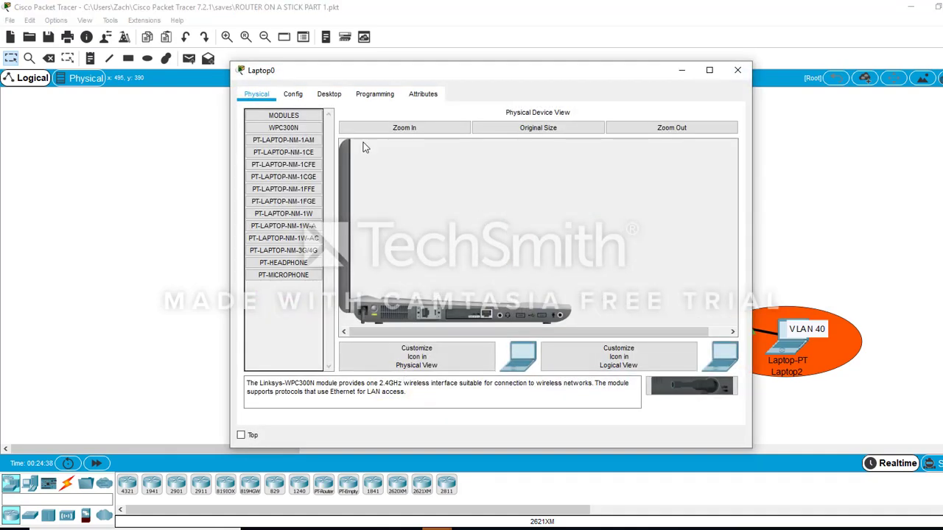
pyautogui.click(329, 93)
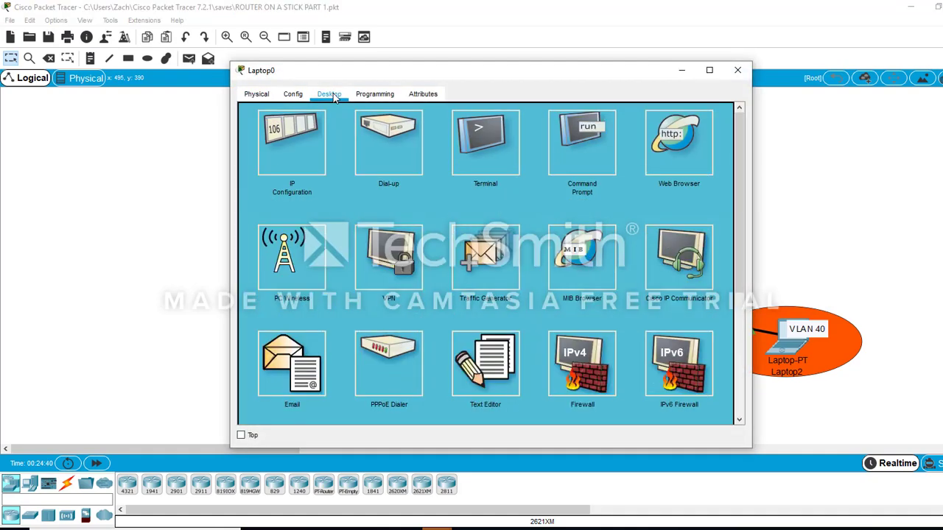
pyautogui.click(269, 143)
pyautogui.click(434, 163)
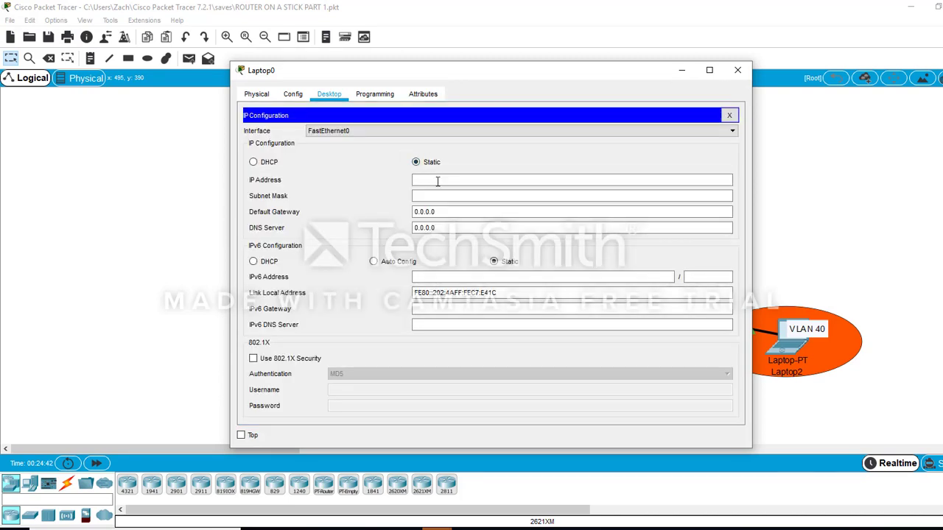
pyautogui.click(437, 181)
pyautogui.write('19')
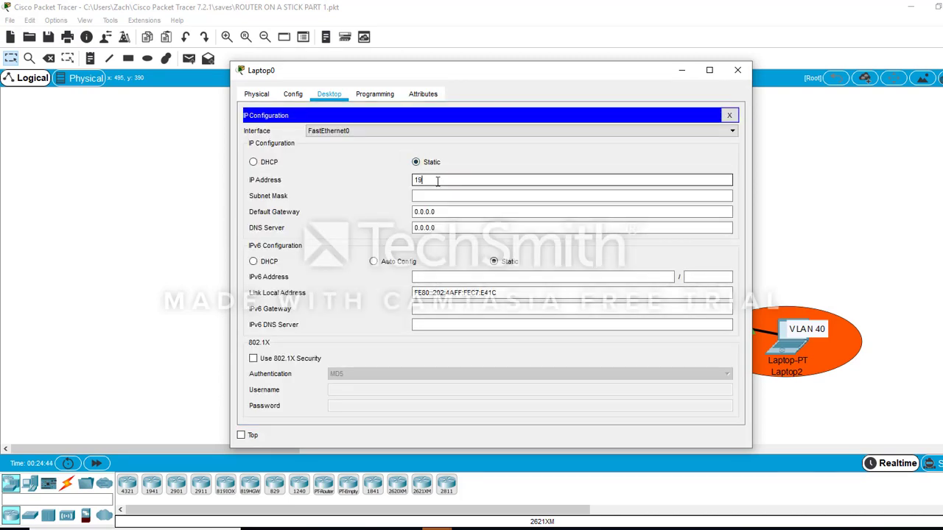
pyautogui.write('2.168.20.100')
pyautogui.click(455, 196)
# Step: Set Laptop0's default gateway to 192.168.20.1 and minimize its window
pyautogui.click(453, 212)
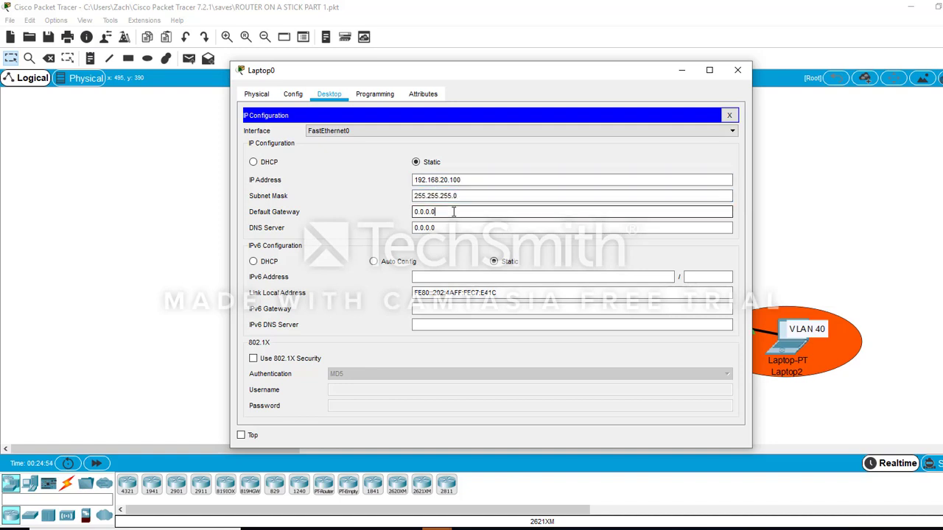
pyautogui.press('BackSpace')
pyautogui.press('BackSpace')
pyautogui.press('BackSpace')
pyautogui.press('BackSpace')
pyautogui.press('BackSpace')
pyautogui.press('BackSpace')
pyautogui.press('BackSpace')
pyautogui.write('192.168.20.1')
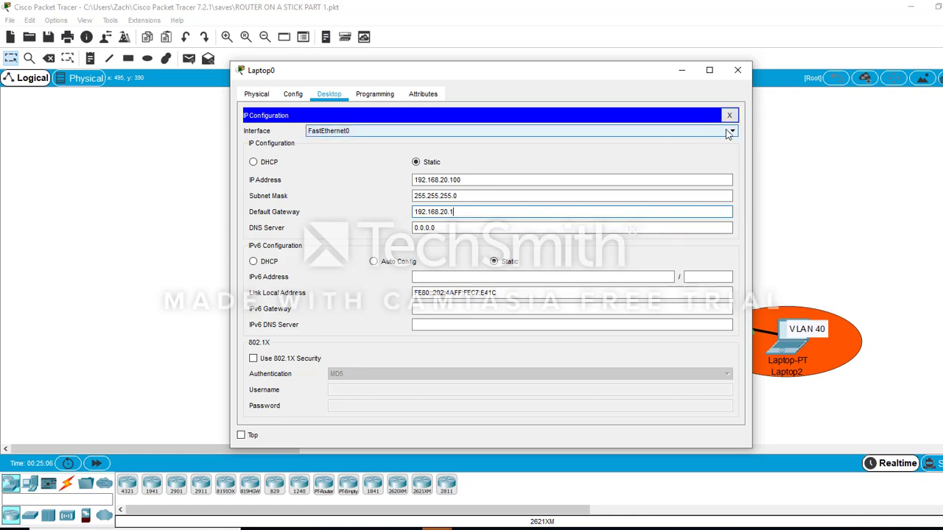
pyautogui.click(677, 70)
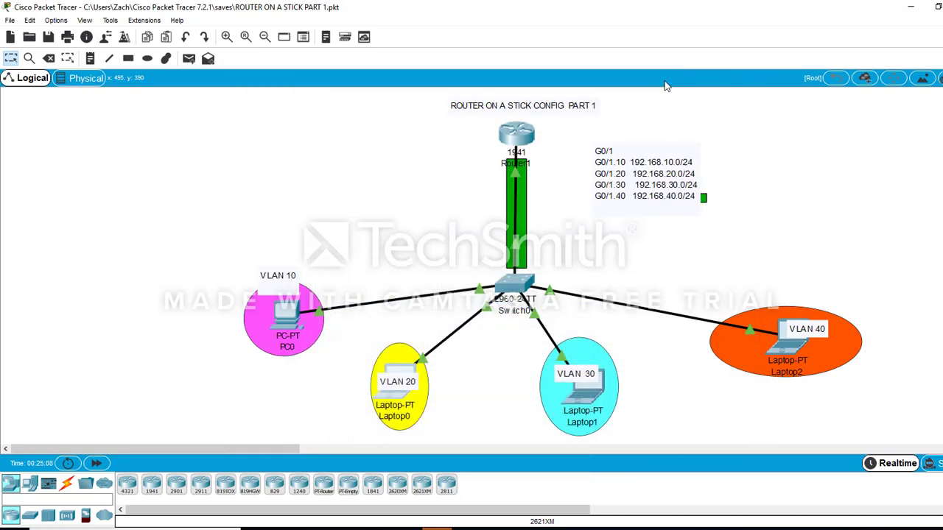
# Step: Assign Laptop1 the static IP address 192.168.30.100 with subnet mask 255.255.255.0
pyautogui.click(586, 403)
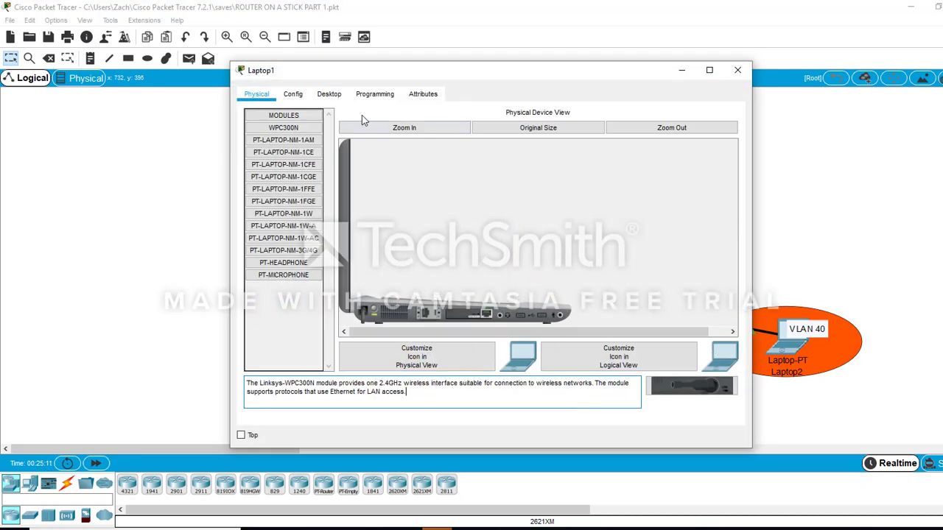
pyautogui.click(331, 96)
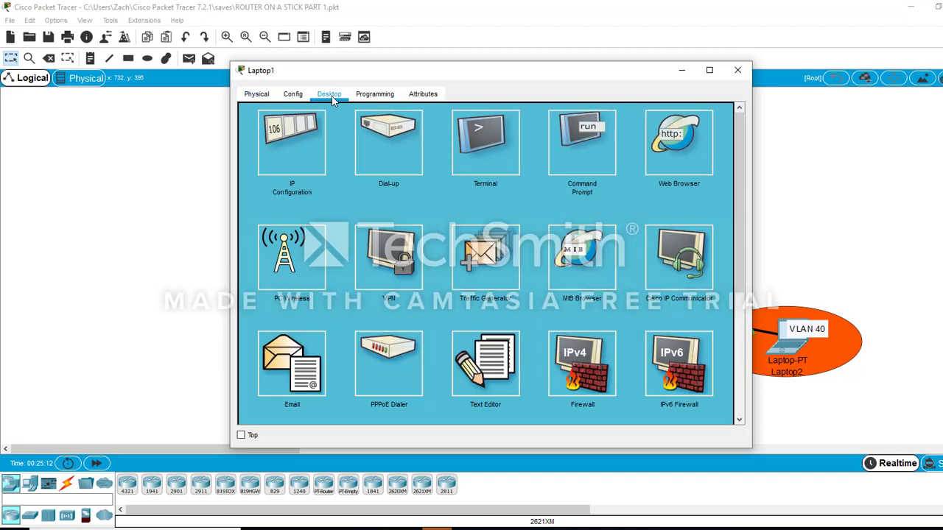
pyautogui.click(283, 136)
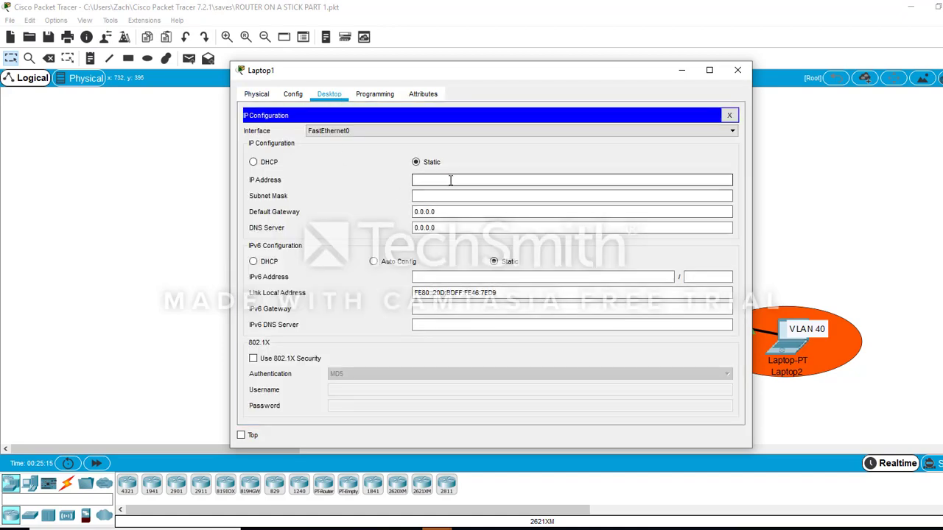
pyautogui.click(451, 180)
pyautogui.write('192.168.30.100')
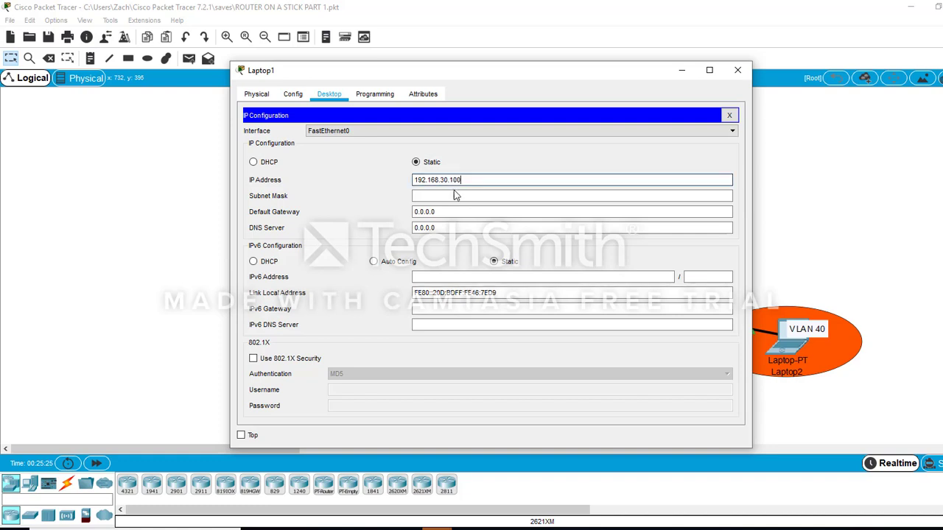
pyautogui.click(454, 196)
# Step: Set Laptop1's default gateway to 192.168.30.1 and minimize its window
pyautogui.click(452, 212)
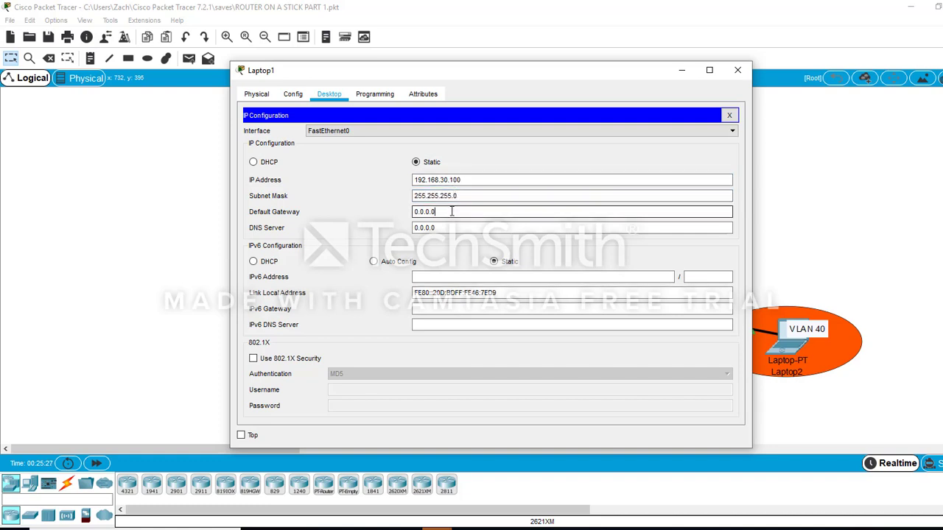
pyautogui.press('BackSpace')
pyautogui.press('BackSpace')
pyautogui.press('BackSpace')
pyautogui.press('BackSpace')
pyautogui.press('BackSpace')
pyautogui.press('BackSpace')
pyautogui.press('BackSpace')
pyautogui.write('192.168.30.1')
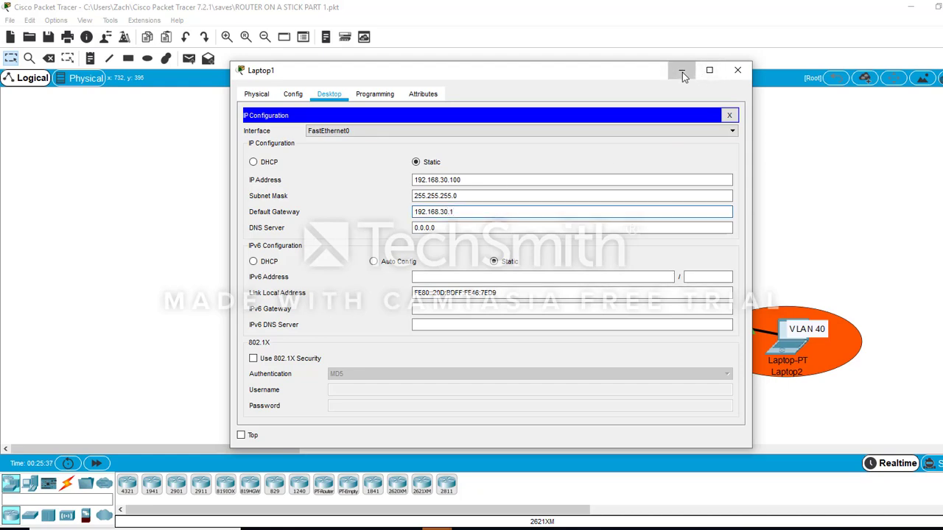
pyautogui.click(682, 70)
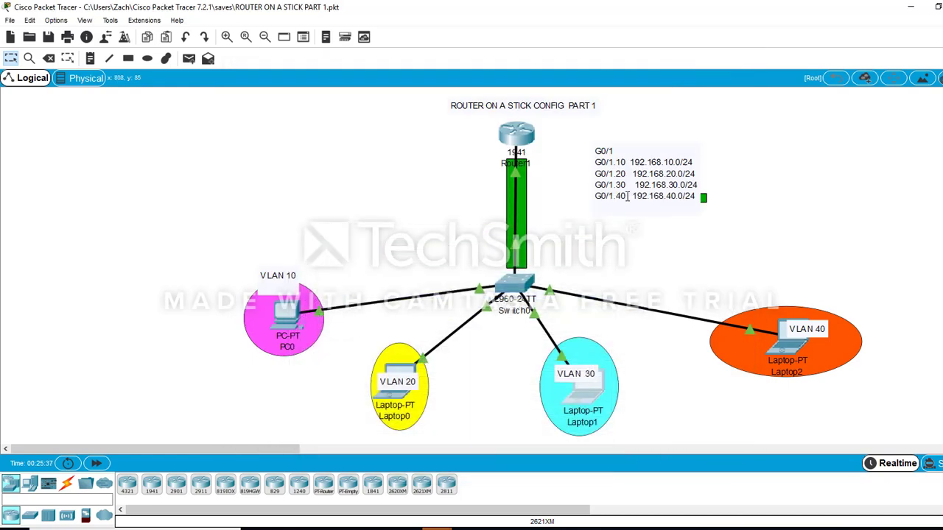
# Step: Assign Laptop2 the static IP address 192.168.40.100 with subnet mask 255.255.255.0
pyautogui.click(783, 346)
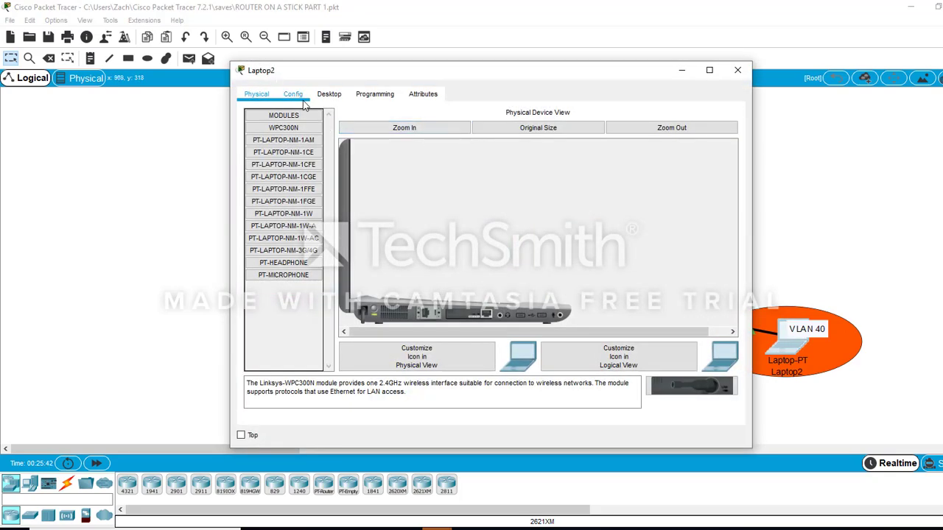
pyautogui.click(333, 95)
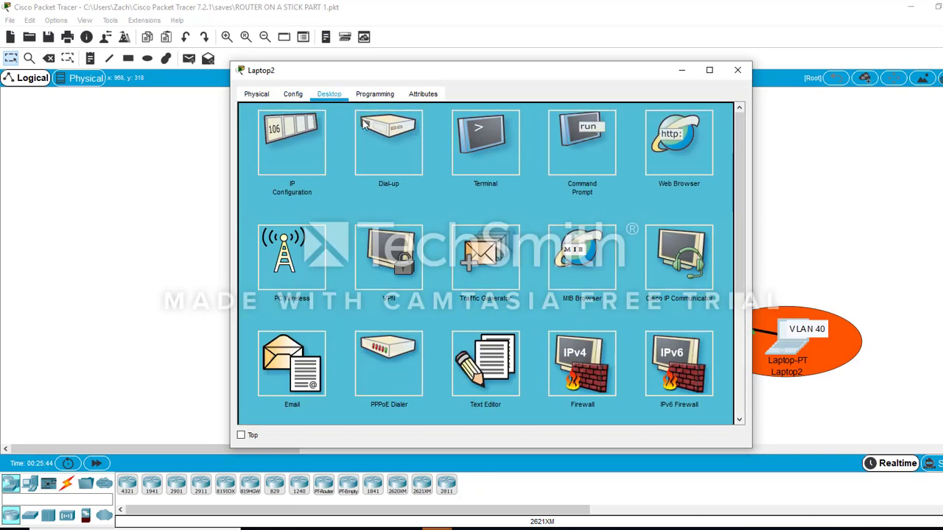
pyautogui.click(268, 131)
pyautogui.click(452, 180)
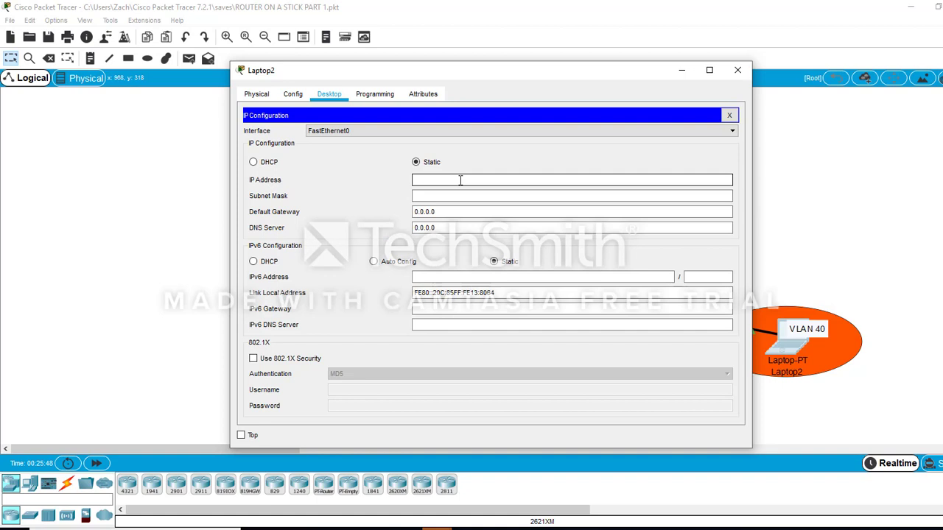
pyautogui.write('192.168.40.100')
pyautogui.click(450, 195)
# Step: Set Laptop2's default gateway to 192.168.40.1 and minimize its window
pyautogui.click(448, 214)
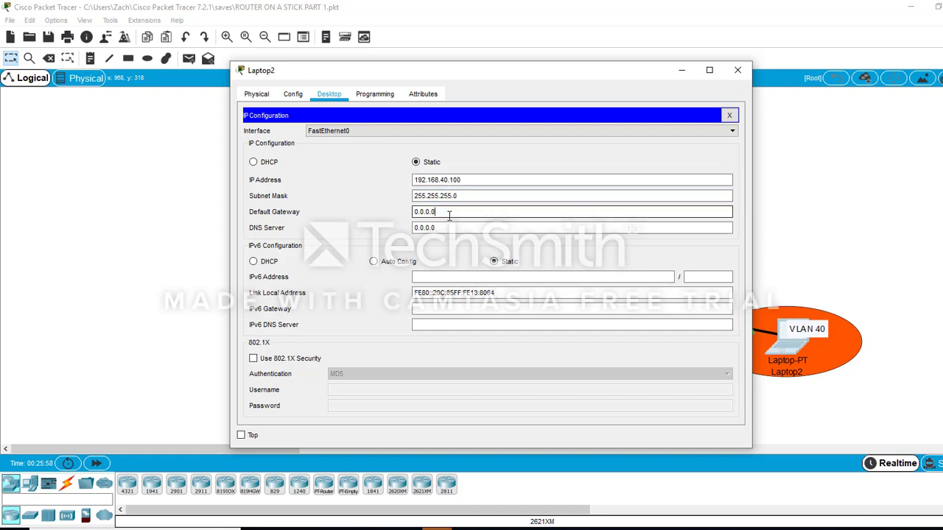
pyautogui.press('BackSpace')
pyautogui.press('BackSpace')
pyautogui.press('BackSpace')
pyautogui.press('BackSpace')
pyautogui.press('BackSpace')
pyautogui.press('BackSpace')
pyautogui.write('192.168.40.1')
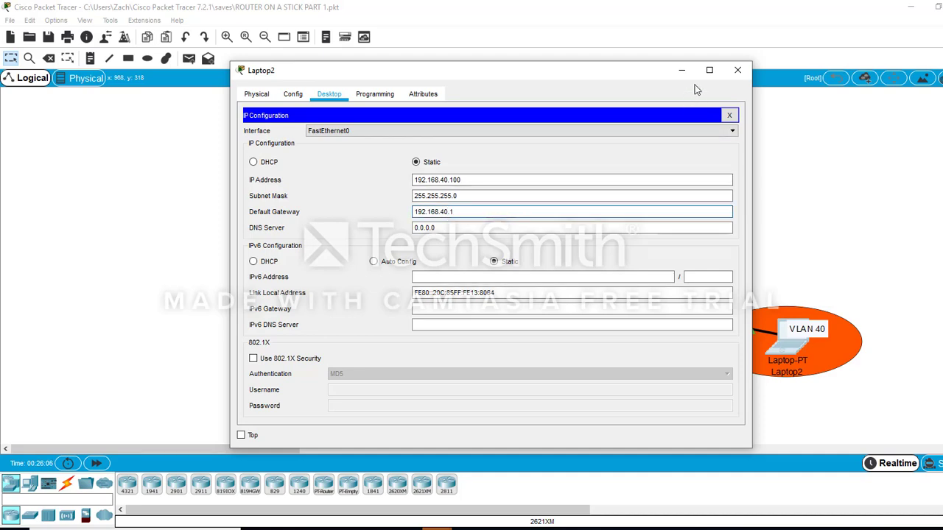
pyautogui.click(680, 71)
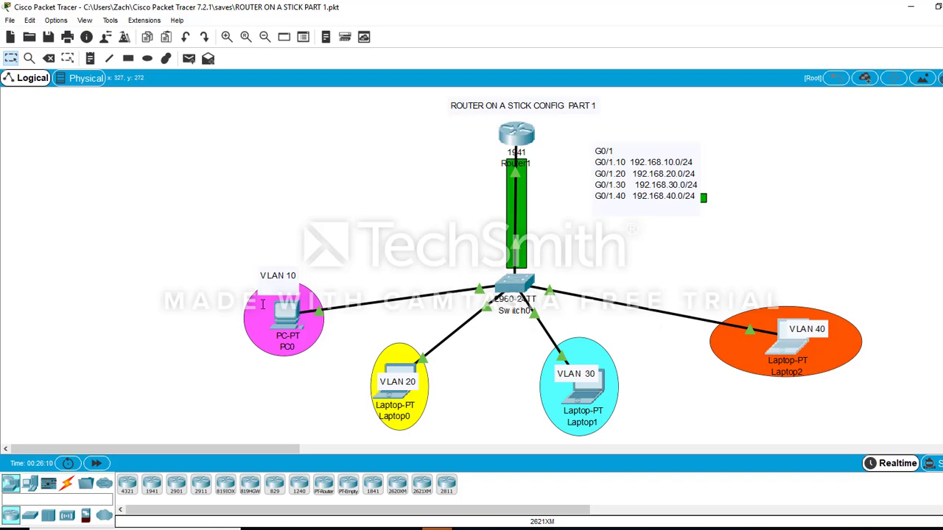
# Step: Ping the VLAN 30 gateway 192.168.30.1 from Laptop0's command prompt and close the laptop's window
pyautogui.click(284, 316)
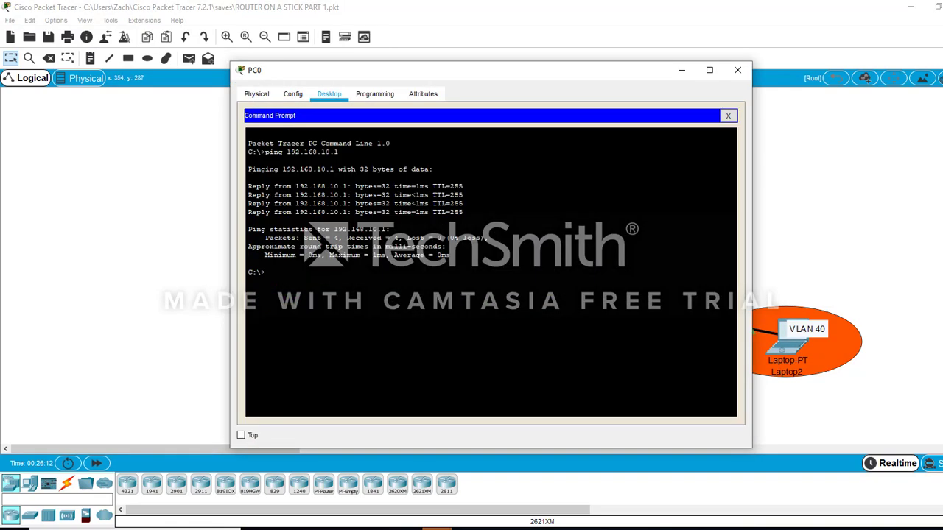
pyautogui.click(682, 71)
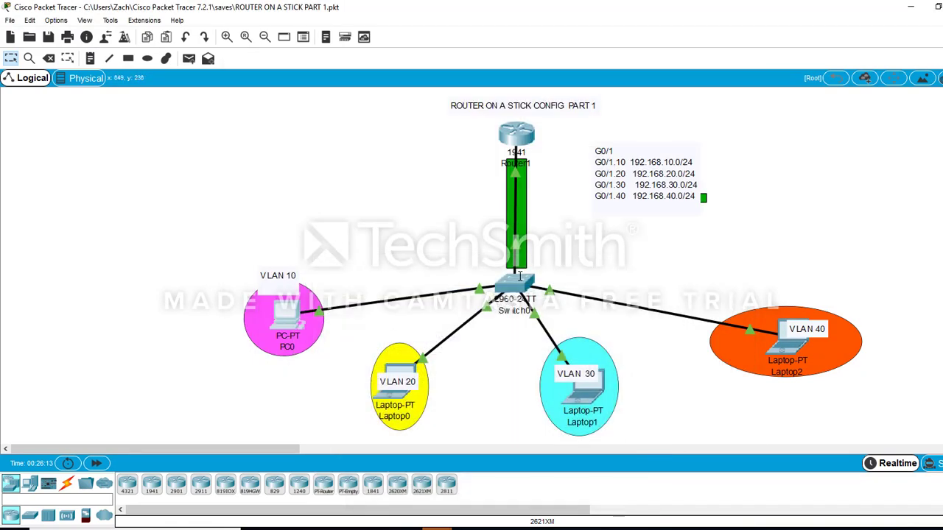
pyautogui.click(399, 397)
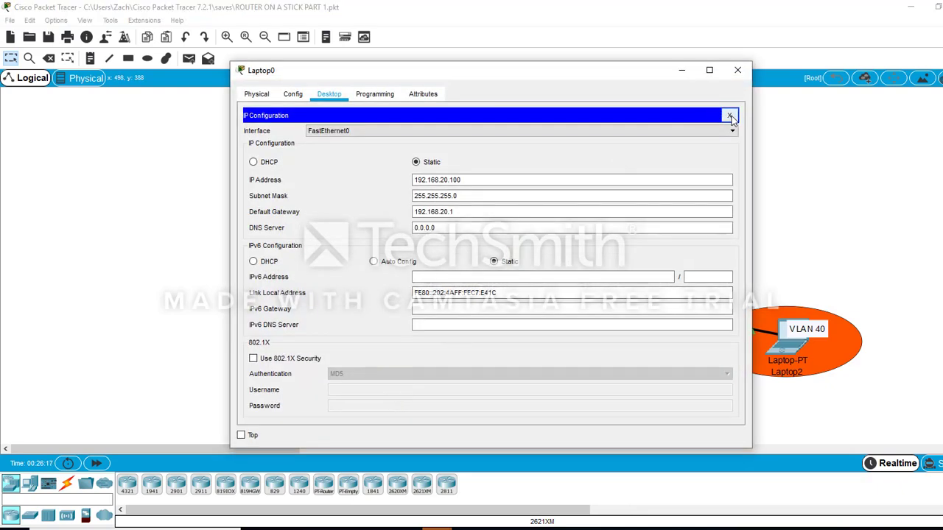
pyautogui.click(728, 117)
pyautogui.click(607, 146)
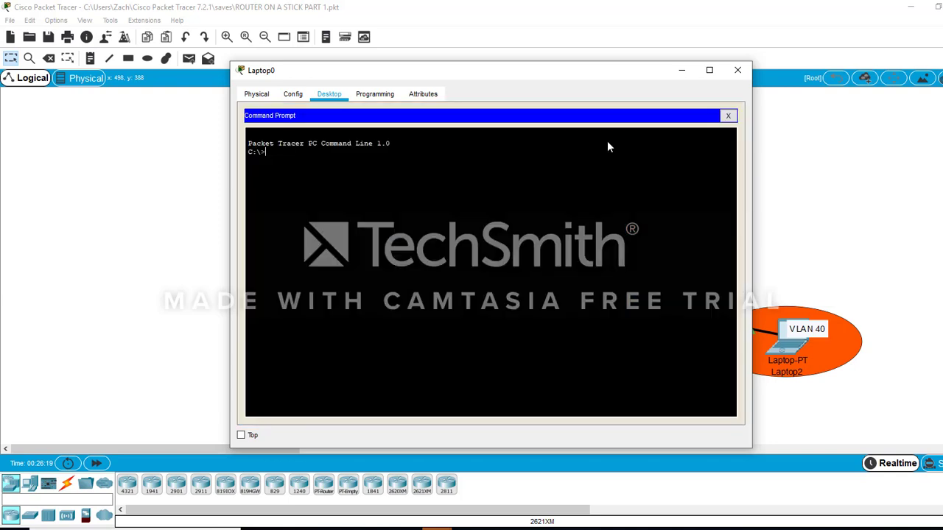
pyautogui.write('ping 19')
pyautogui.write('2.168.30.1')
pyautogui.press('Return')
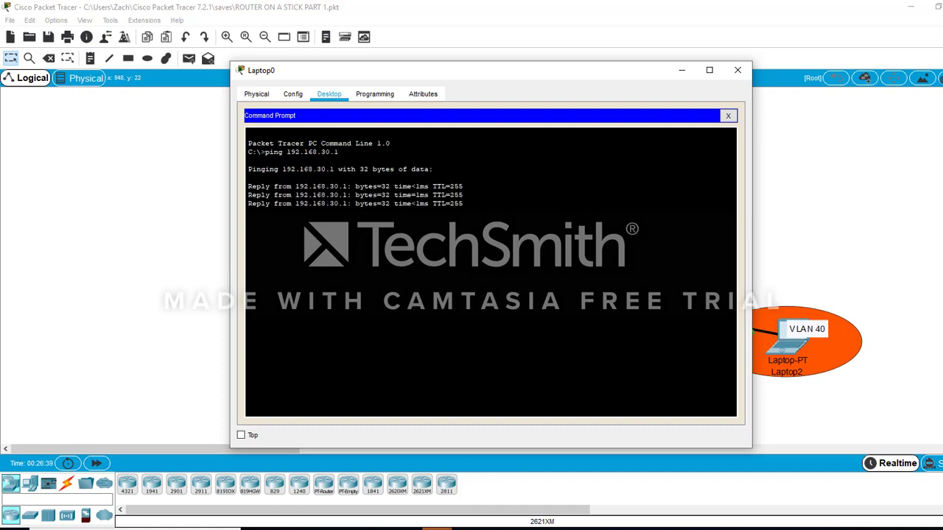
pyautogui.click(738, 70)
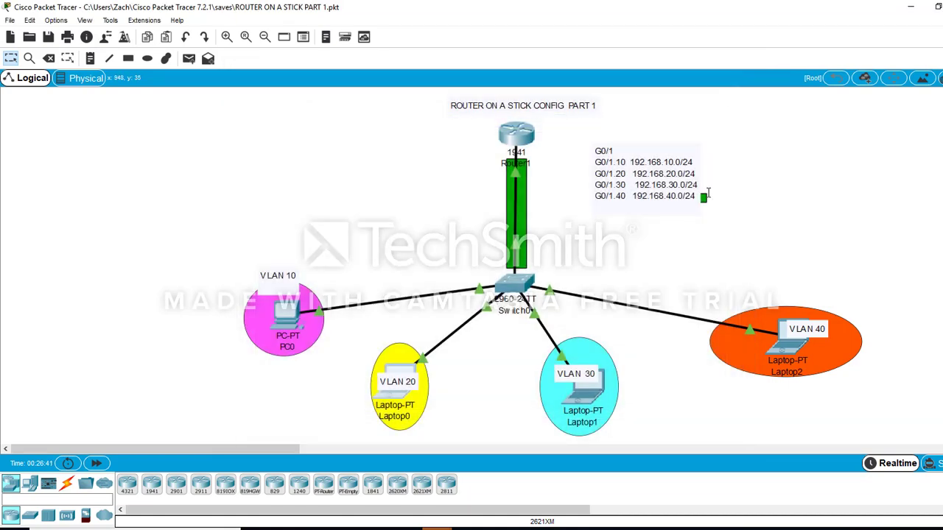
# Step: Recheck Laptop2's IP configuration and ping its default gateway 192.168.40.1 from the laptop's command prompt
pyautogui.click(795, 340)
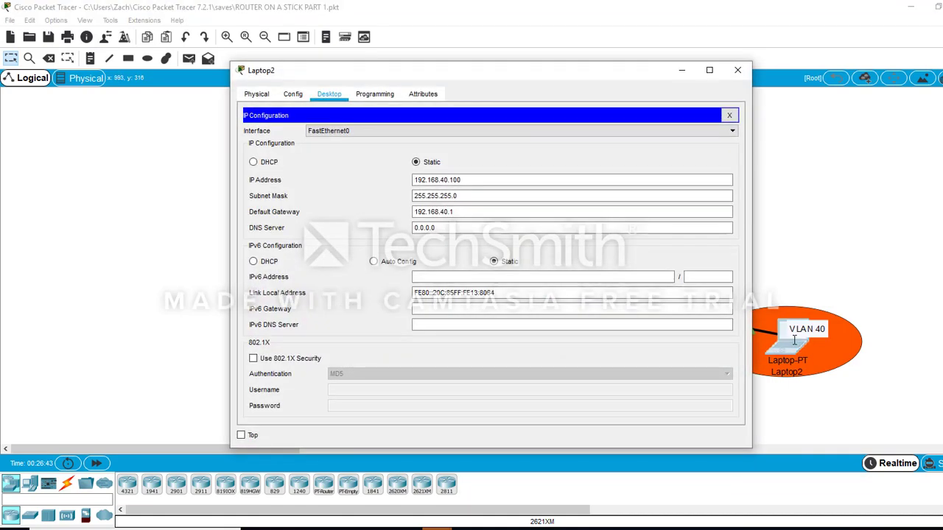
pyautogui.click(729, 116)
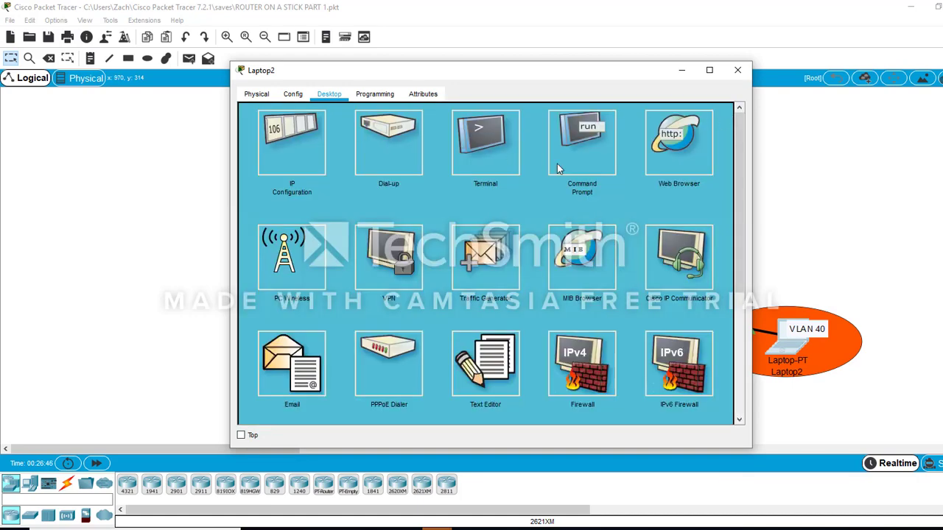
pyautogui.click(263, 149)
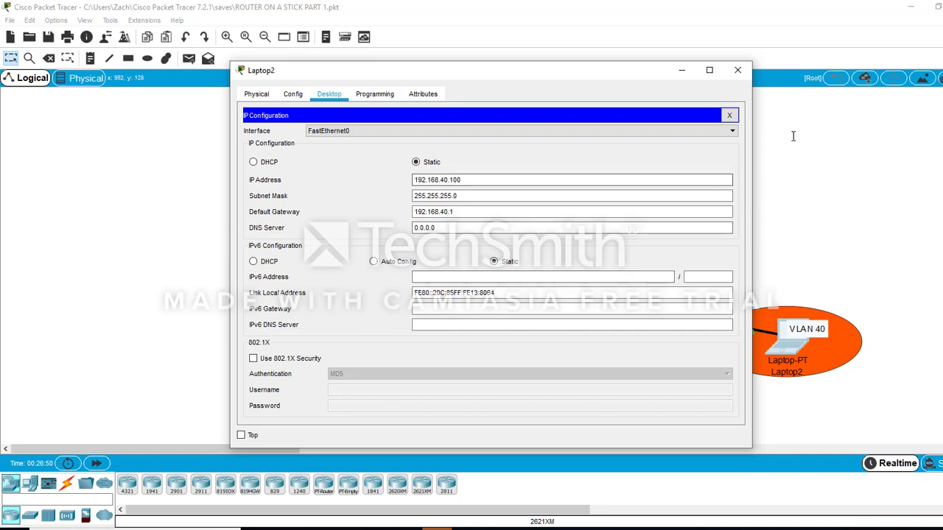
pyautogui.click(729, 115)
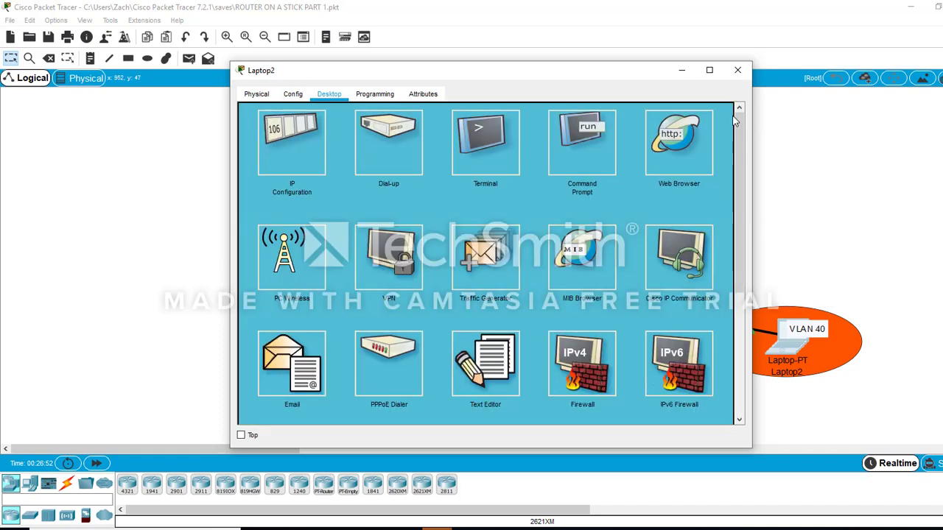
pyautogui.click(599, 132)
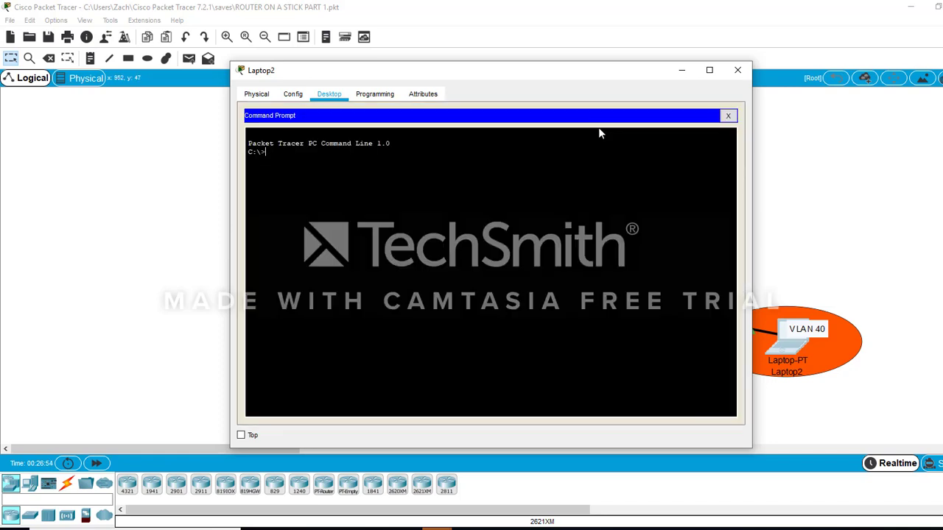
pyautogui.write('ping 192.168.40.1')
pyautogui.press('Return')
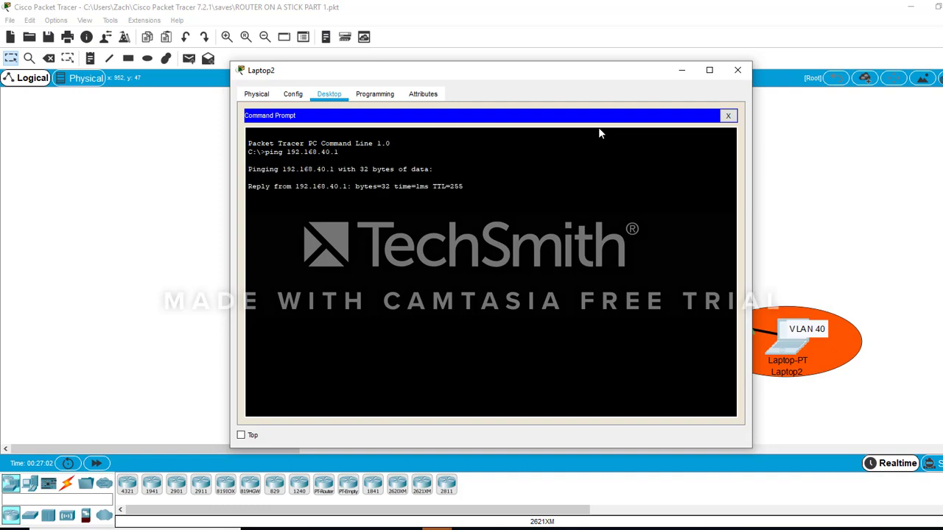
pyautogui.click(680, 74)
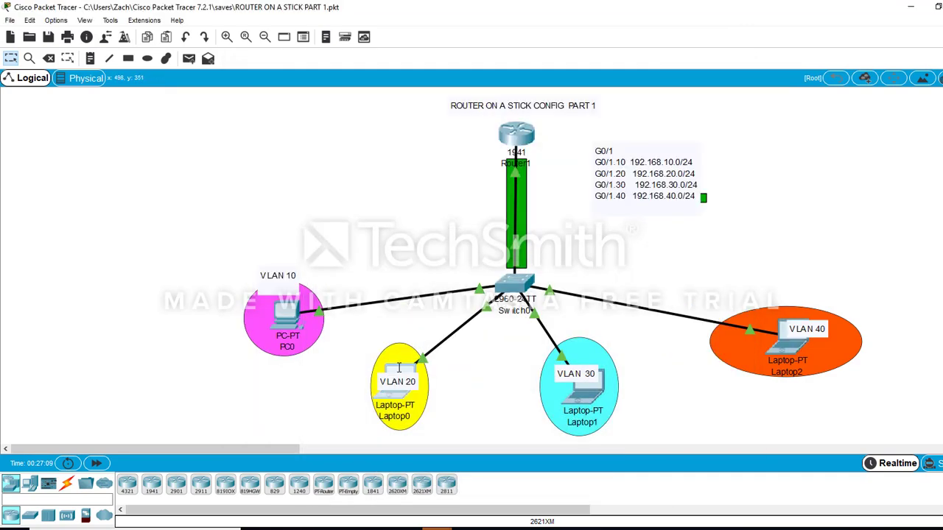
# Step: Close Laptop0's PPPoE dialer, review the ping output in its command prompt, and minimize the laptop's window
pyautogui.click(399, 368)
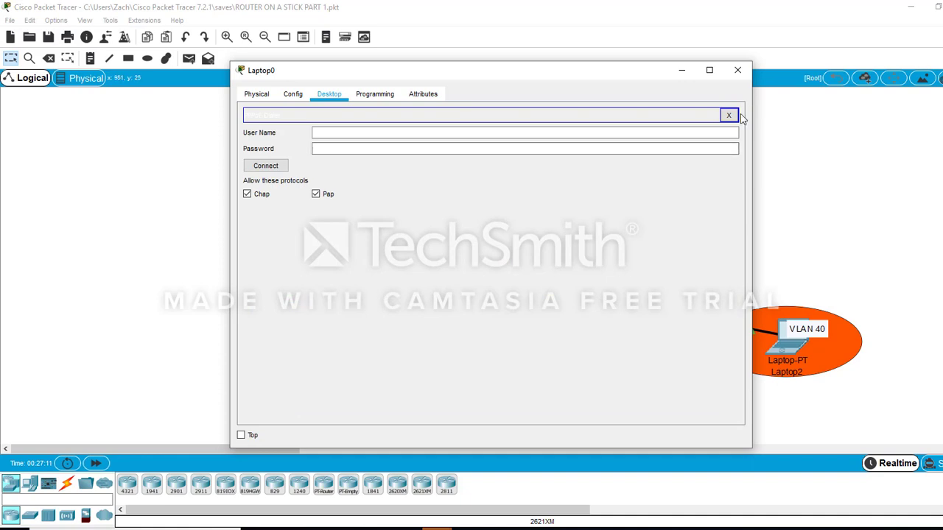
pyautogui.click(729, 116)
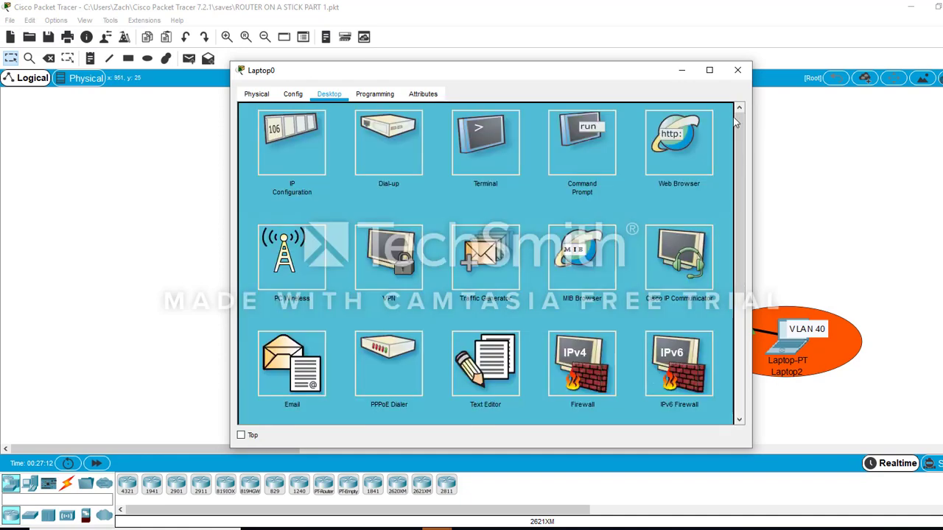
pyautogui.click(596, 160)
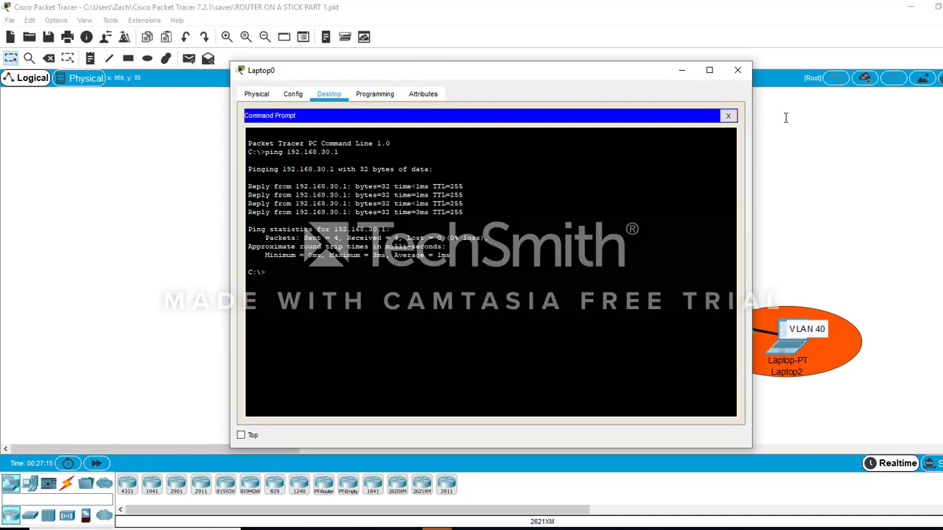
pyautogui.click(684, 70)
# Step: Close Laptop1's IP configuration and ping its default gateway 192.168.30.1 from the laptop's command prompt
pyautogui.click(595, 398)
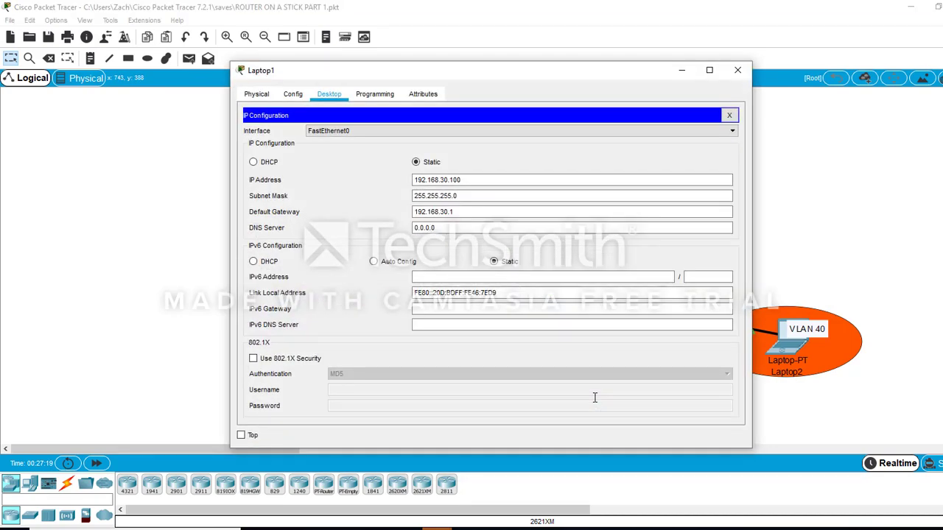
pyautogui.click(729, 116)
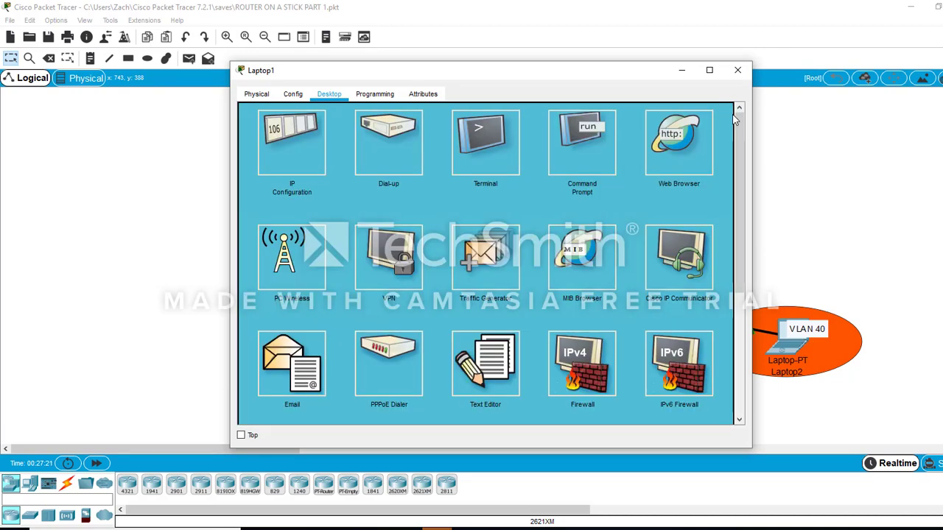
pyautogui.click(595, 152)
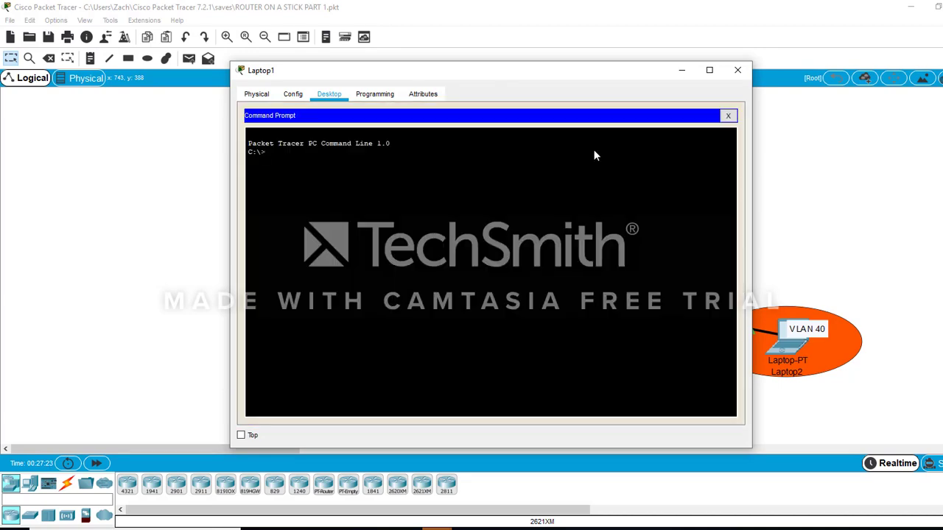
pyautogui.write('ping')
pyautogui.write('.192.168')
pyautogui.press('BackSpace')
pyautogui.press('BackSpace')
pyautogui.press('BackSpace')
pyautogui.press('BackSpace')
pyautogui.press('BackSpace')
pyautogui.press('BackSpace')
pyautogui.press('BackSpace')
pyautogui.press('BackSpace')
pyautogui.press('BackSpace')
pyautogui.write('192.168.30')
pyautogui.write('.1')
pyautogui.press('Return')
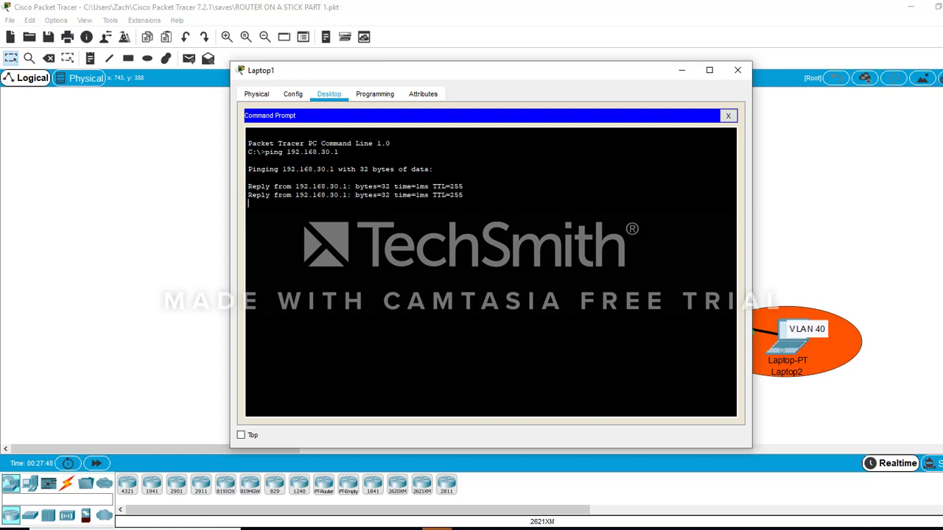
# Step: Ping the VLAN 40 gateway 192.168.40.1 from Laptop1's command prompt and minimize the laptop's window
pyautogui.press('Up')
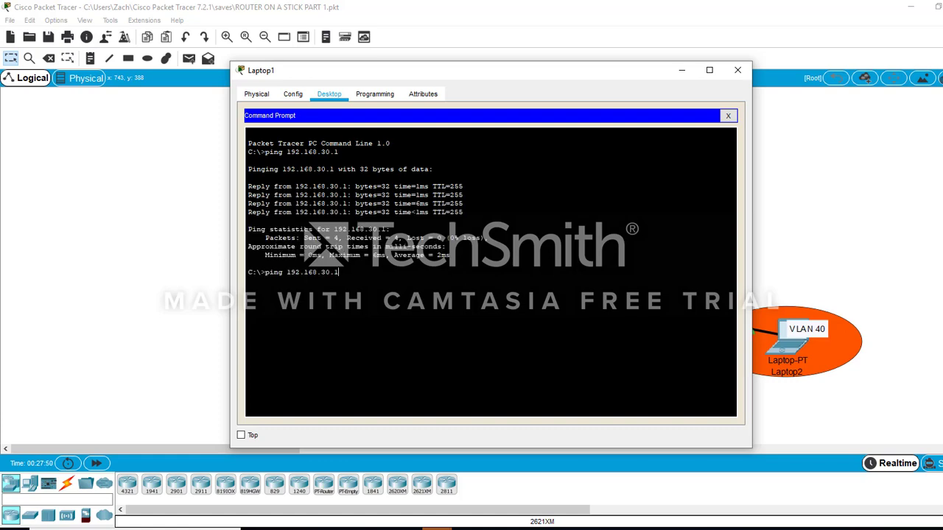
pyautogui.press('BackSpace')
pyautogui.press('BackSpace')
pyautogui.write('40.4')
pyautogui.press('BackSpace')
pyautogui.write('1')
pyautogui.press('Return')
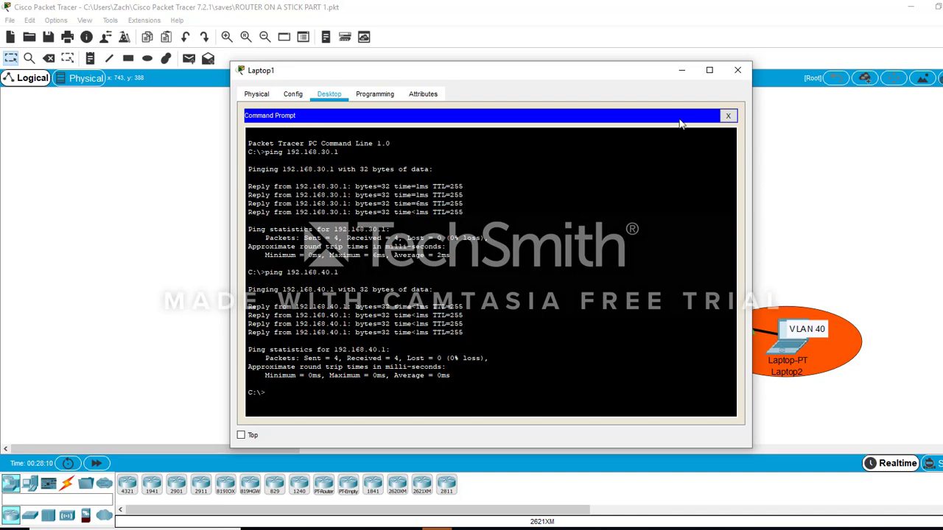
pyautogui.click(683, 71)
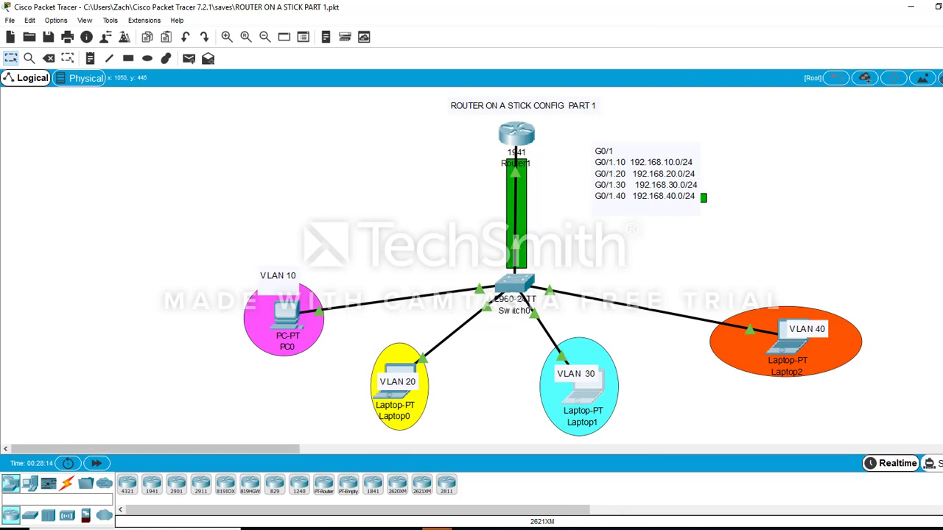
# Step: Play the network simulation and shift the topology left on the workspace, except the title, Laptop2 and its VLAN 40 label
pyautogui.click(931, 463)
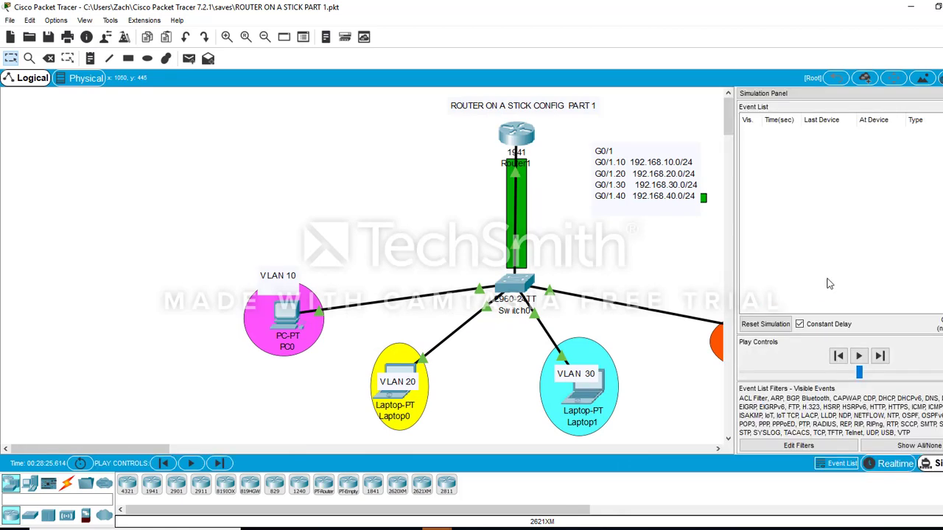
pyautogui.click(859, 358)
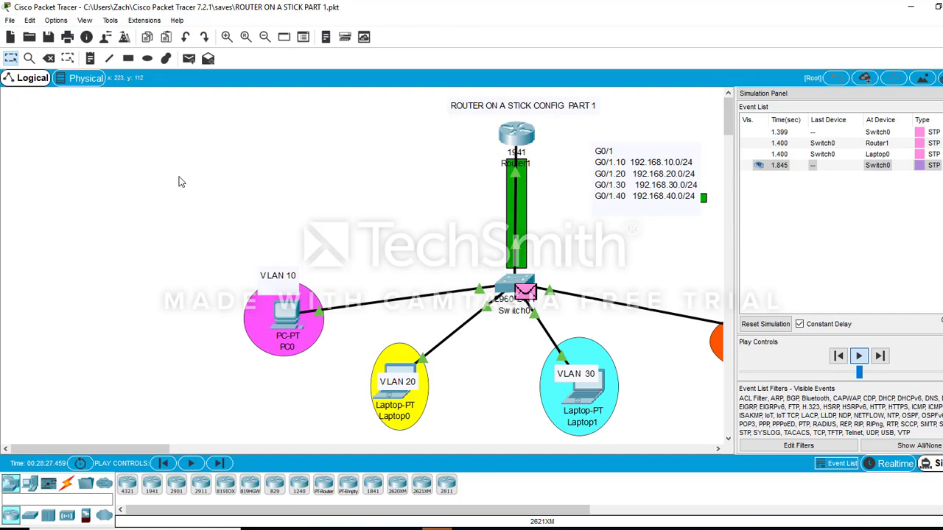
pyautogui.moveTo(283, 138); pyautogui.dragTo(588, 411)
pyautogui.moveTo(664, 427); pyautogui.dragTo(726, 440)
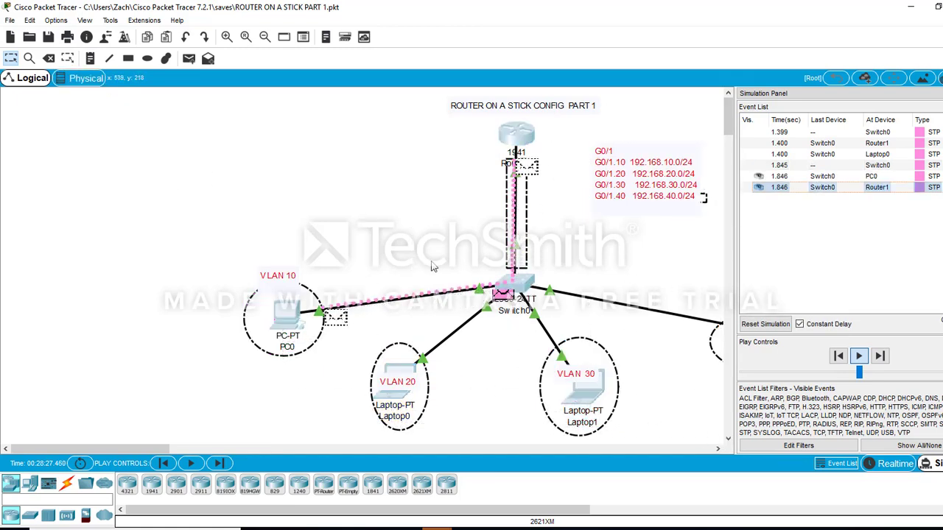
pyautogui.moveTo(525, 284); pyautogui.dragTo(336, 252)
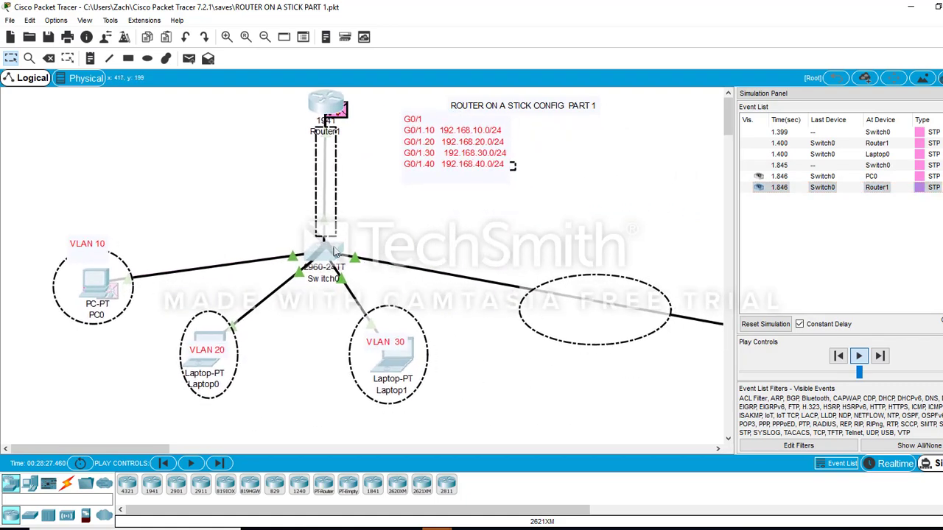
pyautogui.click(616, 219)
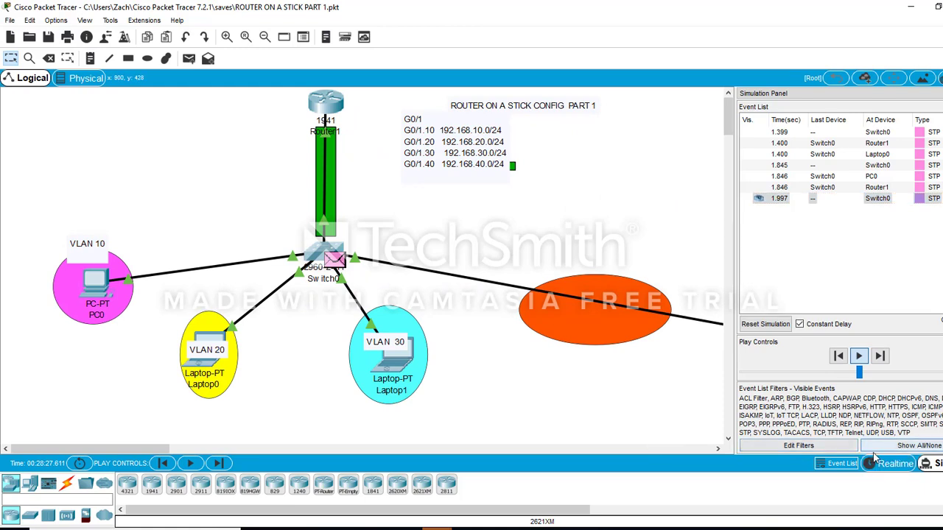
# Step: Return to Realtime mode, move Laptop2 onto the orange ellipse and place the VLAN 40 label above it
pyautogui.click(893, 464)
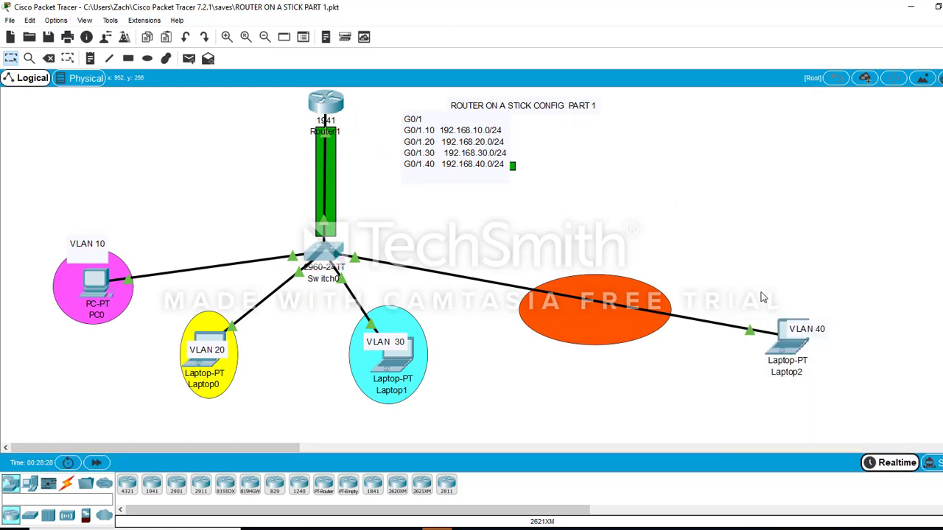
pyautogui.moveTo(785, 348); pyautogui.dragTo(551, 319)
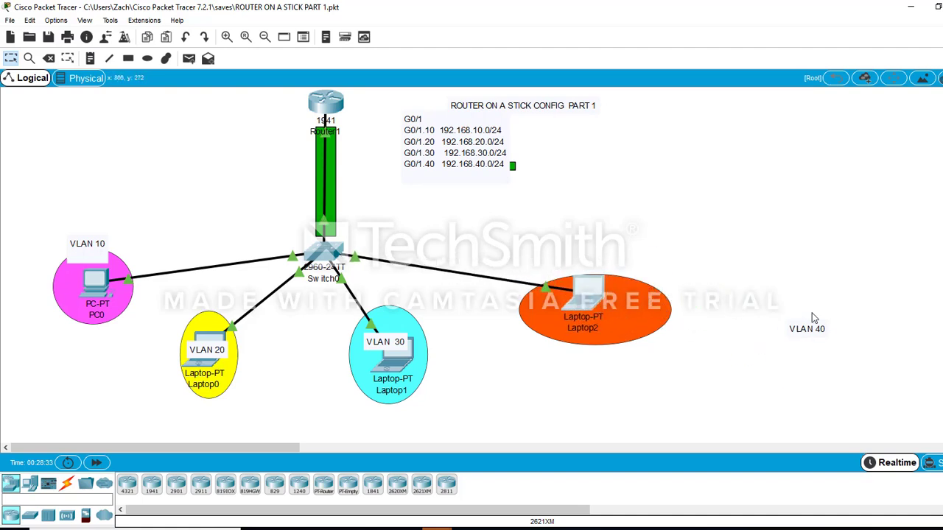
pyautogui.moveTo(803, 327); pyautogui.dragTo(594, 262)
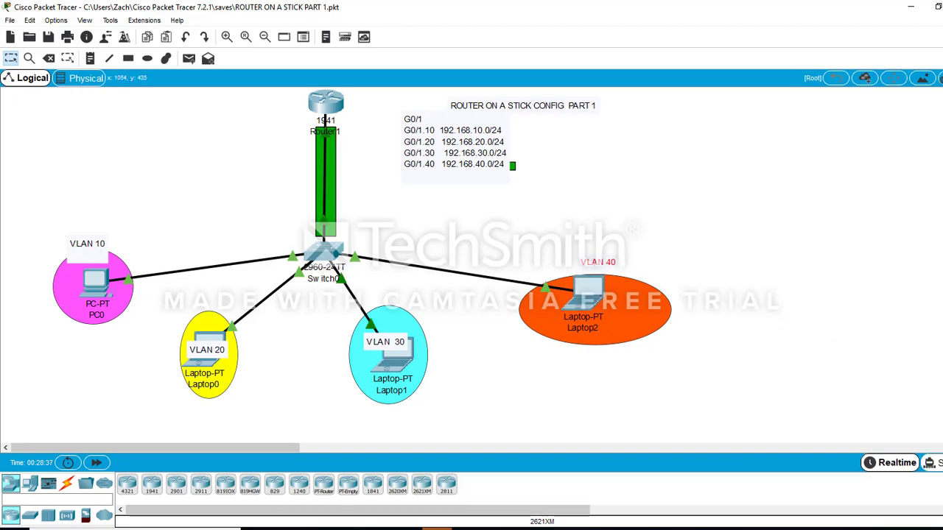
# Step: Switch to Simulation mode and play the simulation to watch packets travel through the rearranged topology
pyautogui.click(934, 463)
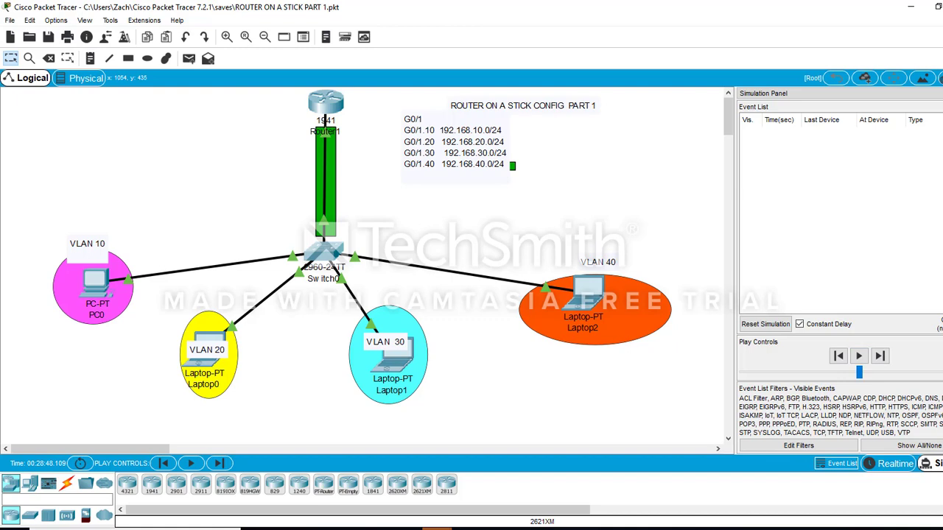
pyautogui.click(859, 359)
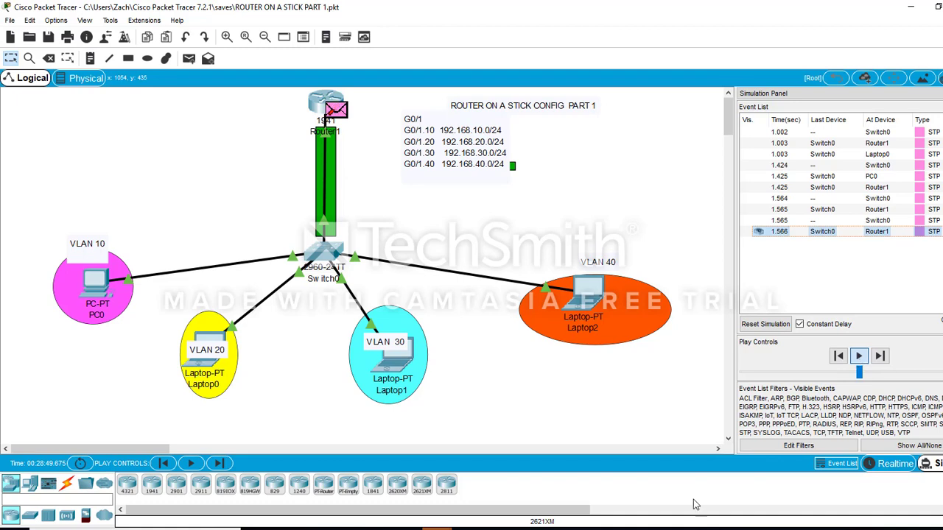
pyautogui.click(497, 529)
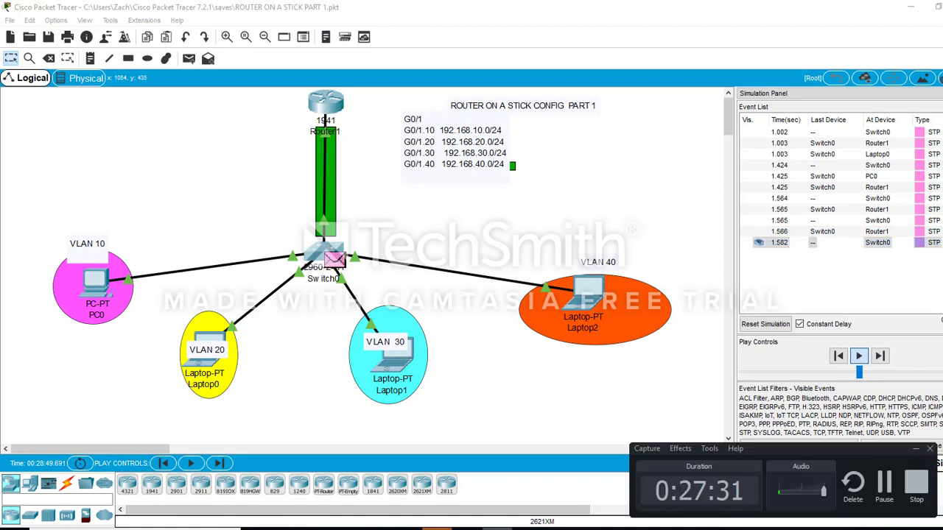